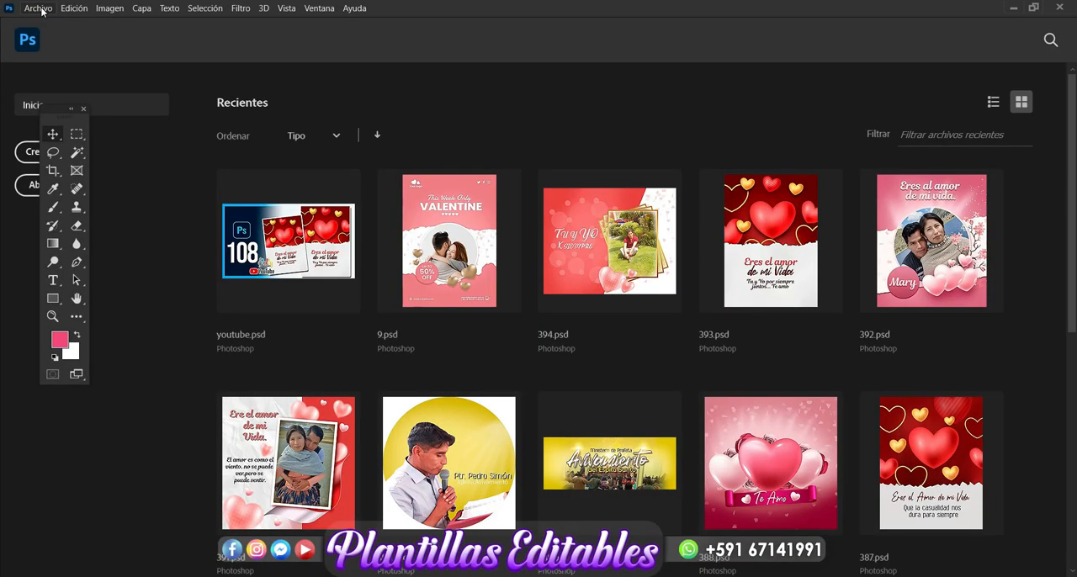
Create a new 19 × 8 cm landscape document at 300 pixels per inch in 8-bit RGB with a white background
click(39, 9)
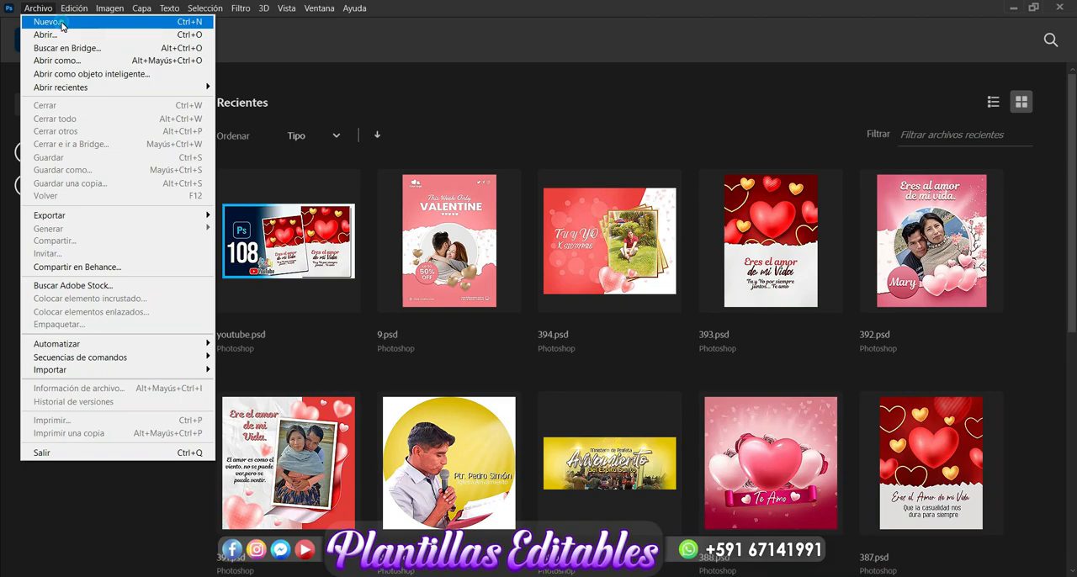
click(61, 26)
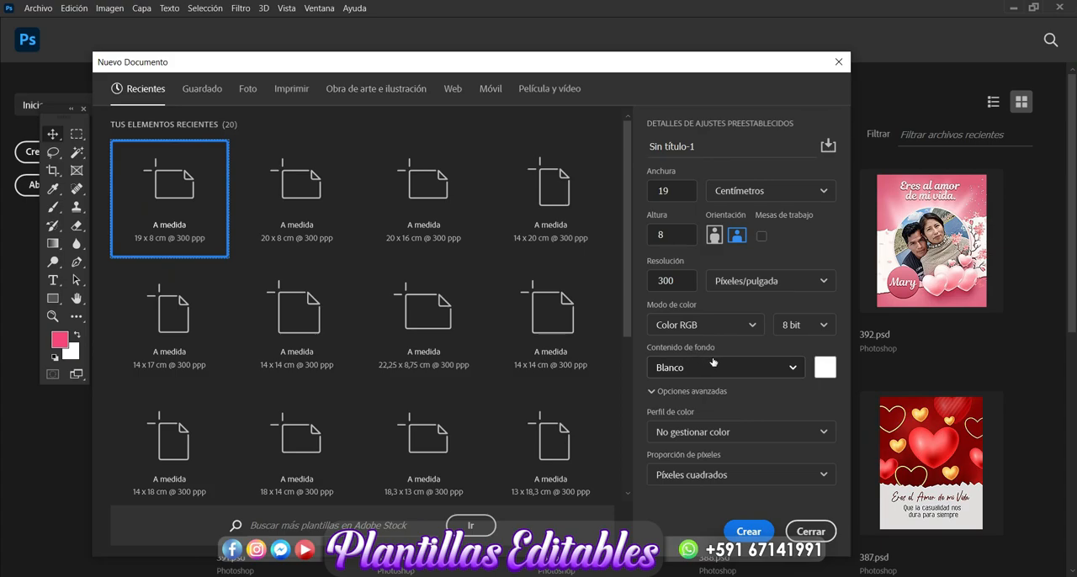
click(747, 531)
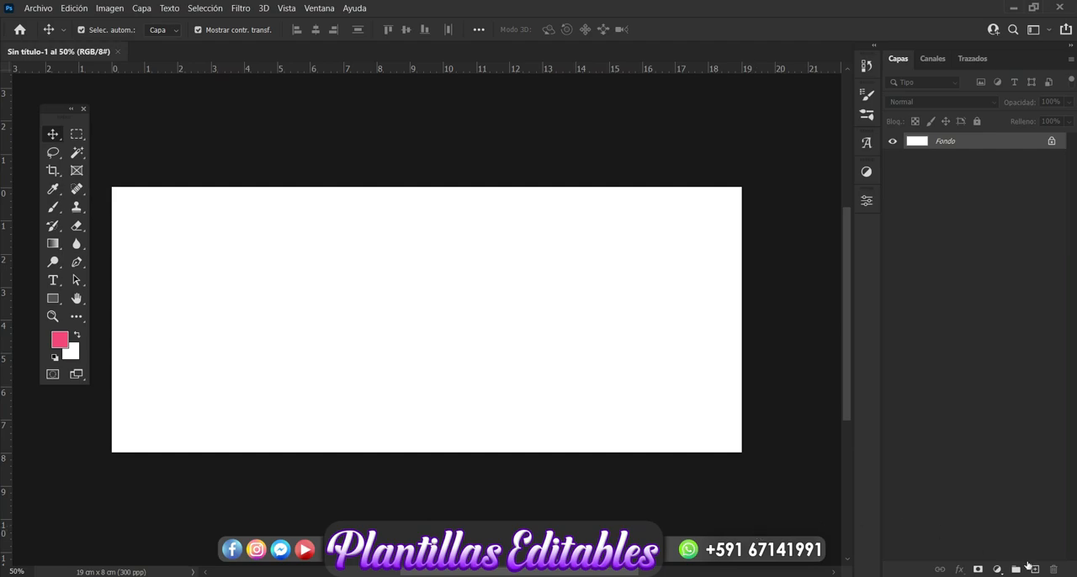
Add a new layer above the background and set the Brush tool's foreground colour to light pink ec7e8b
click(1034, 569)
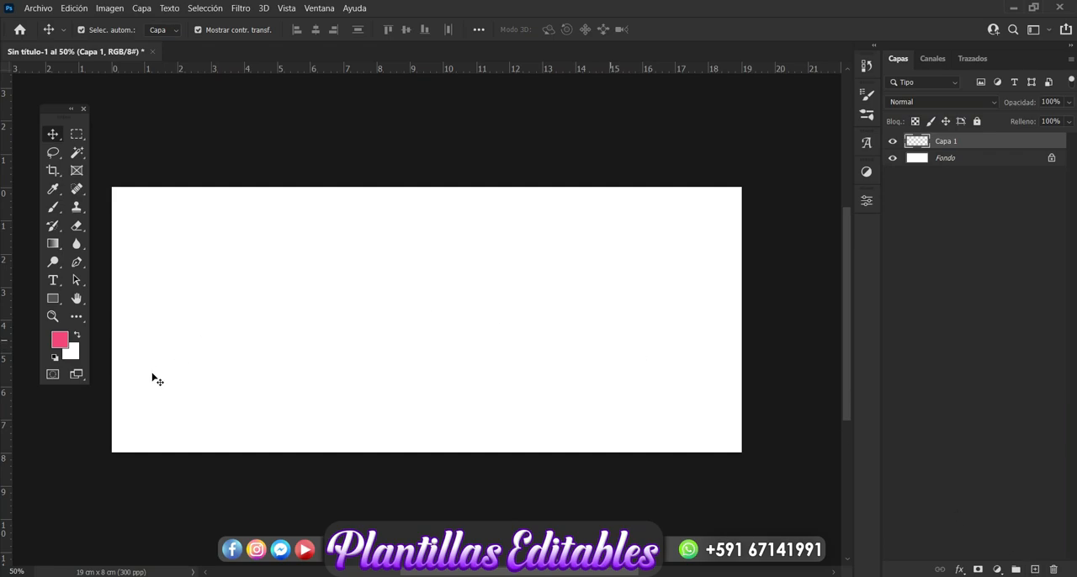
click(53, 208)
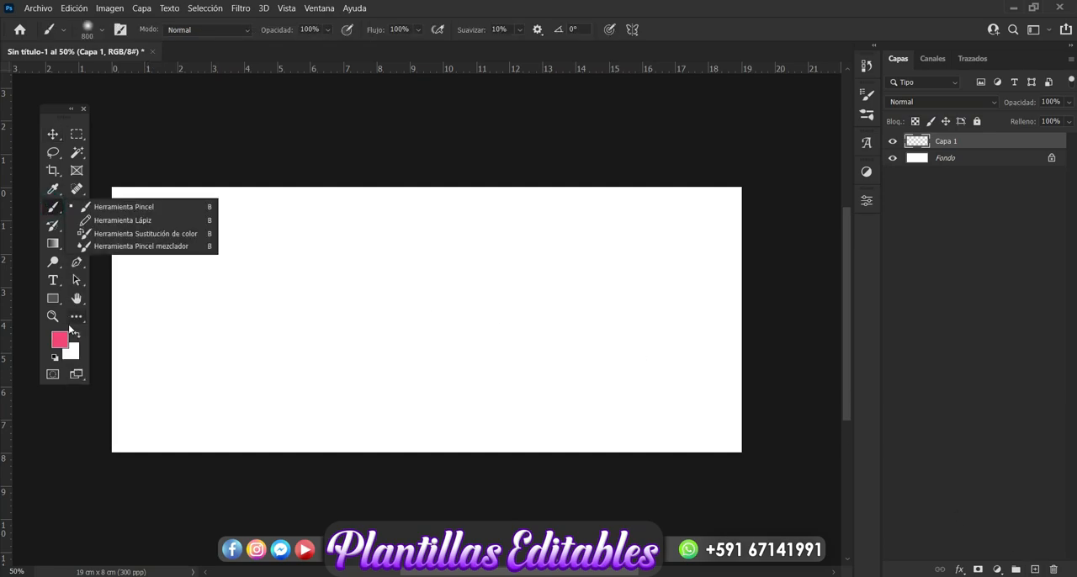
click(60, 340)
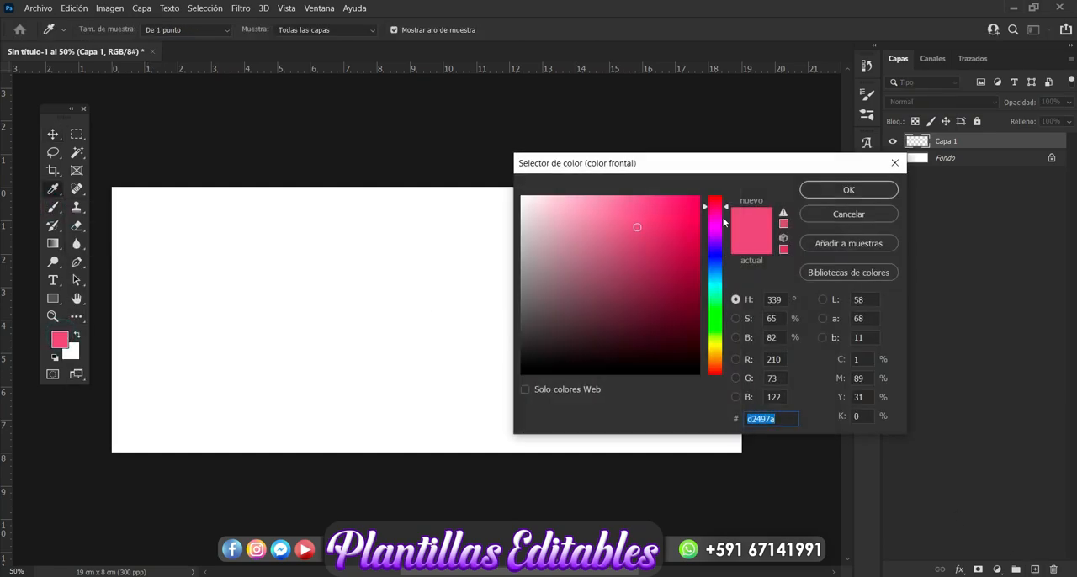
click(715, 206)
click(596, 210)
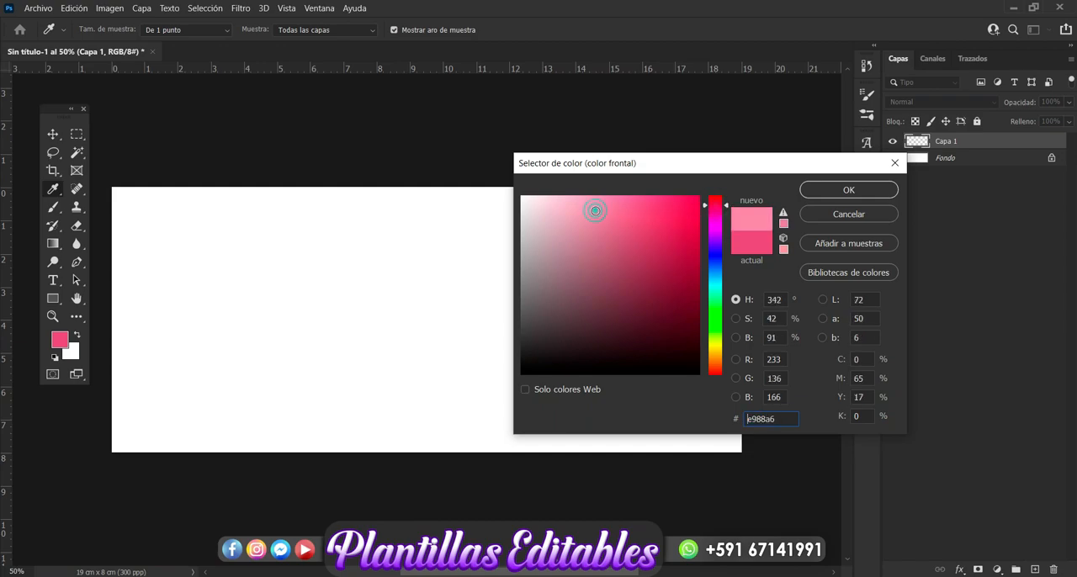
click(715, 200)
click(602, 204)
click(605, 209)
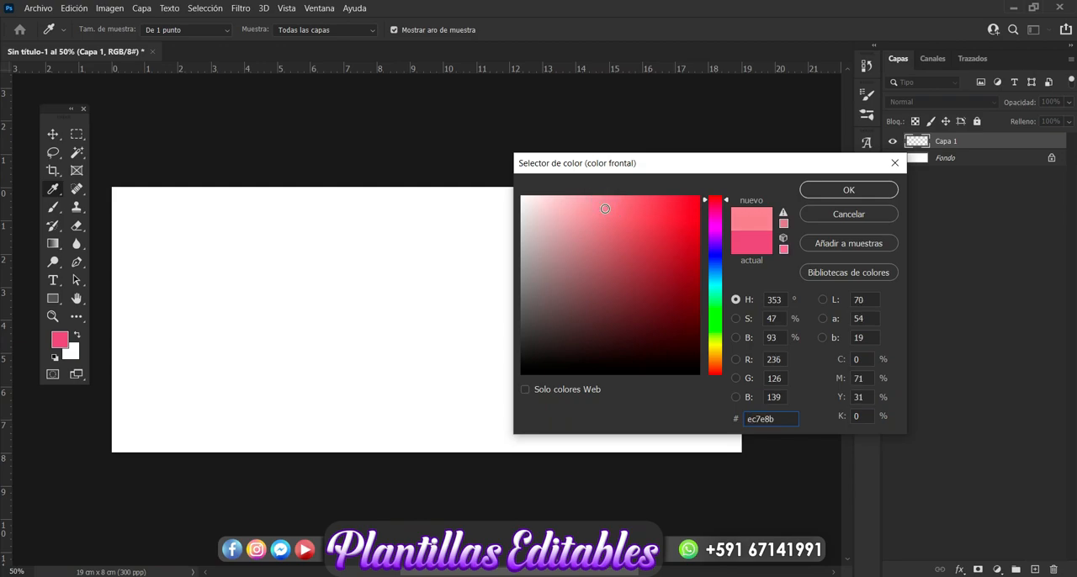
click(848, 190)
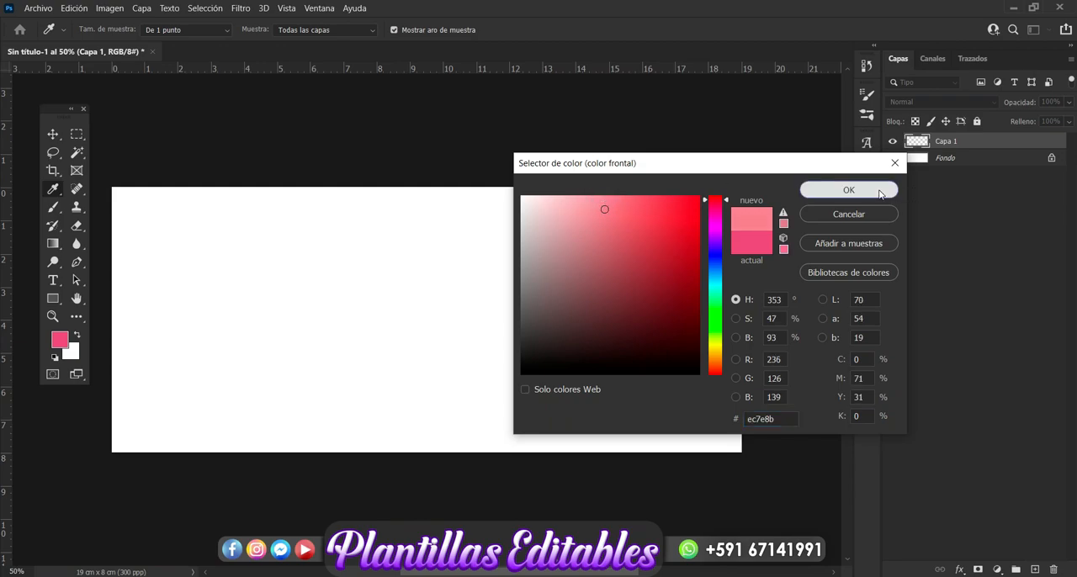
Paint soft pink strokes around all edges of the canvas on Capa 1, keeping the middle light, and deselect the layer
key(b)
mouse_move(610, 143)
mouse_down()
mouse_move(624, 140)
mouse_move(471, 135)
mouse_move(237, 149)
mouse_move(176, 163)
mouse_move(168, 180)
mouse_up()
click(141, 406)
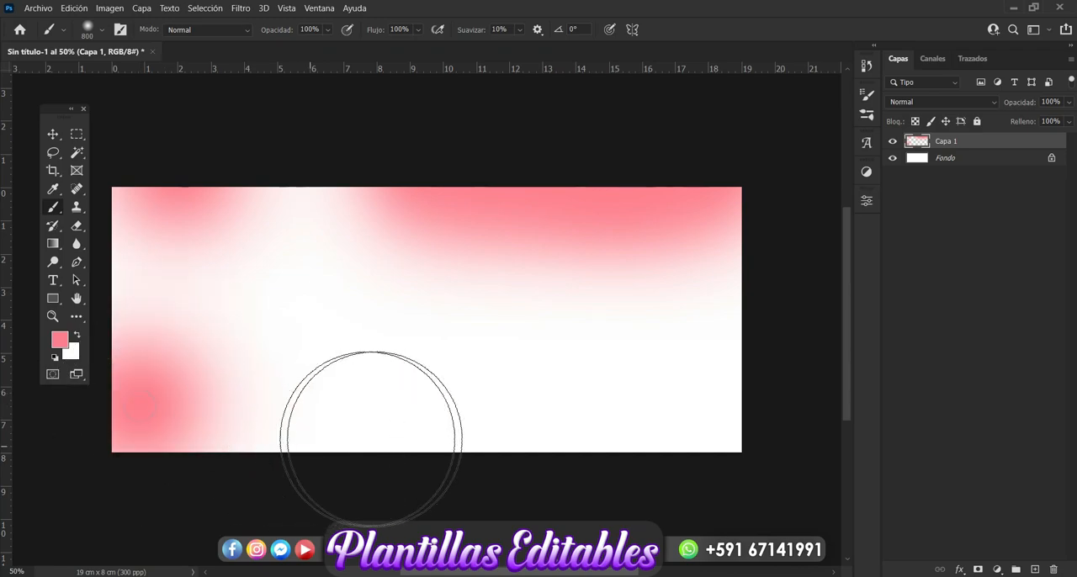
click(383, 437)
drag(726, 435, 581, 424)
drag(376, 448, 96, 462)
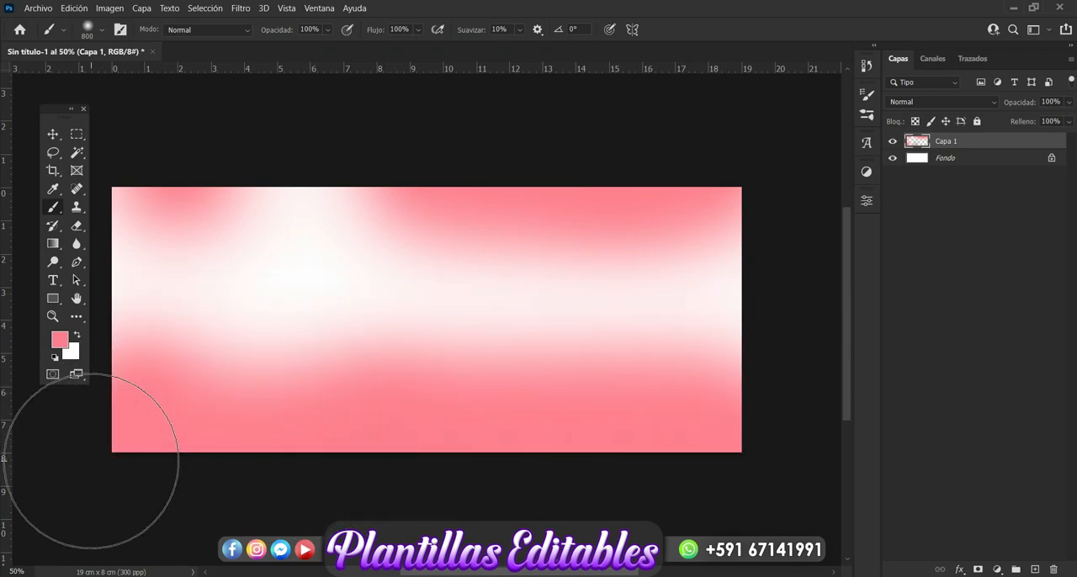
click(240, 222)
click(109, 294)
click(702, 324)
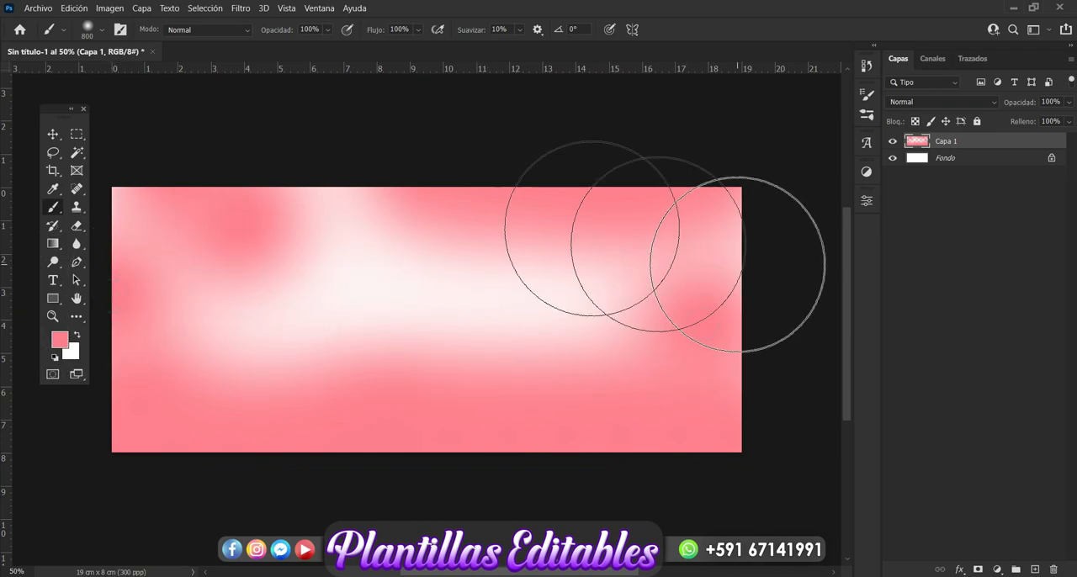
click(349, 173)
click(513, 289)
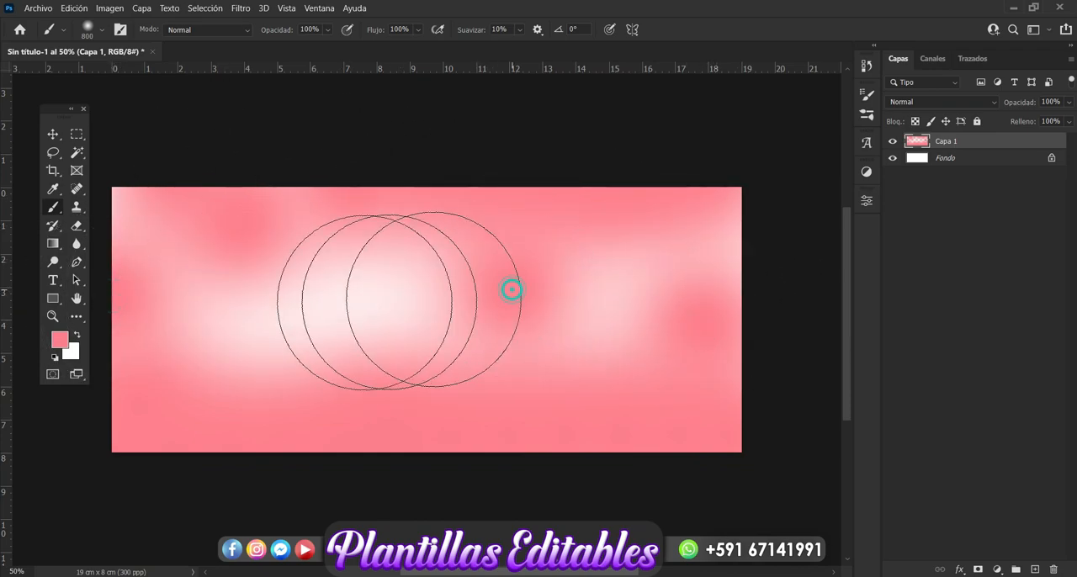
key(ctrl+z)
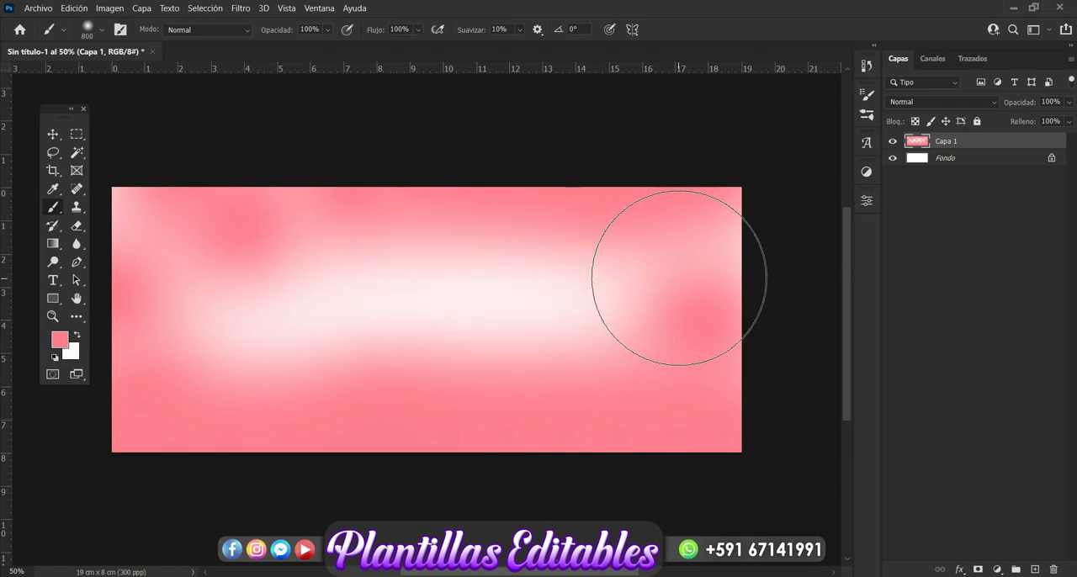
click(53, 134)
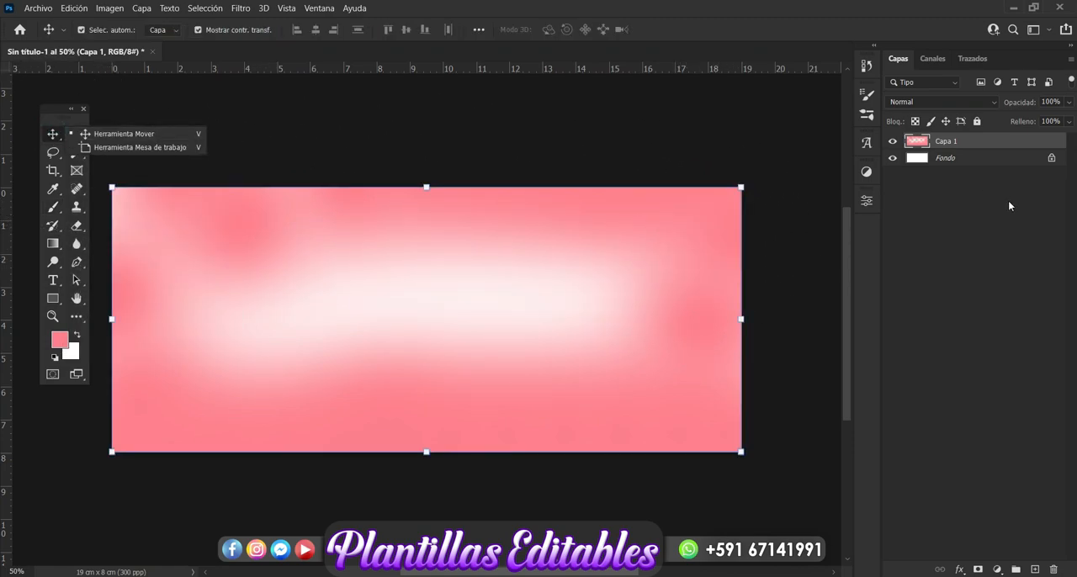
click(1020, 468)
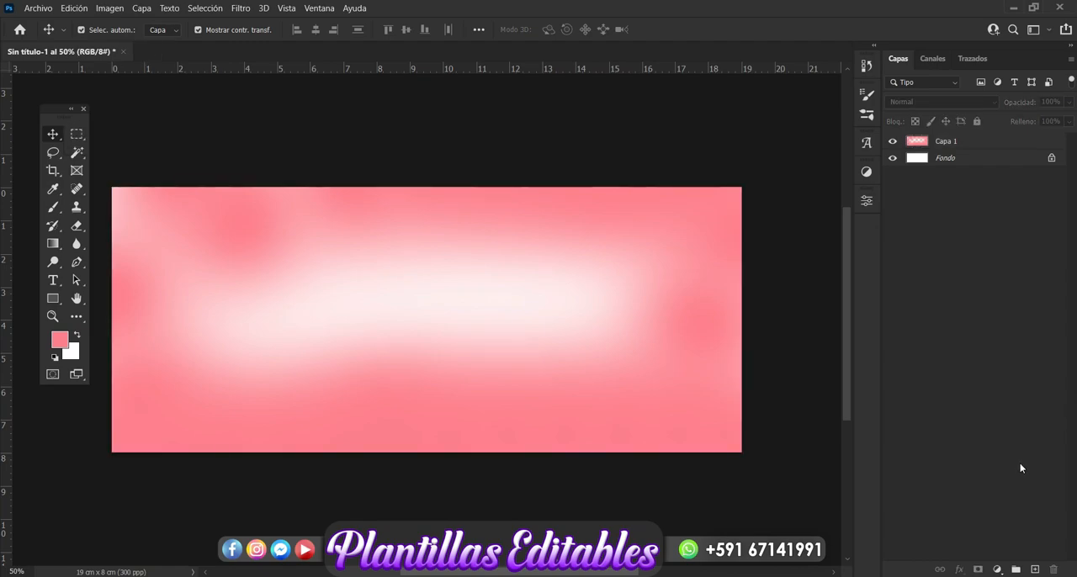
Add a second empty layer on top and set the Brush tool's foreground colour to the deeper pink e66c7b
click(1034, 569)
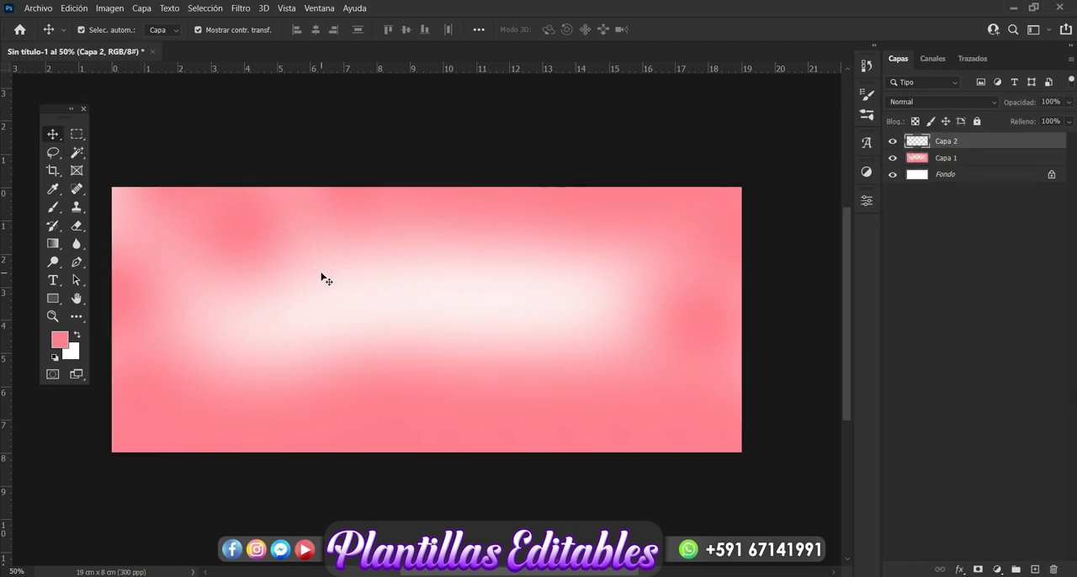
click(56, 207)
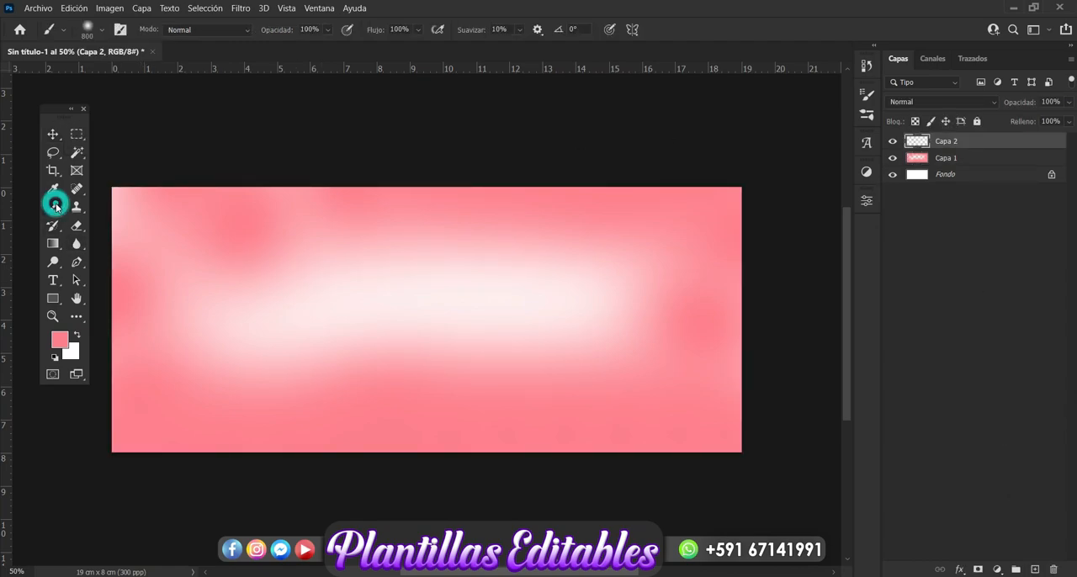
click(60, 340)
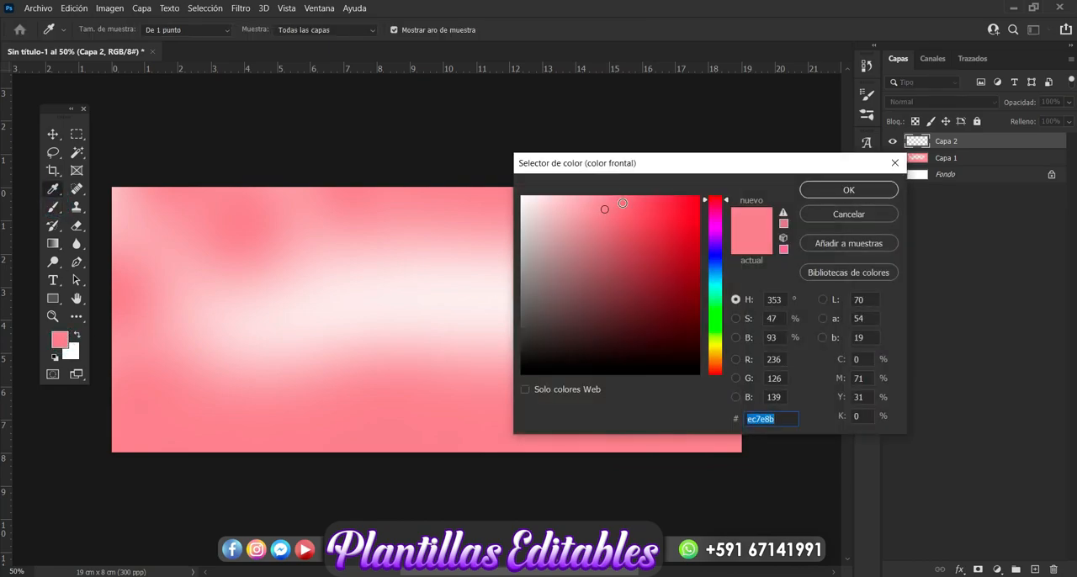
click(621, 212)
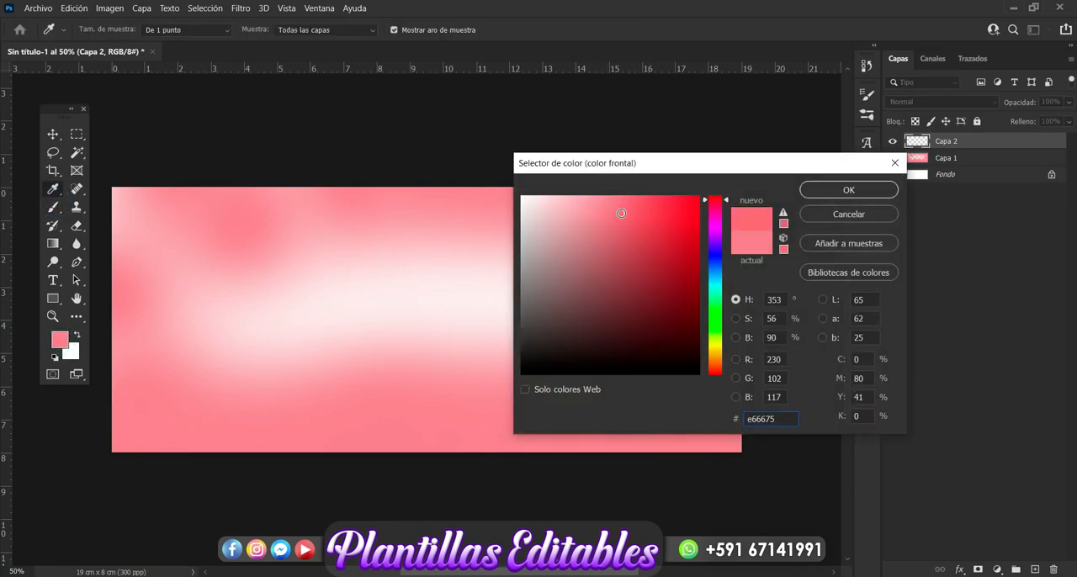
click(615, 212)
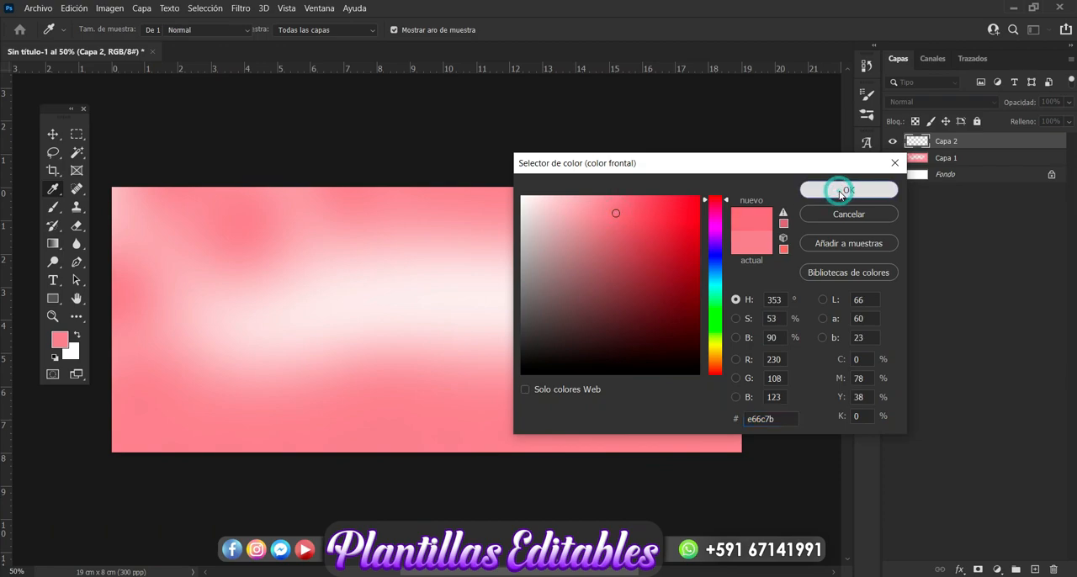
click(840, 192)
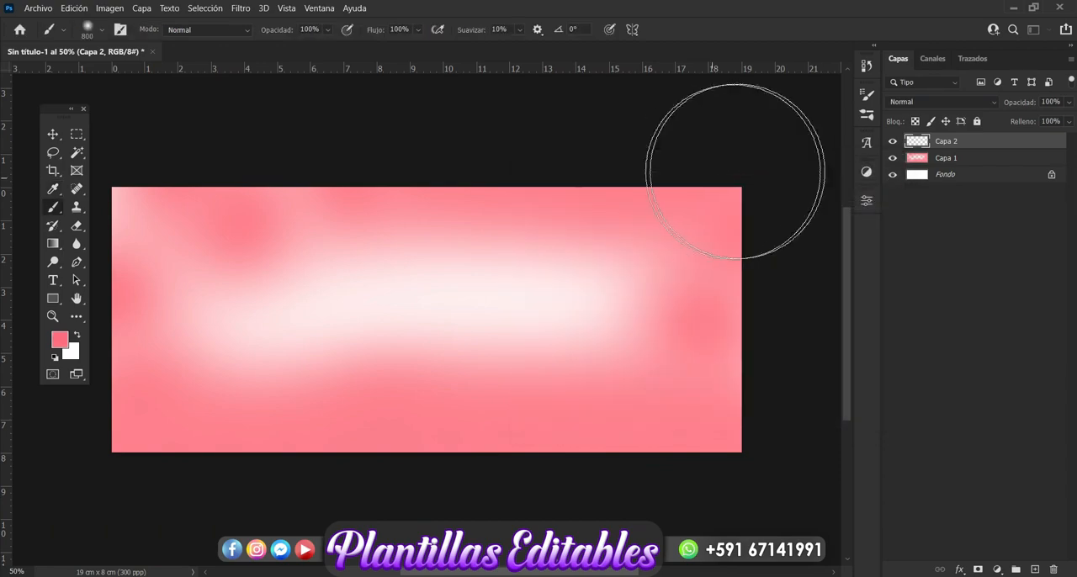
Paint the canvas borders on Capa 2 with the soft deeper-pink brush and return to the Move tool
click(529, 175)
click(333, 176)
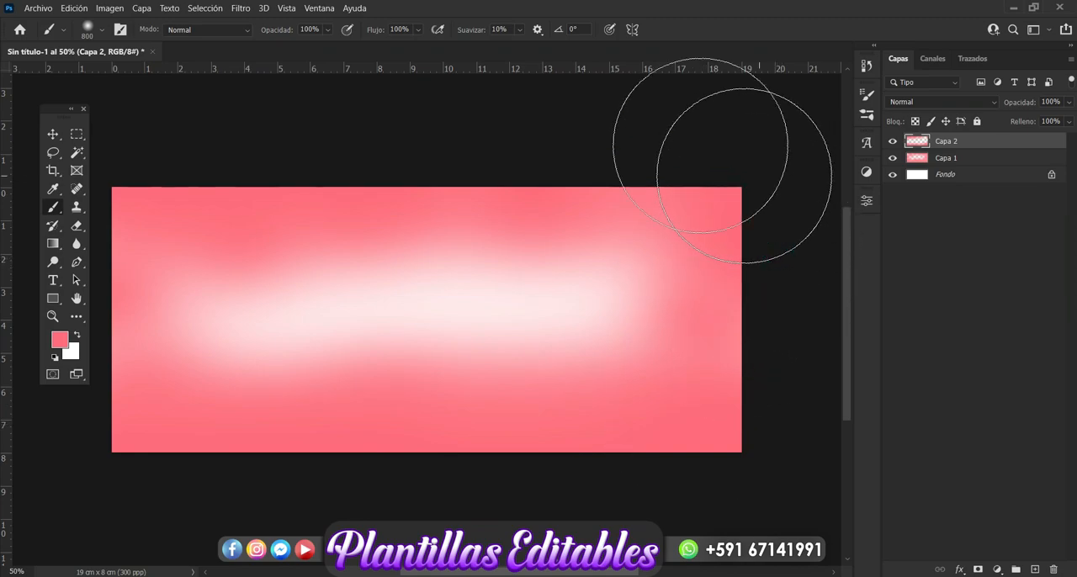
click(49, 134)
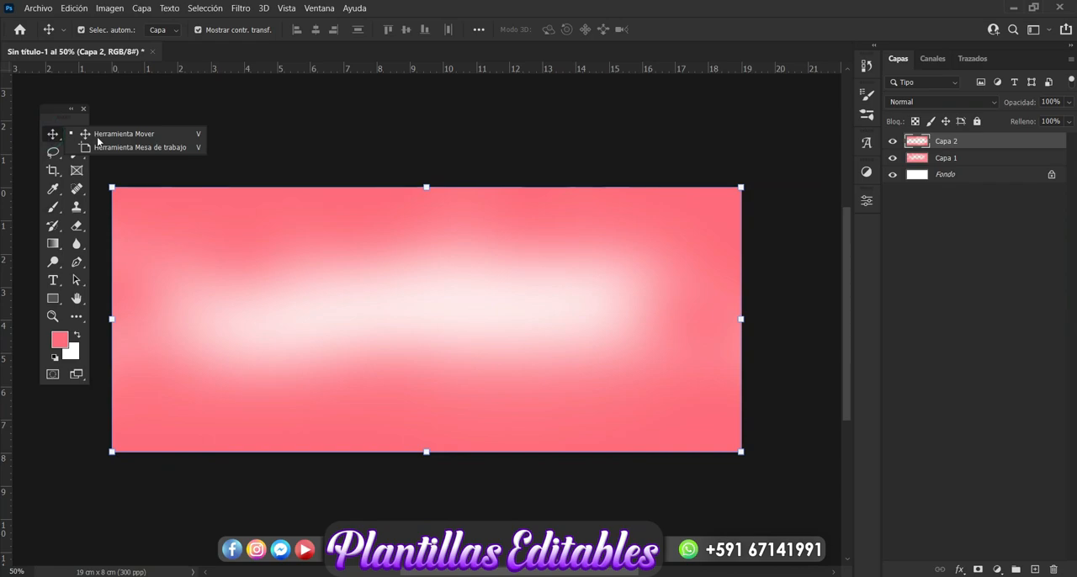
click(125, 147)
click(56, 137)
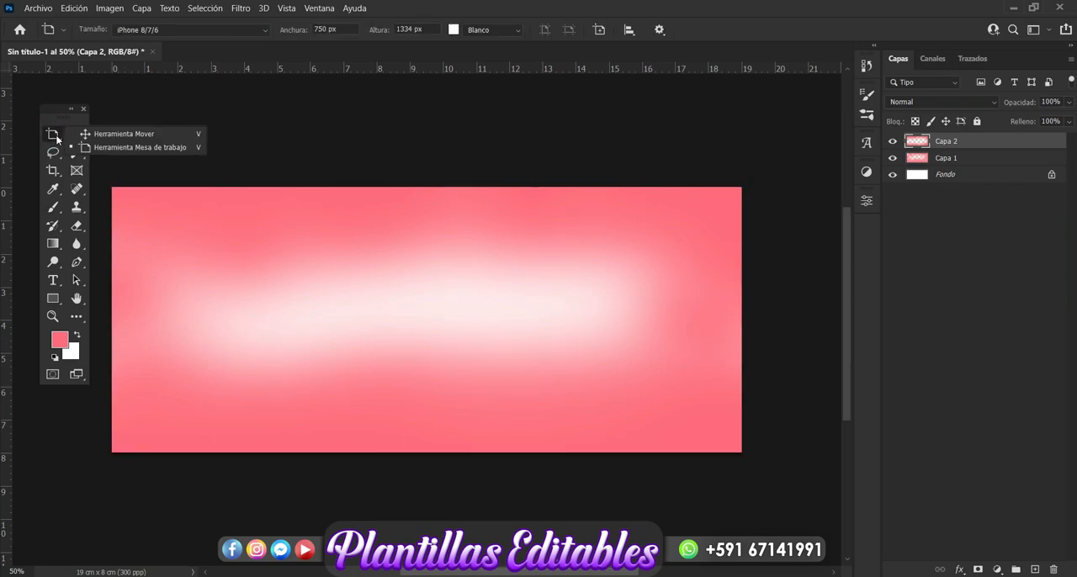
click(96, 134)
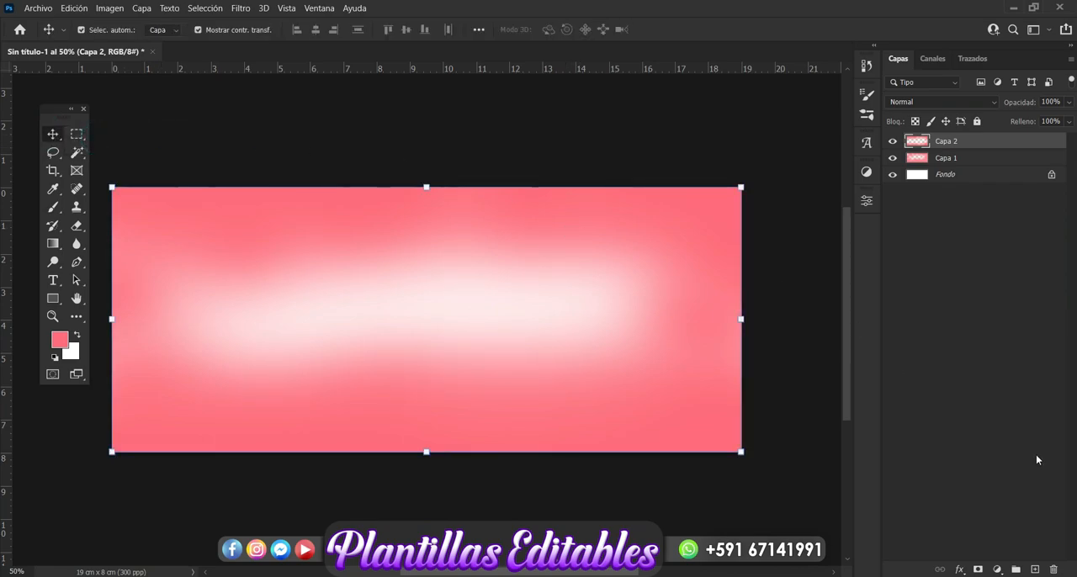
Add a third empty layer on top and set the Brush tool's foreground colour to the reddish pink da5767
click(1033, 570)
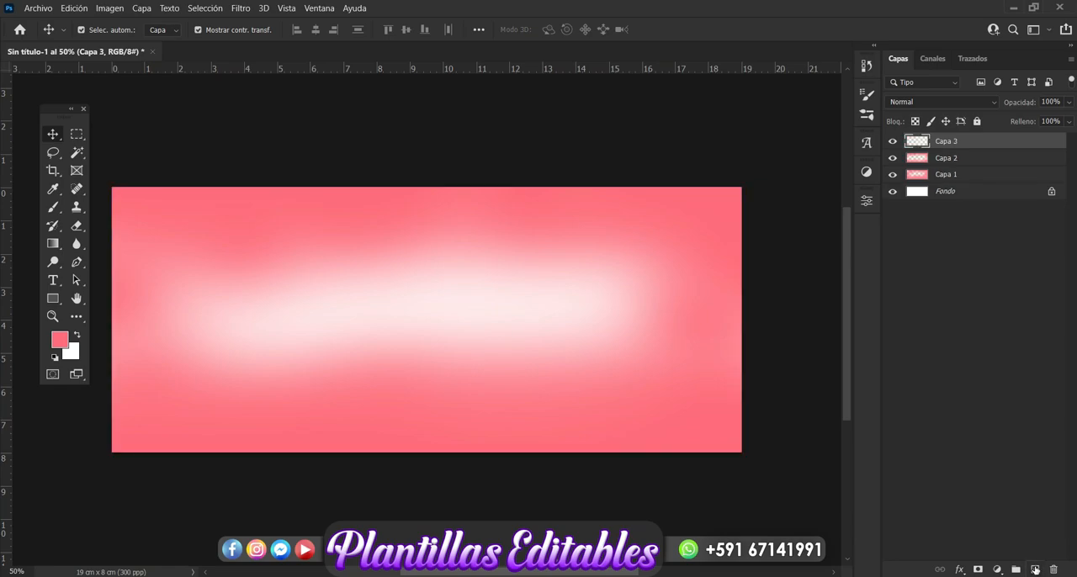
click(53, 207)
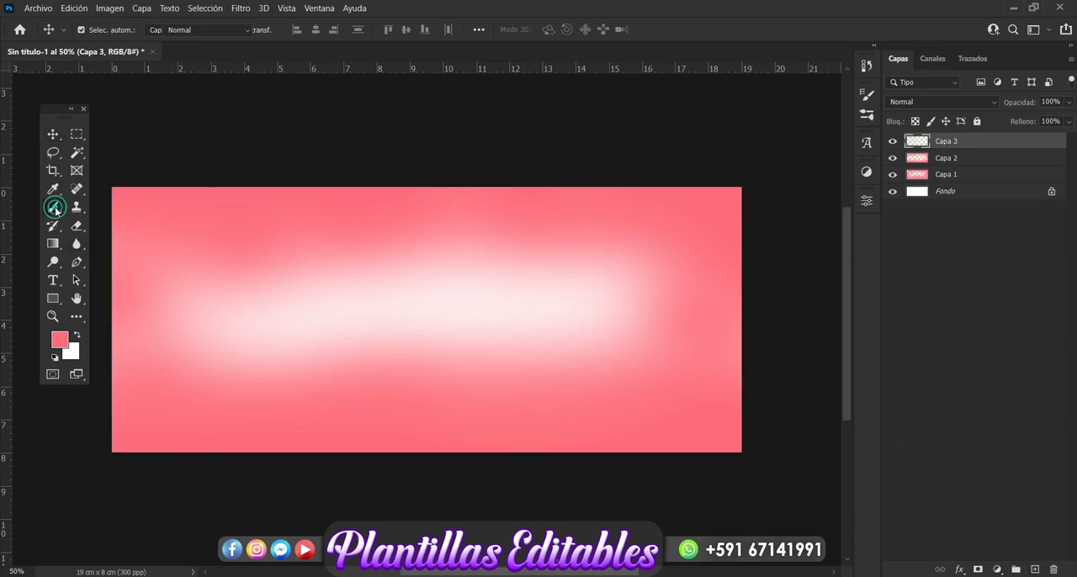
click(63, 340)
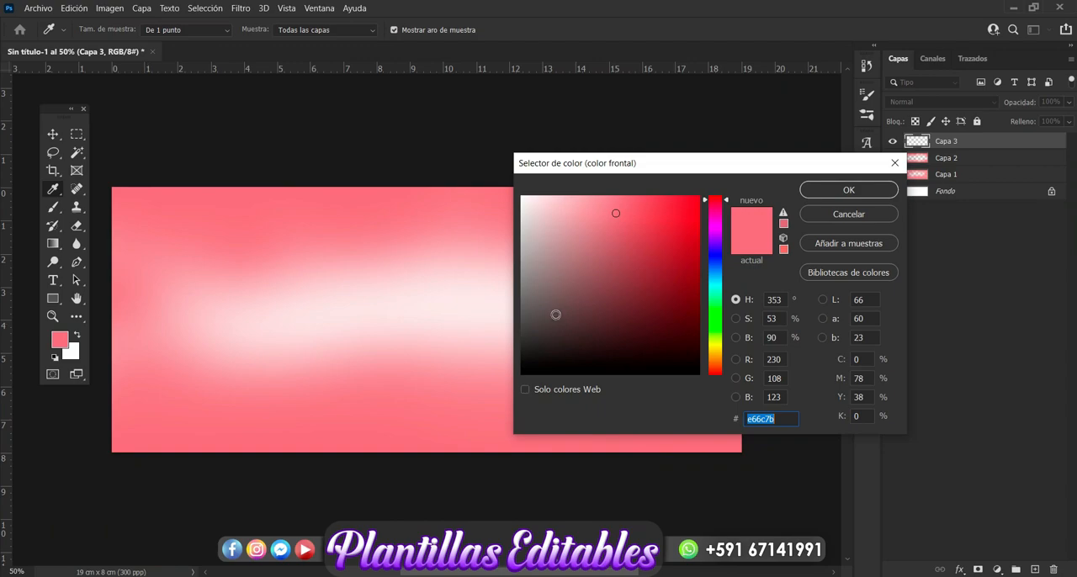
click(627, 221)
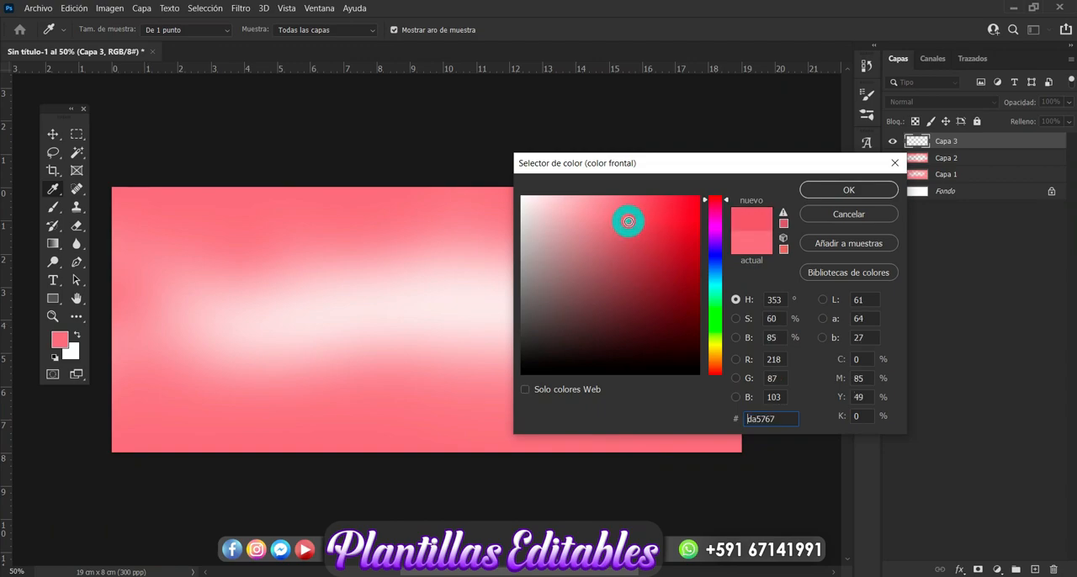
click(847, 197)
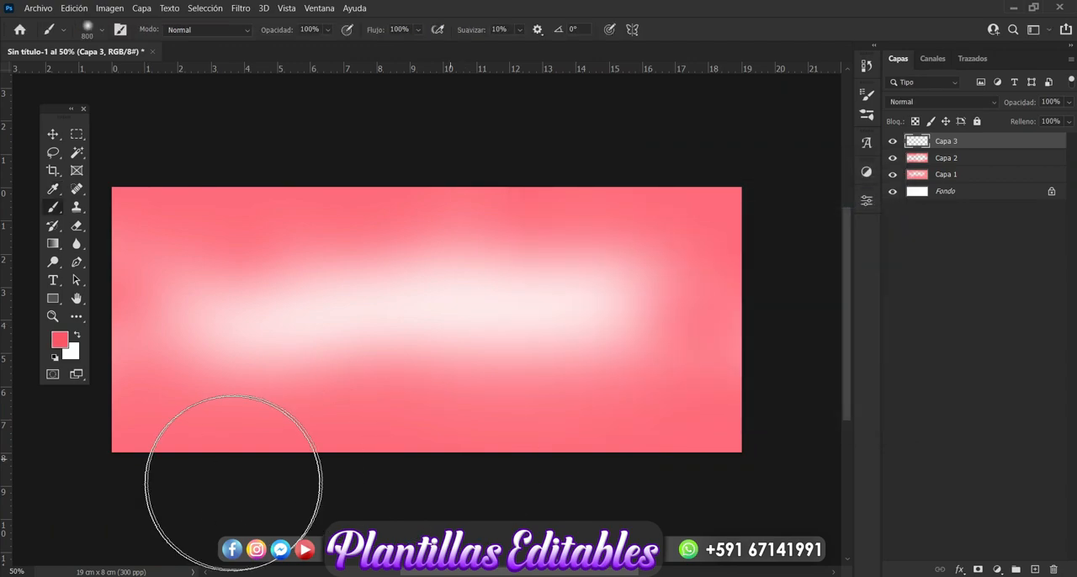
Darken the canvas's lower-left and upper-right corners on Capa 3 with soft brush strokes and deselect the layer
drag(108, 437, 233, 497)
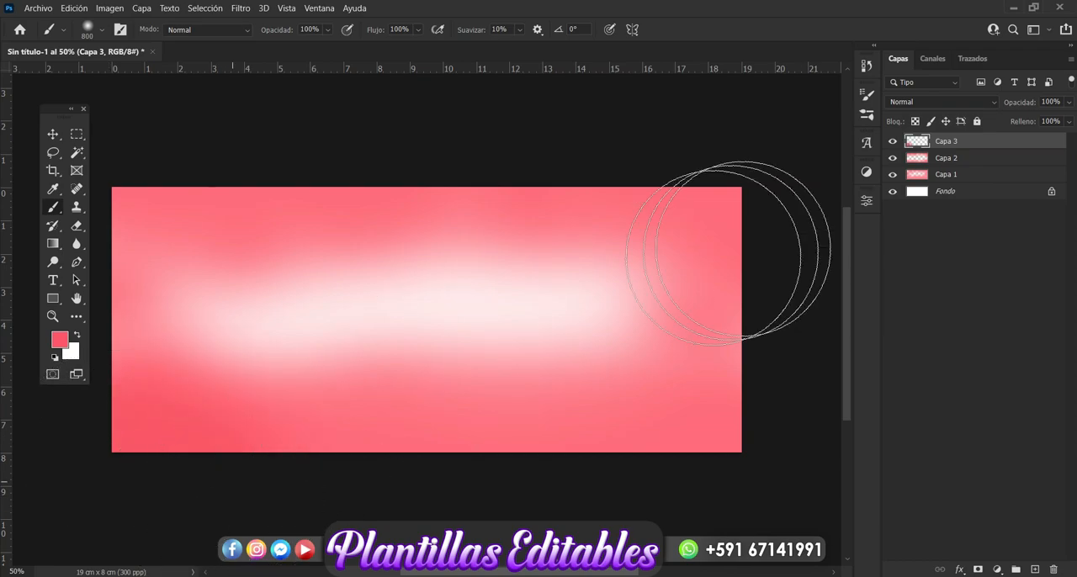
mouse_move(745, 247)
mouse_down()
mouse_move(771, 202)
mouse_move(667, 150)
mouse_up()
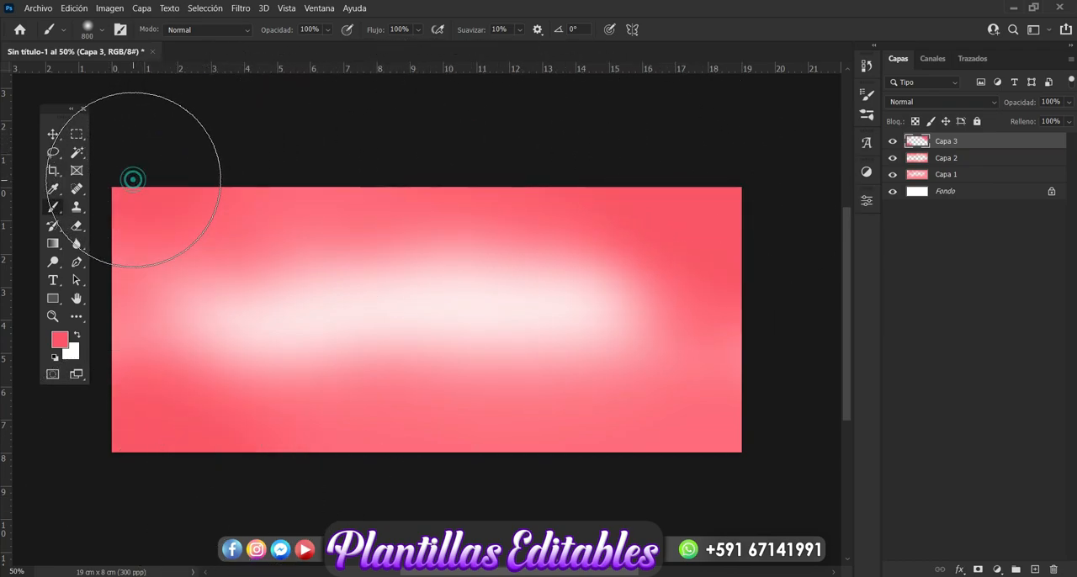
click(53, 135)
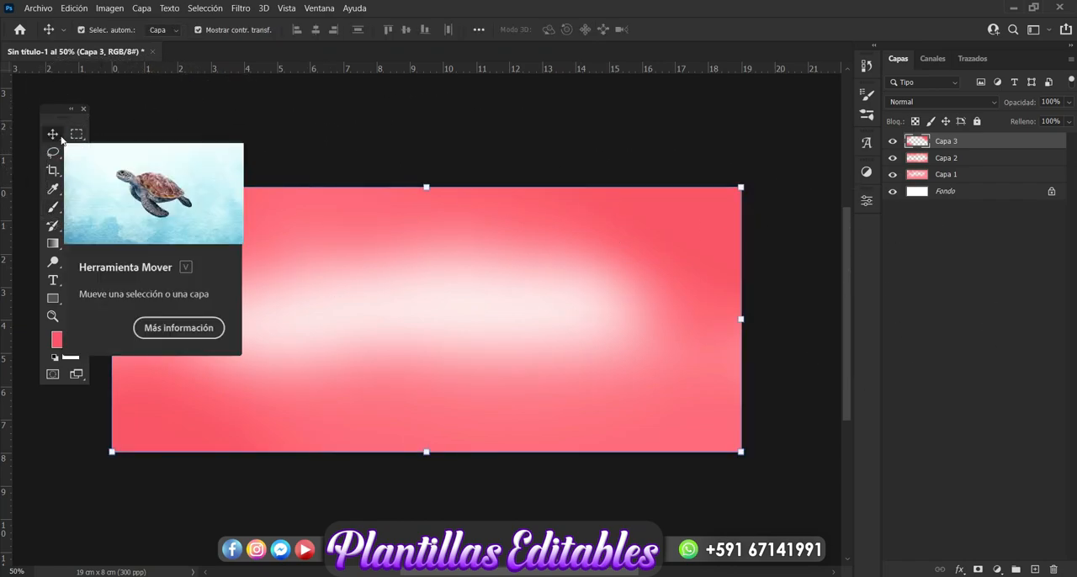
click(289, 134)
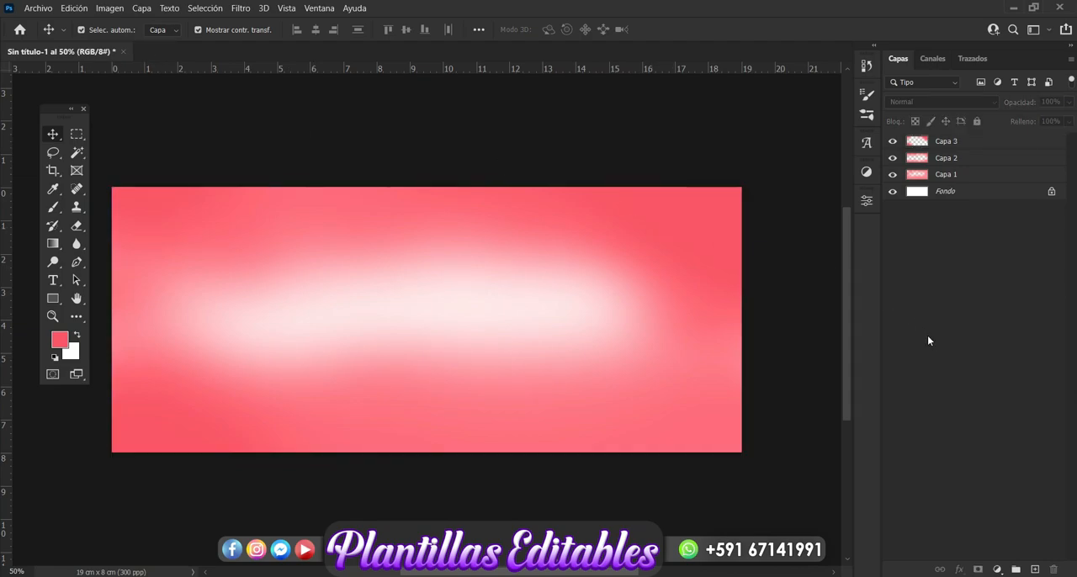
Group the layers Capa 1 to Capa 3 and rename the group Fondo
click(947, 144)
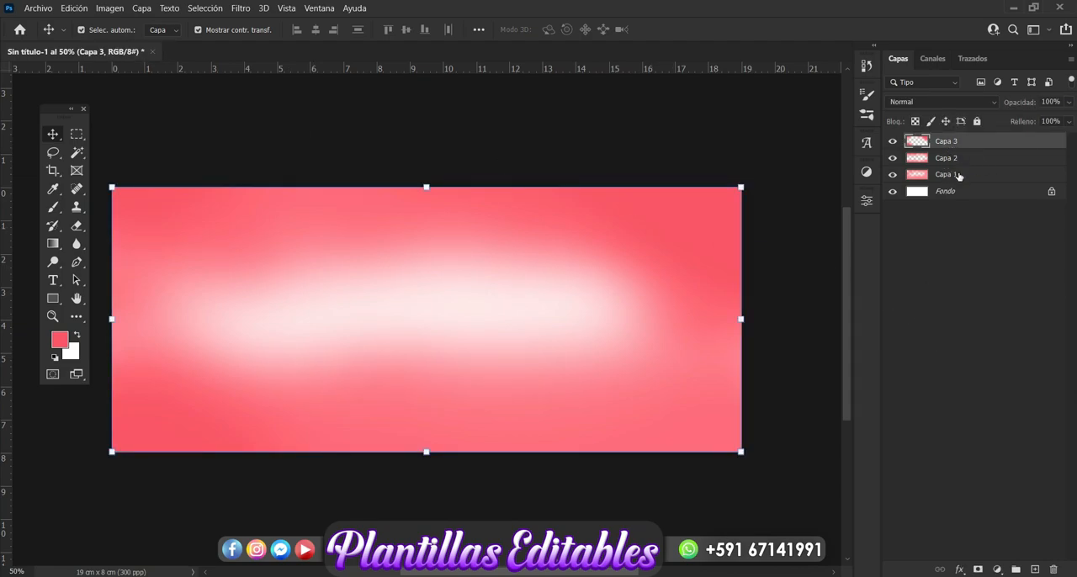
shift+click(958, 177)
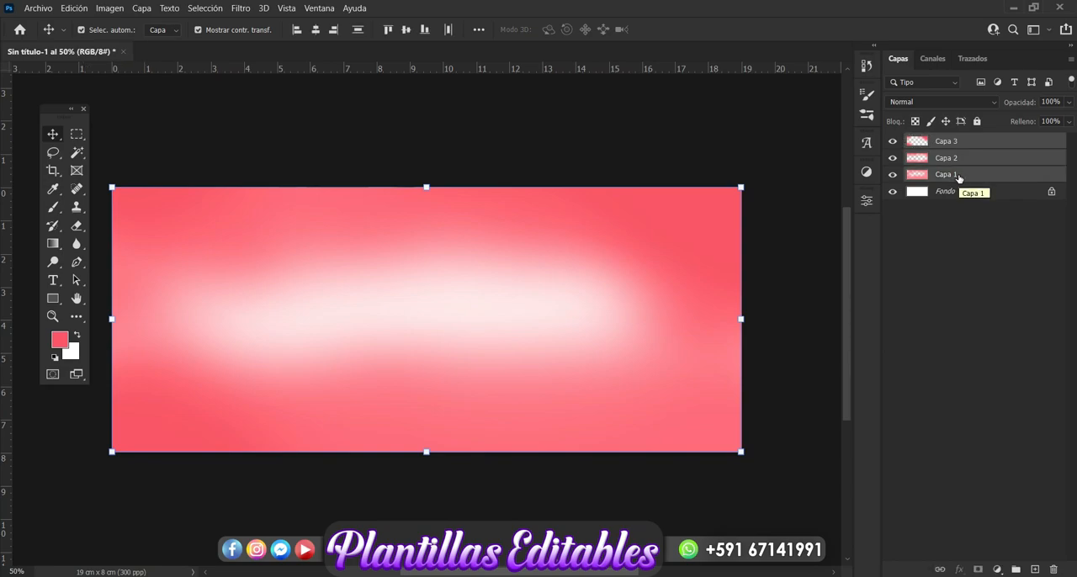
key(ctrl+g)
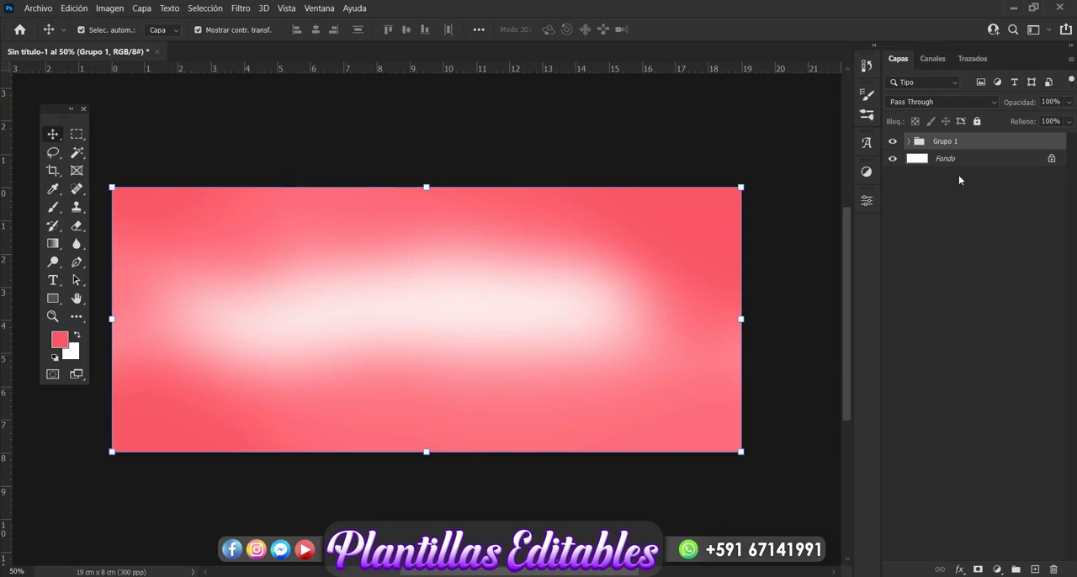
double_click(958, 143)
key(Return)
Place image 305 from the love folder on the canvas and widen it proportionally to both sides to about 12 cm
click(80, 521)
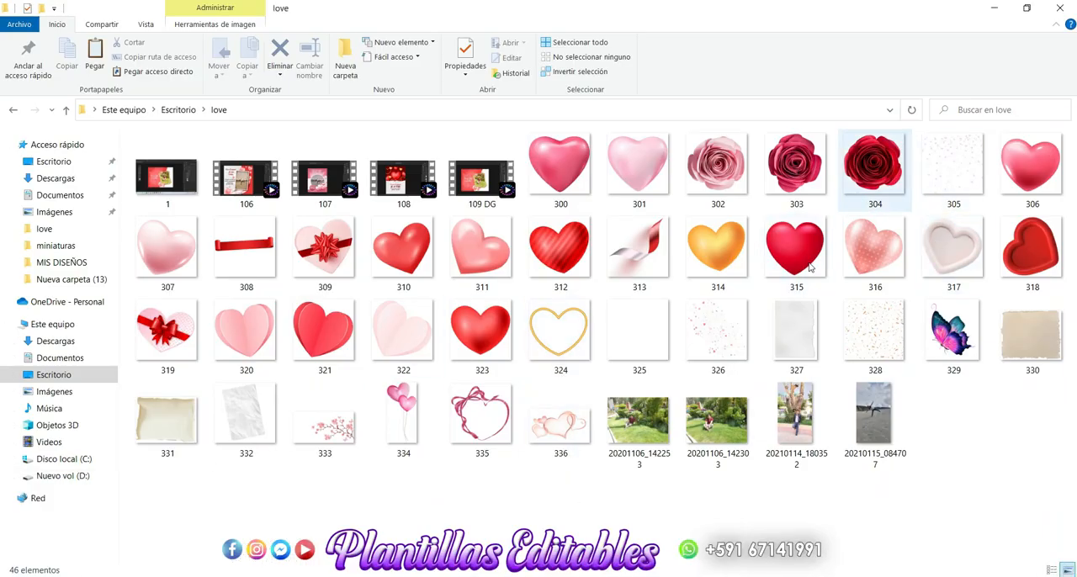
drag(946, 159, 378, 404)
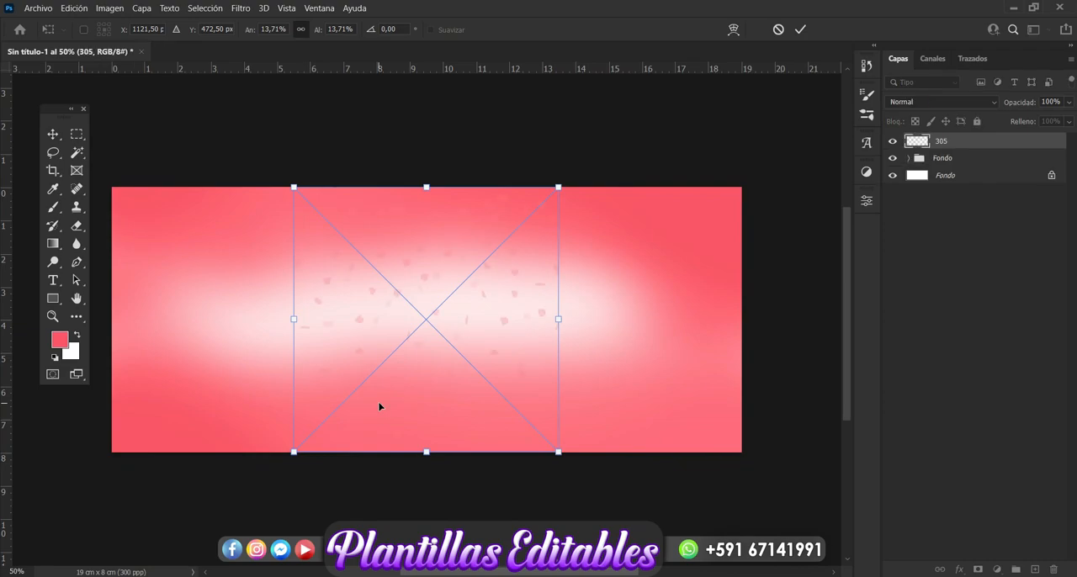
key(Return)
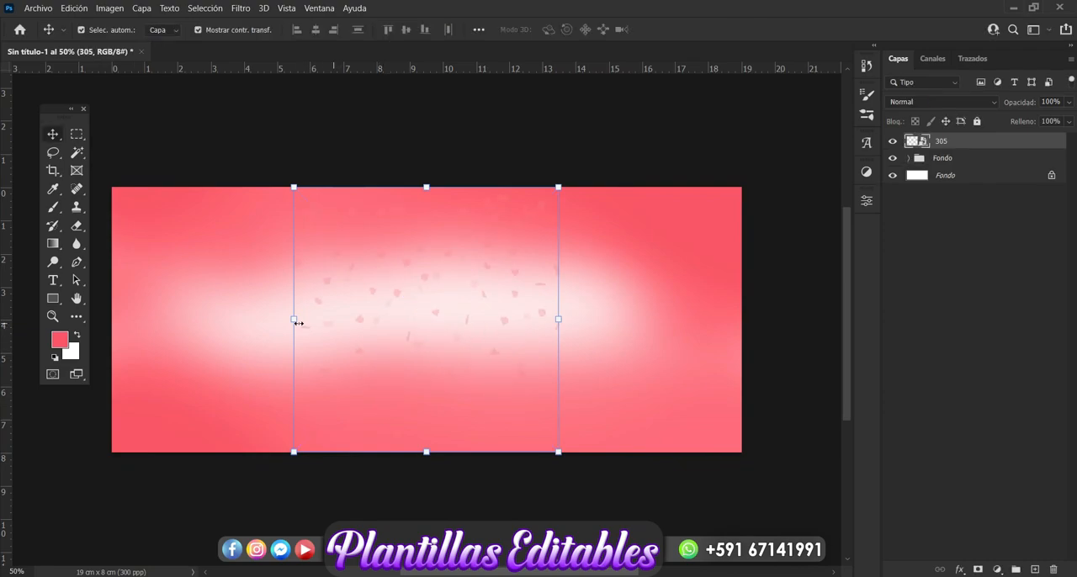
drag(290, 320, 241, 324)
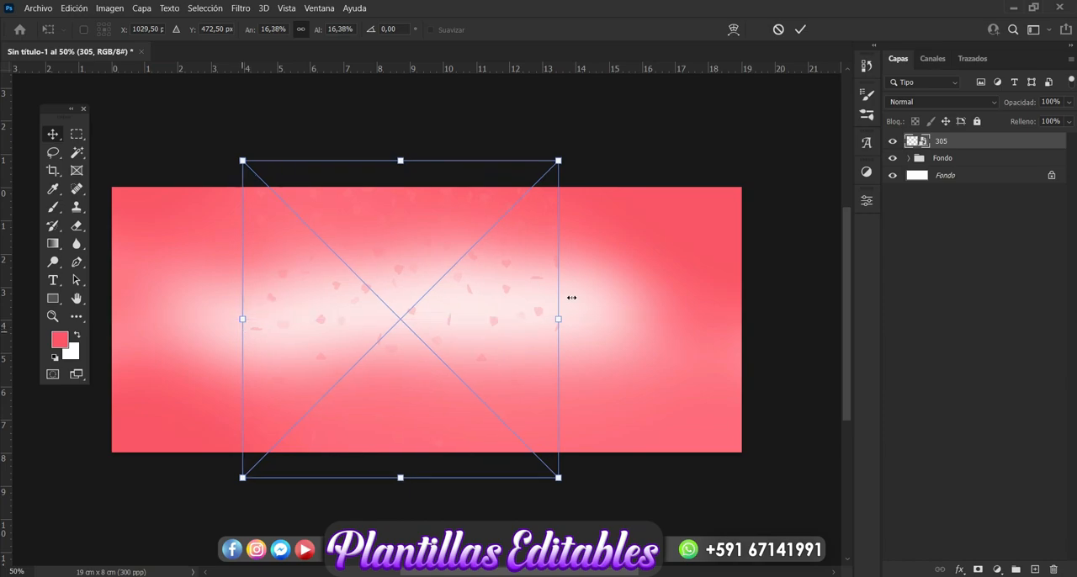
drag(560, 318, 638, 320)
key(Return)
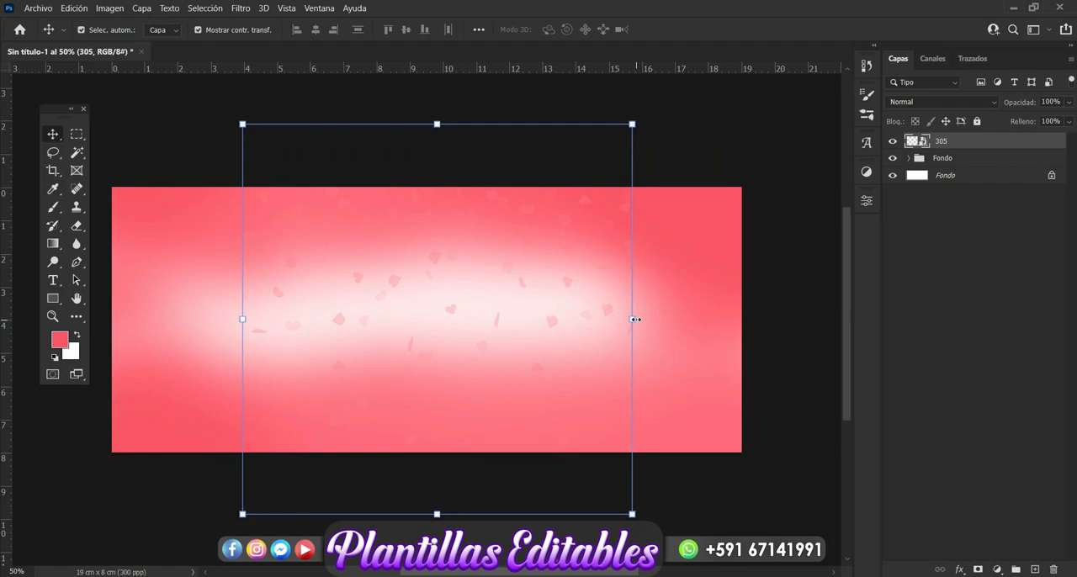
Add a pale pink colour overlay to layer 305 in Normal mode at 70% opacity
click(960, 571)
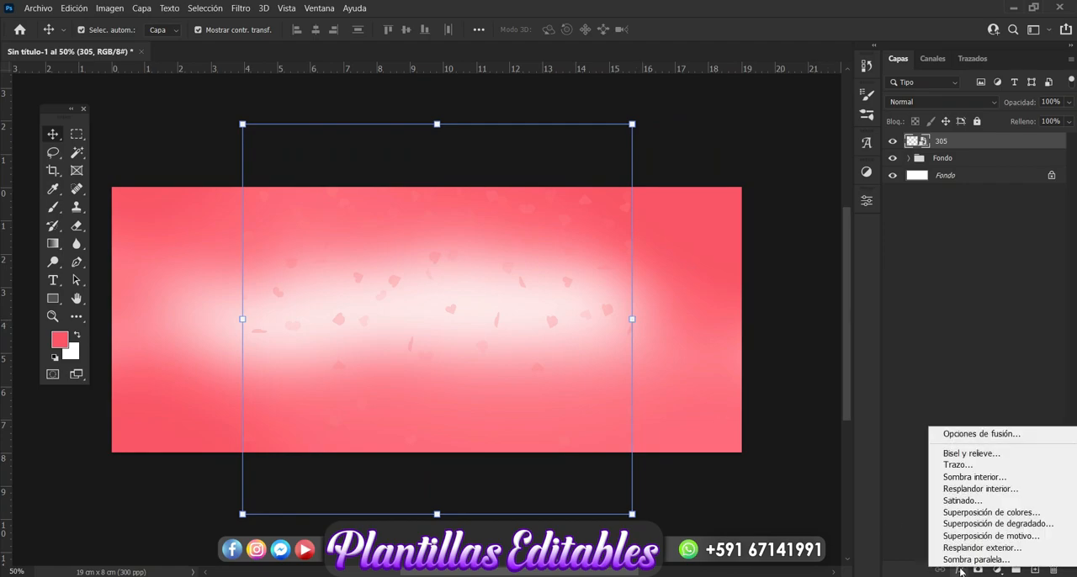
click(1008, 513)
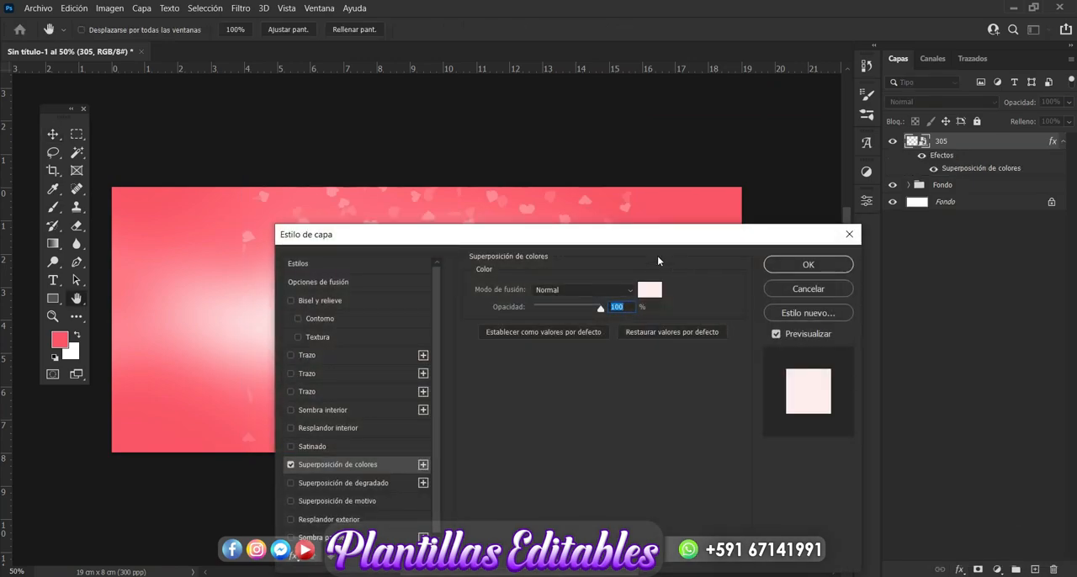
drag(639, 243, 698, 352)
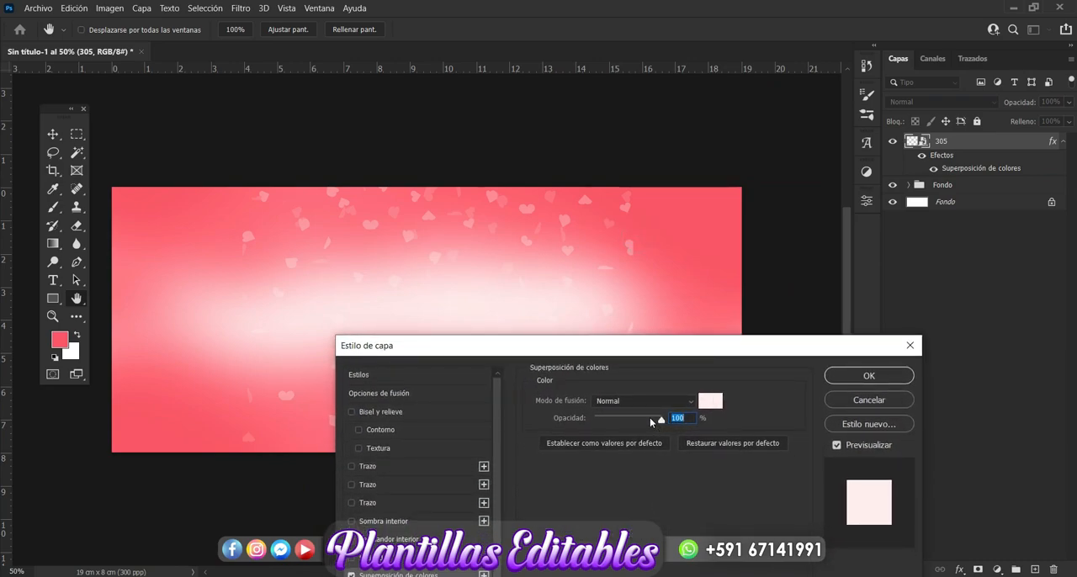
drag(649, 417, 642, 421)
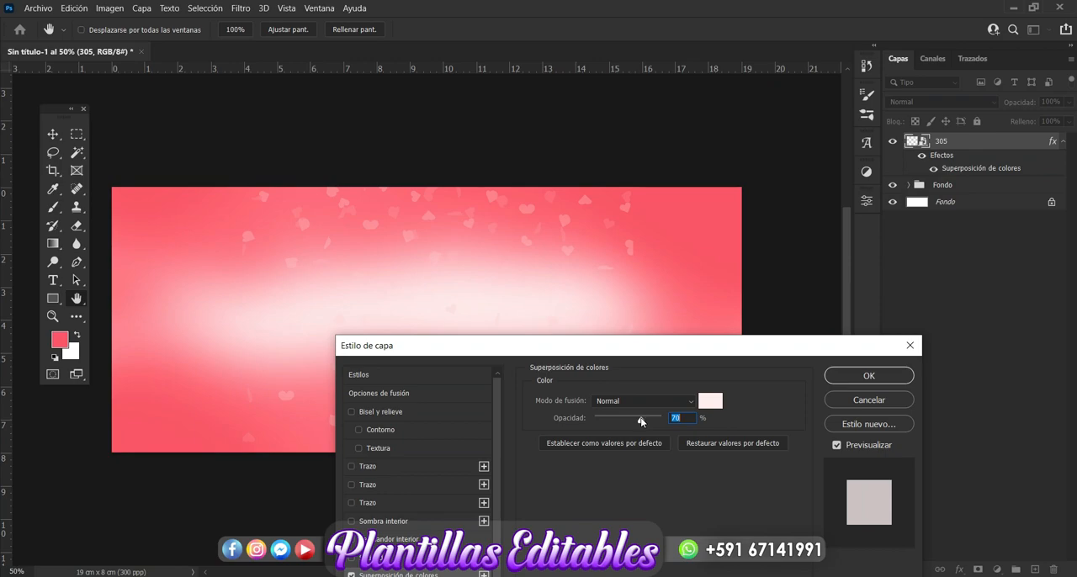
click(876, 371)
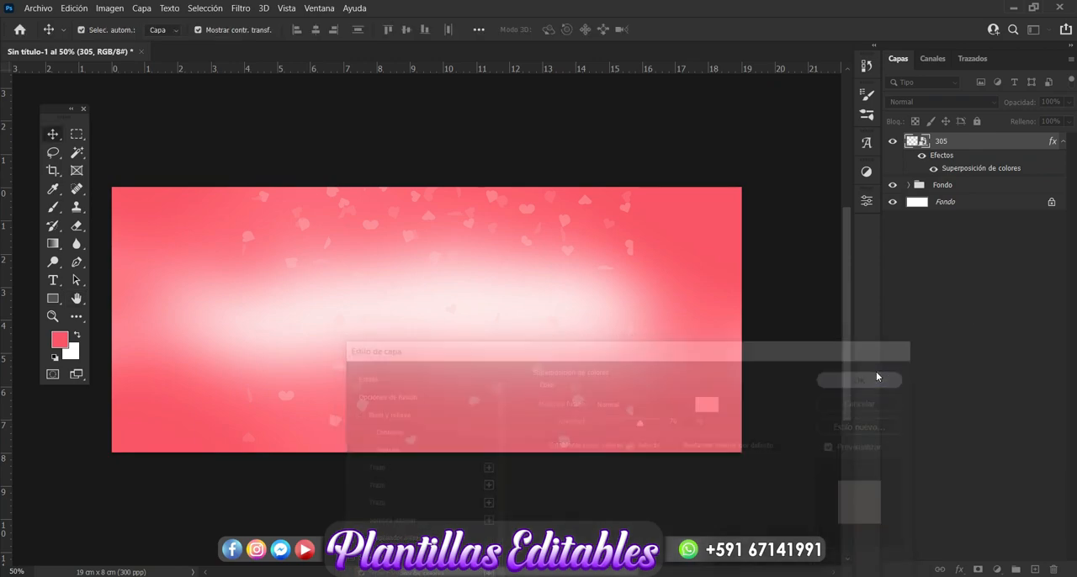
key(v)
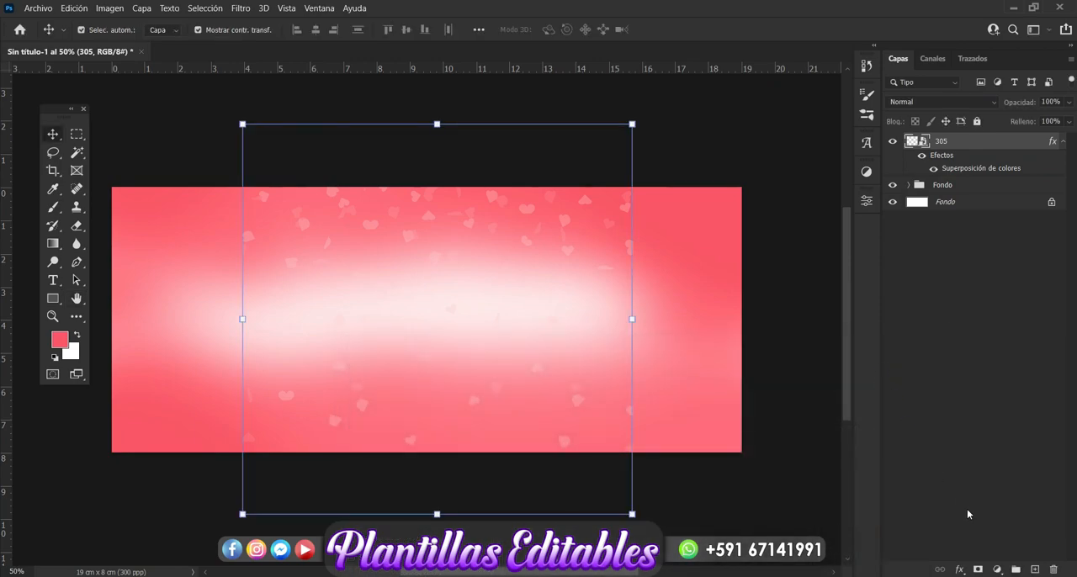
Add a mask to layer 305 and erase its side edges and centre with a soft 466 px Eraser, then deselect the layer
click(978, 569)
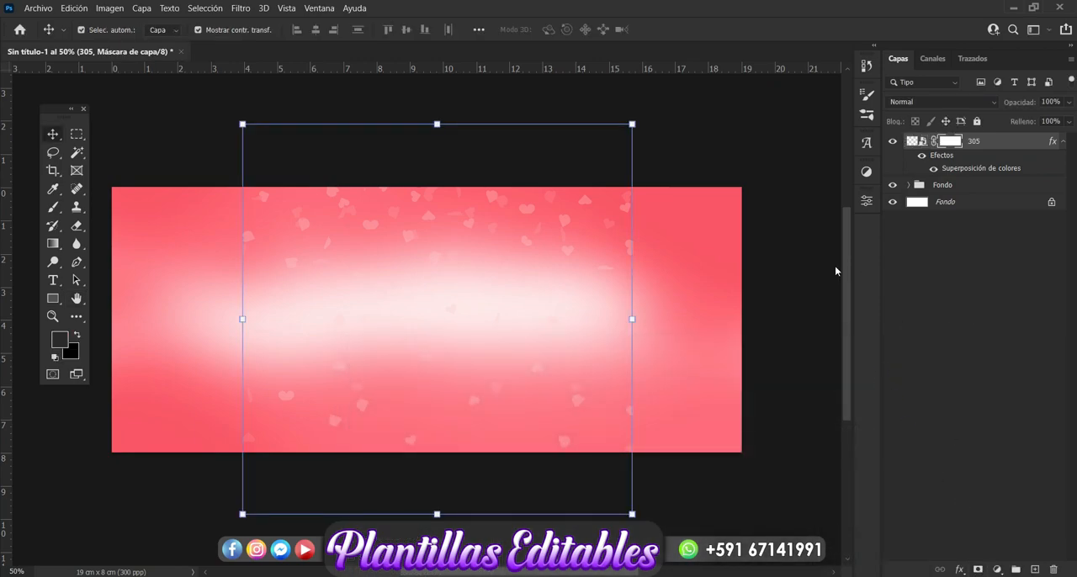
click(77, 226)
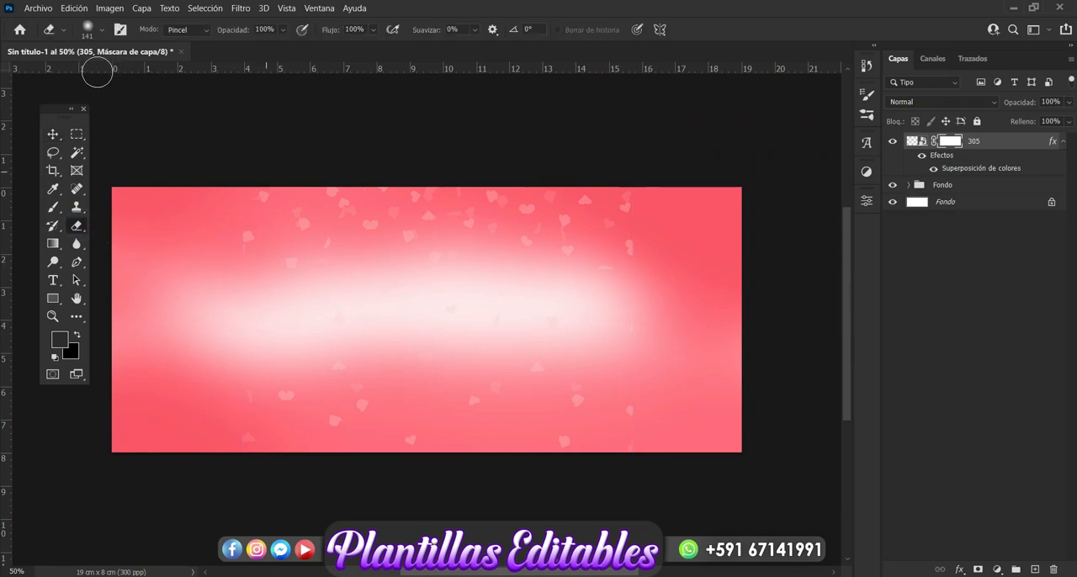
click(102, 30)
drag(149, 74, 159, 74)
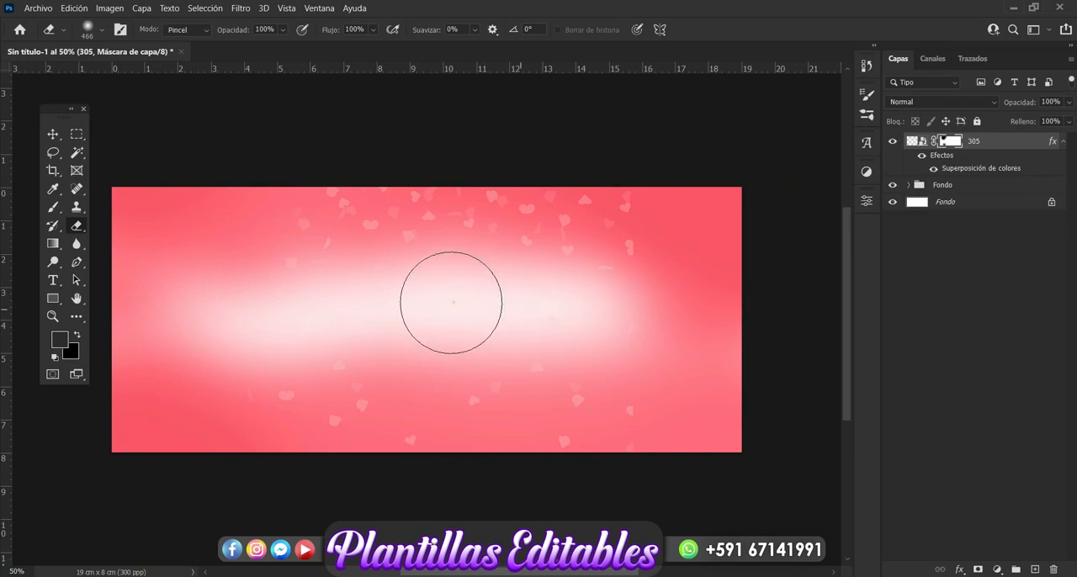
mouse_move(610, 172)
mouse_down()
mouse_move(666, 248)
mouse_move(668, 401)
mouse_up()
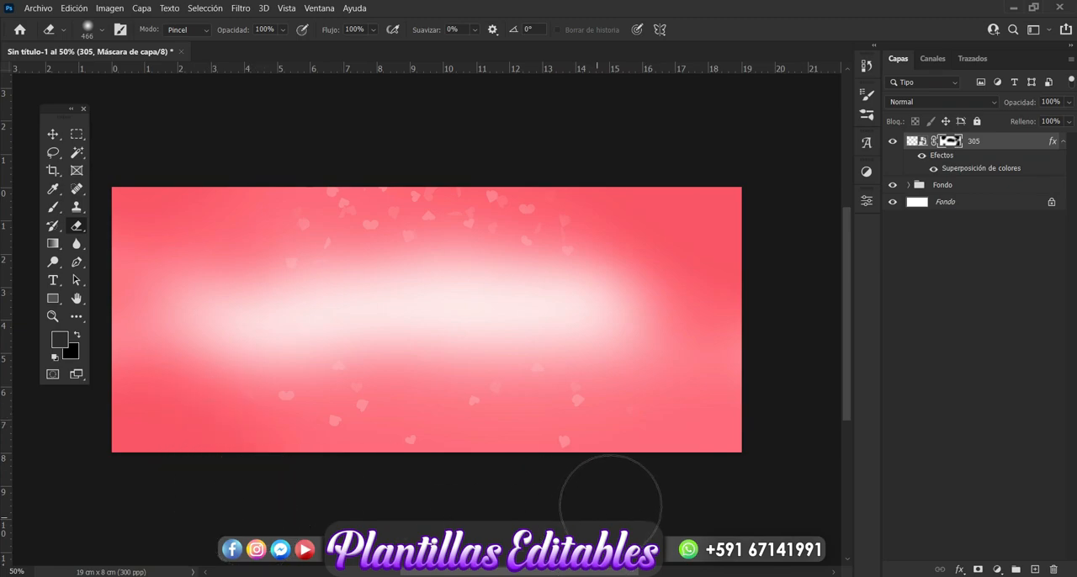
click(53, 134)
click(913, 321)
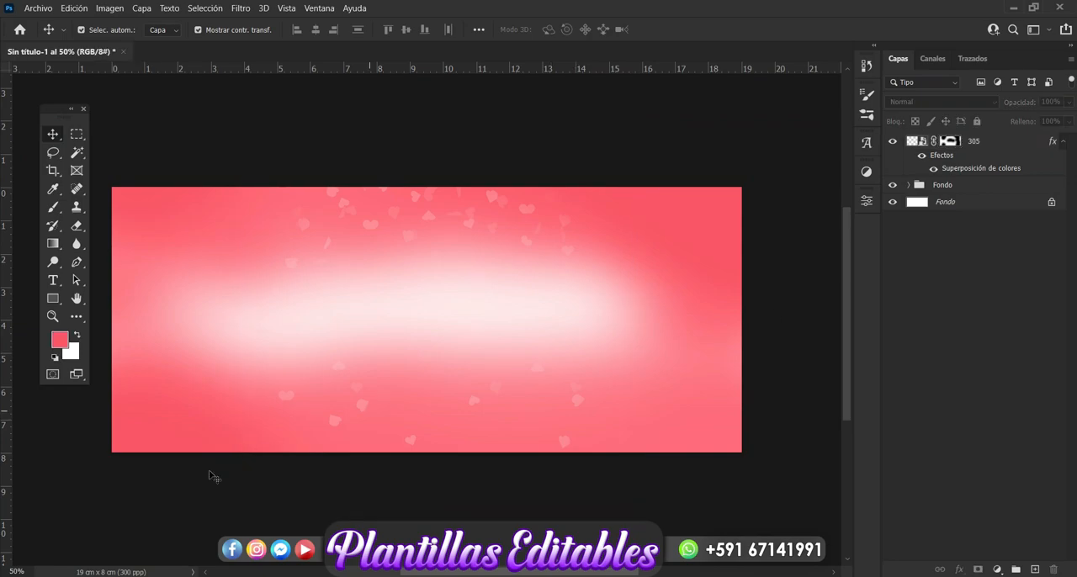
Place heart image 306 from the love folder, tilt it slightly counterclockwise and shift it a little right of the canvas centre
mouse_move(155, 576)
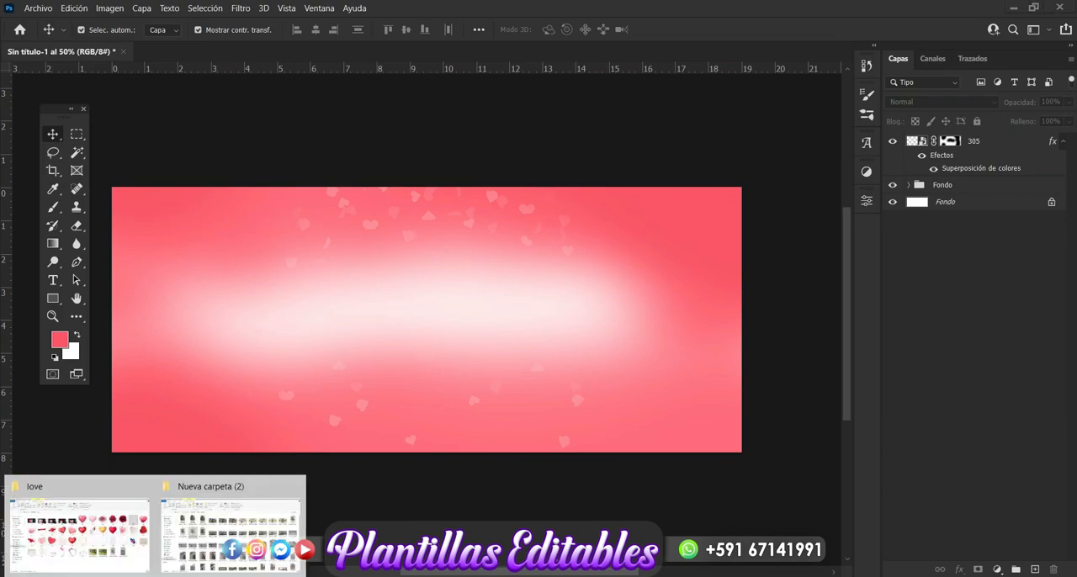
click(79, 530)
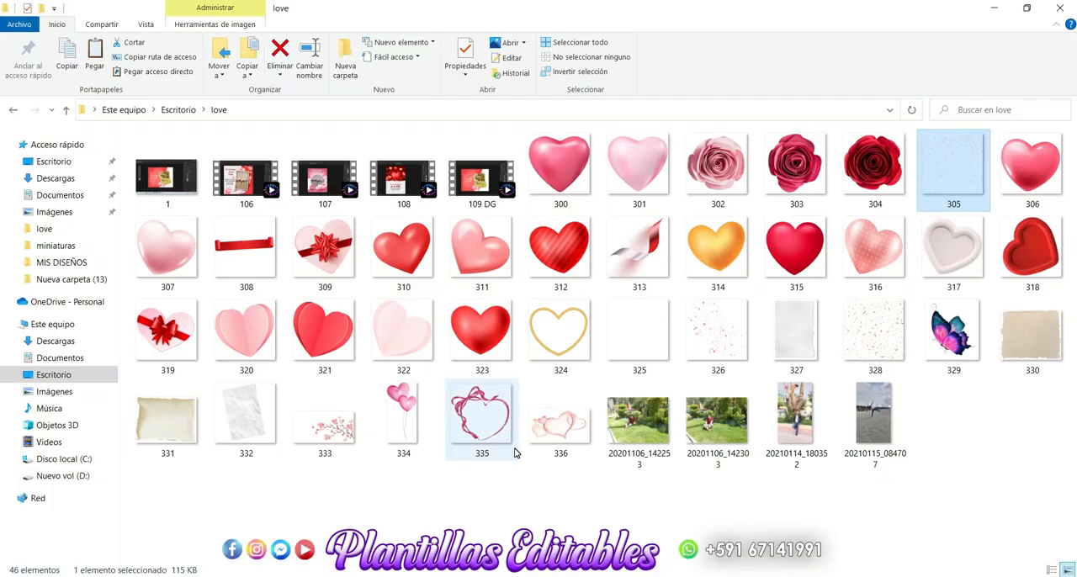
drag(1036, 172, 413, 373)
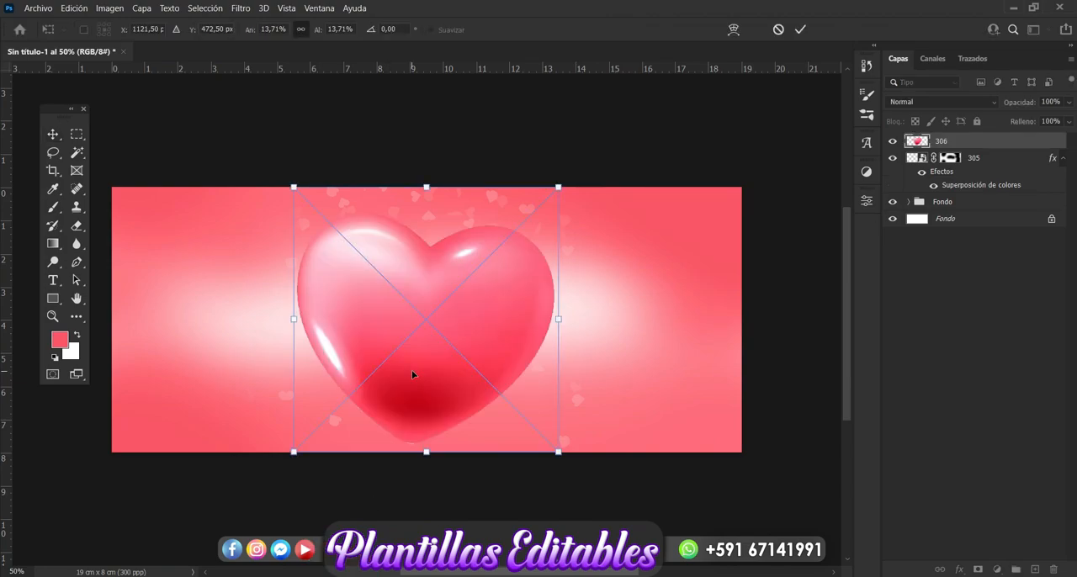
key(Return)
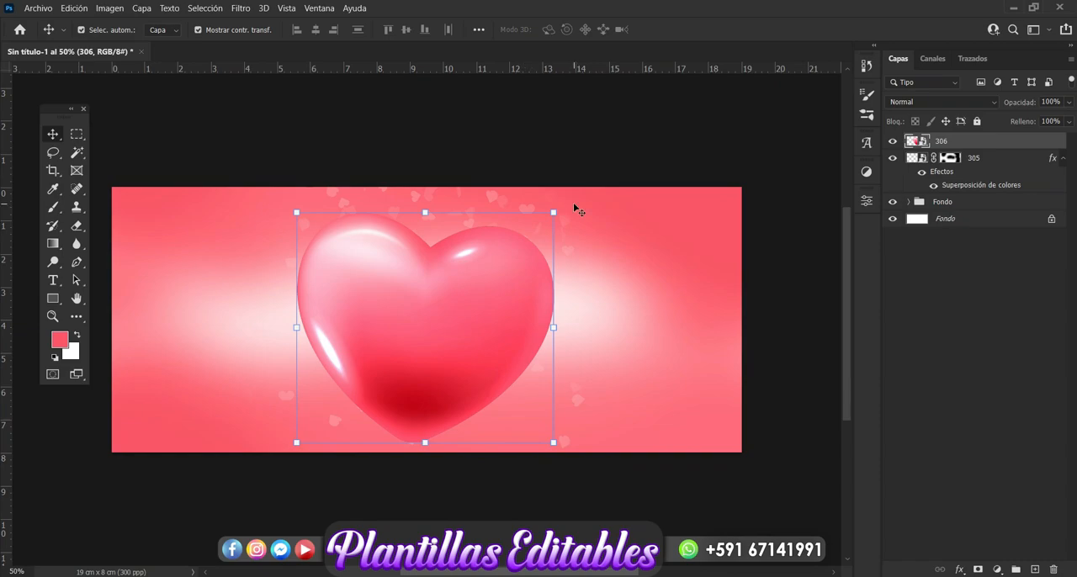
drag(563, 206, 562, 172)
click(502, 312)
drag(503, 311, 511, 309)
key(Return)
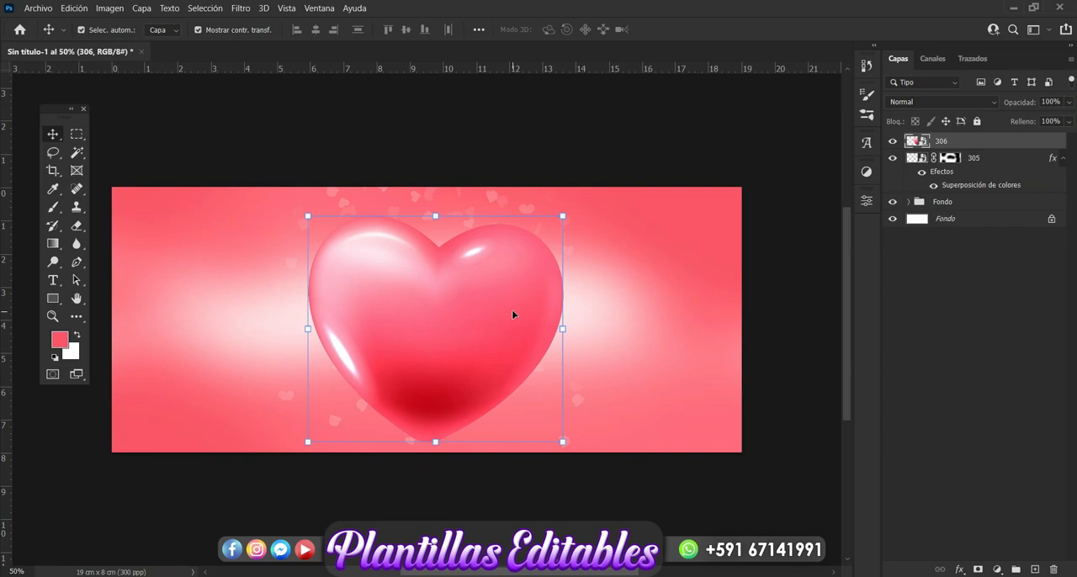
Add a pale pink colour overlay to heart layer 306 in Normal mode at 70% opacity
click(960, 570)
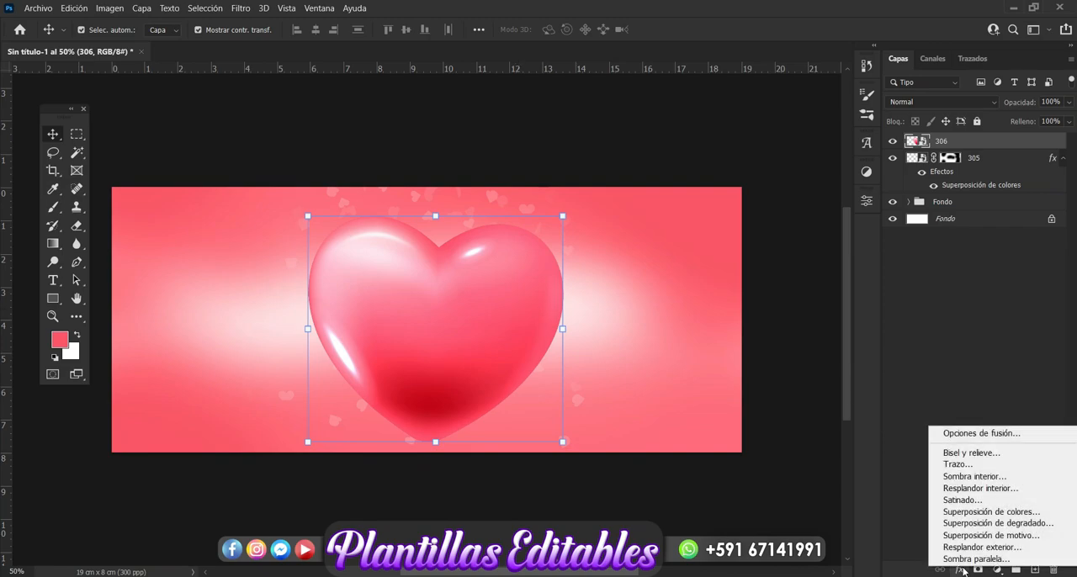
click(988, 515)
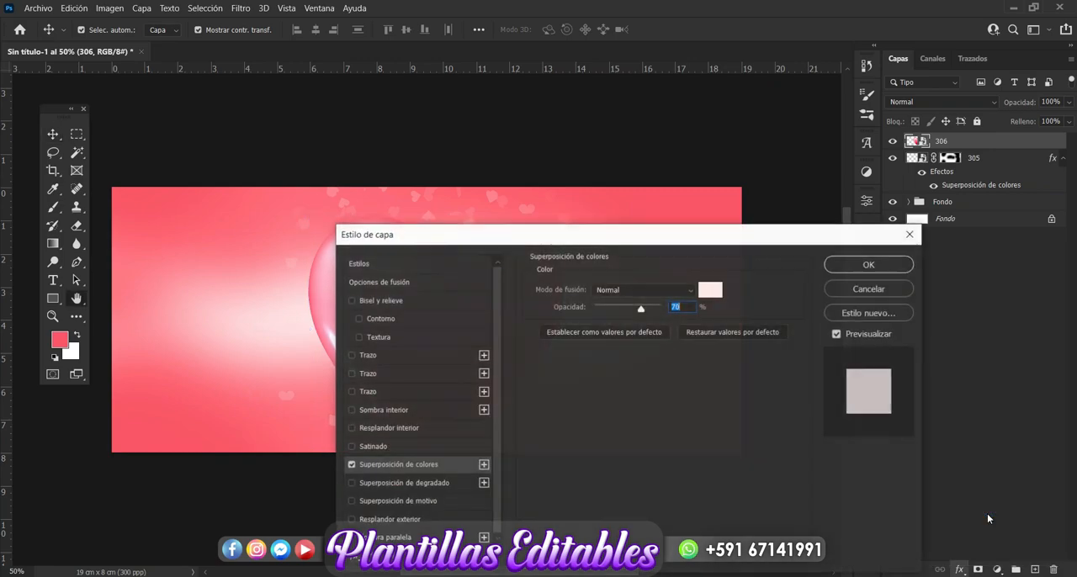
drag(738, 242, 838, 284)
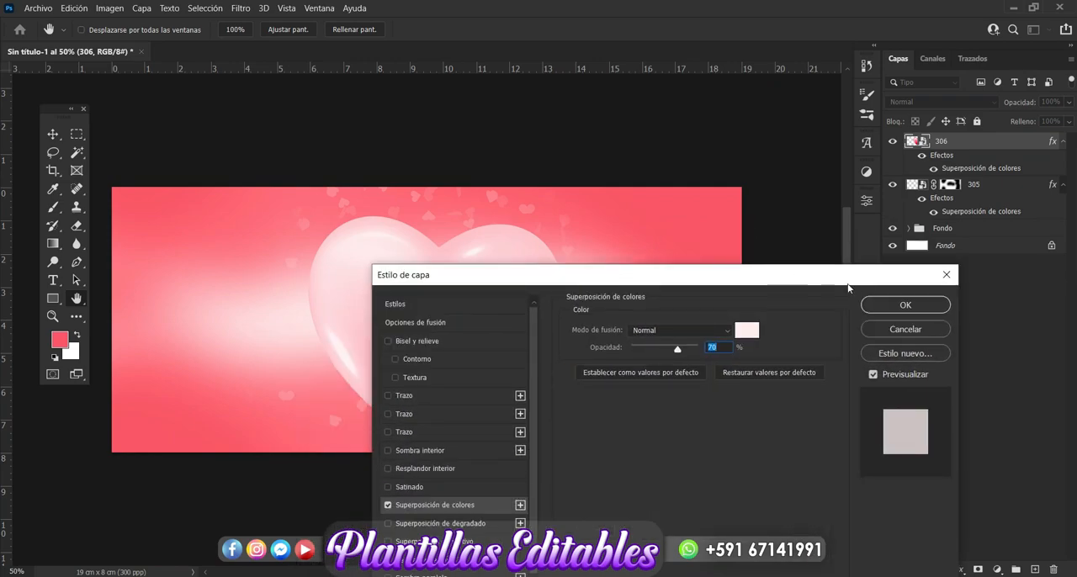
click(884, 305)
key(v)
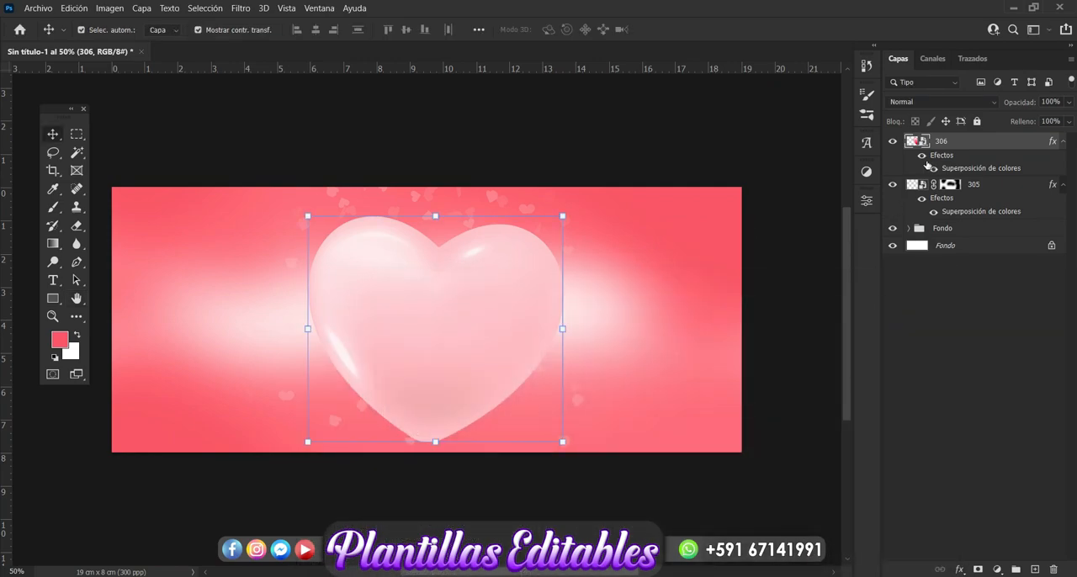
Rasterize the layer style of heart layer 306 and convert the layer into a smart object
right_click(951, 142)
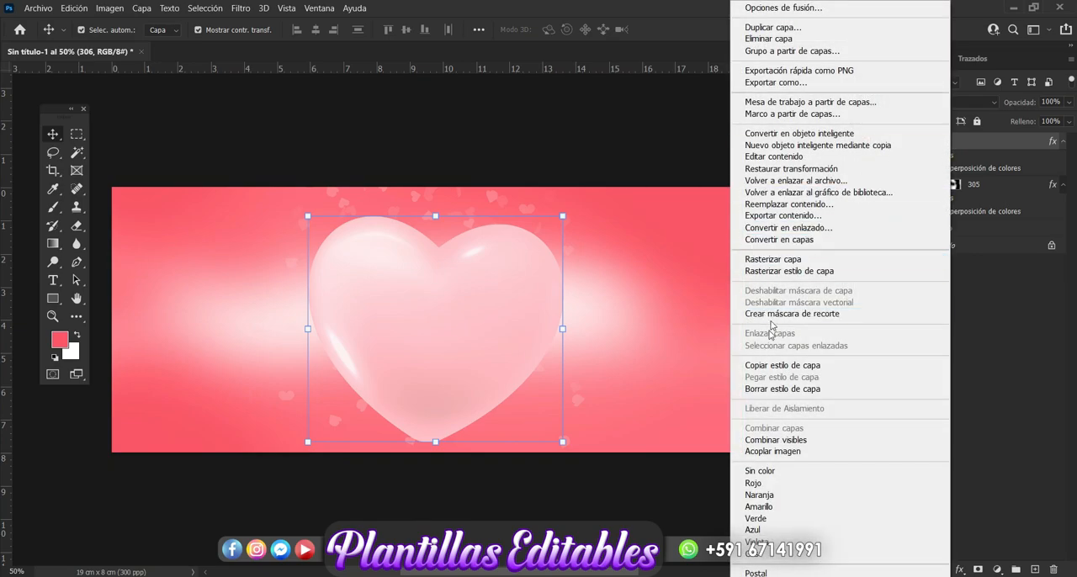
click(777, 272)
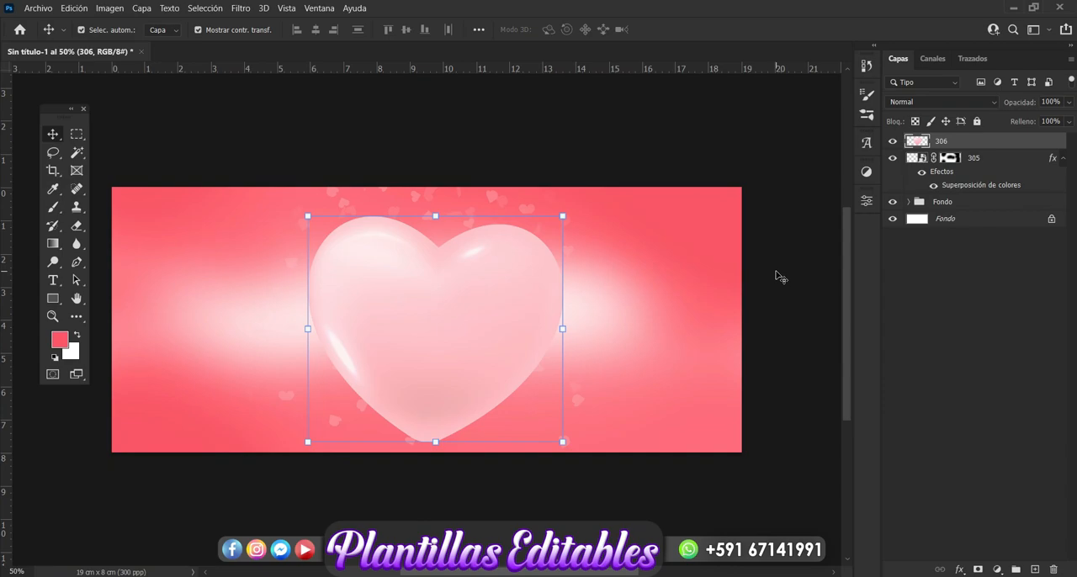
right_click(948, 145)
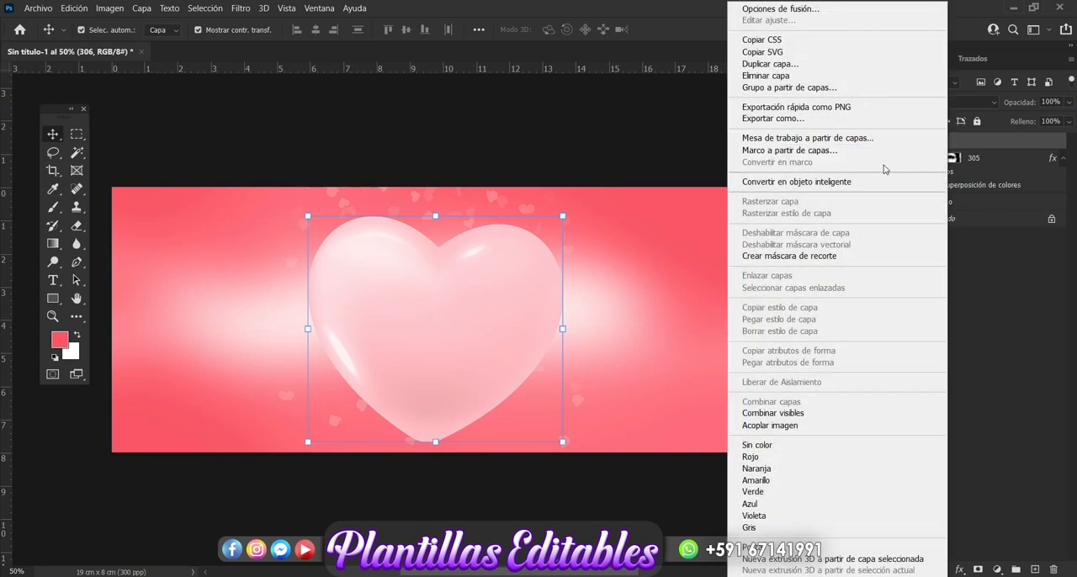
click(864, 182)
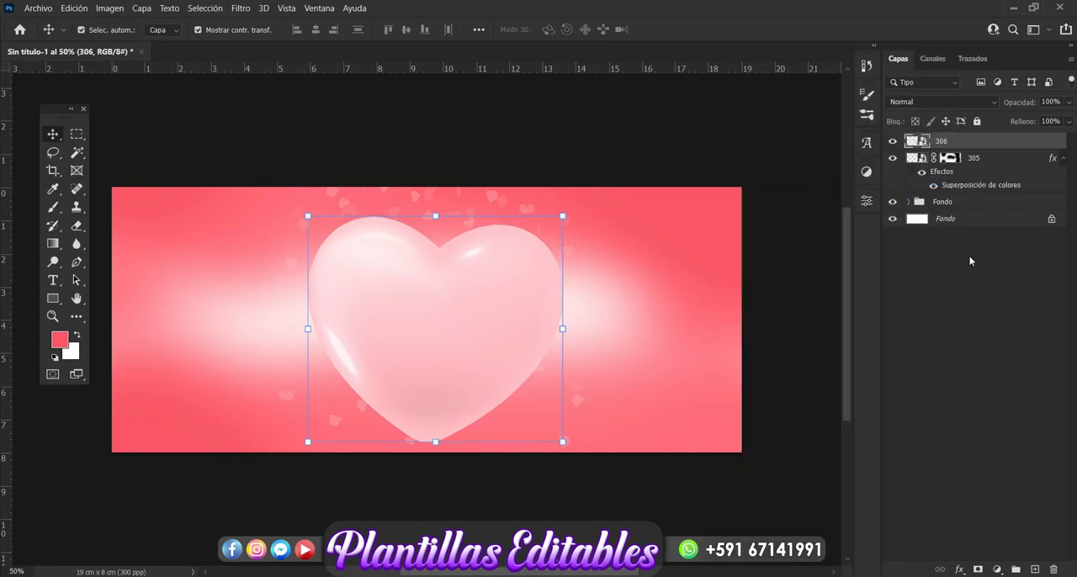
Add another pale pink colour overlay to heart layer 306 in Normal mode at 70% opacity
click(959, 569)
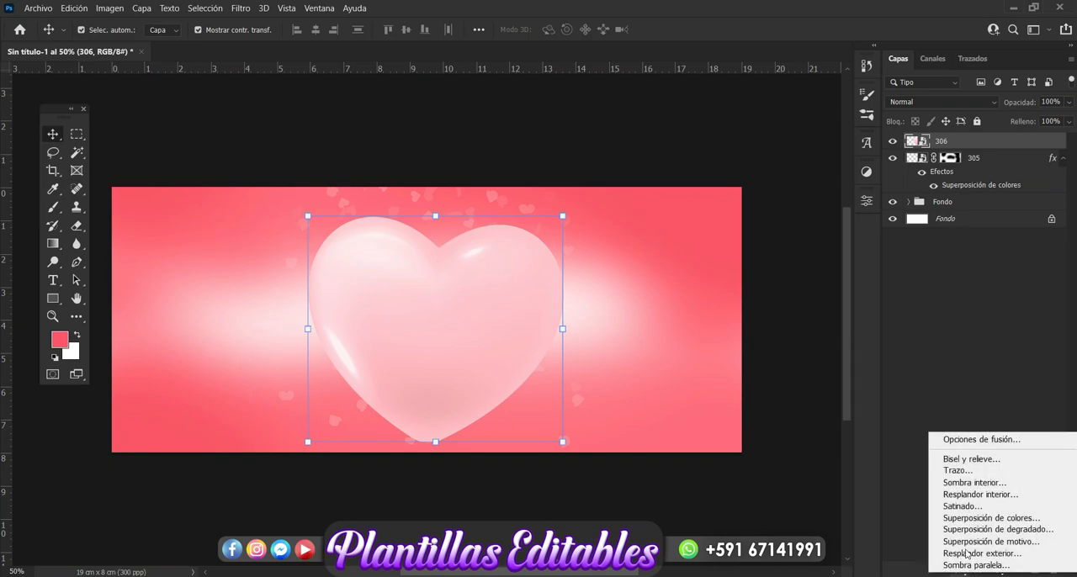
click(971, 519)
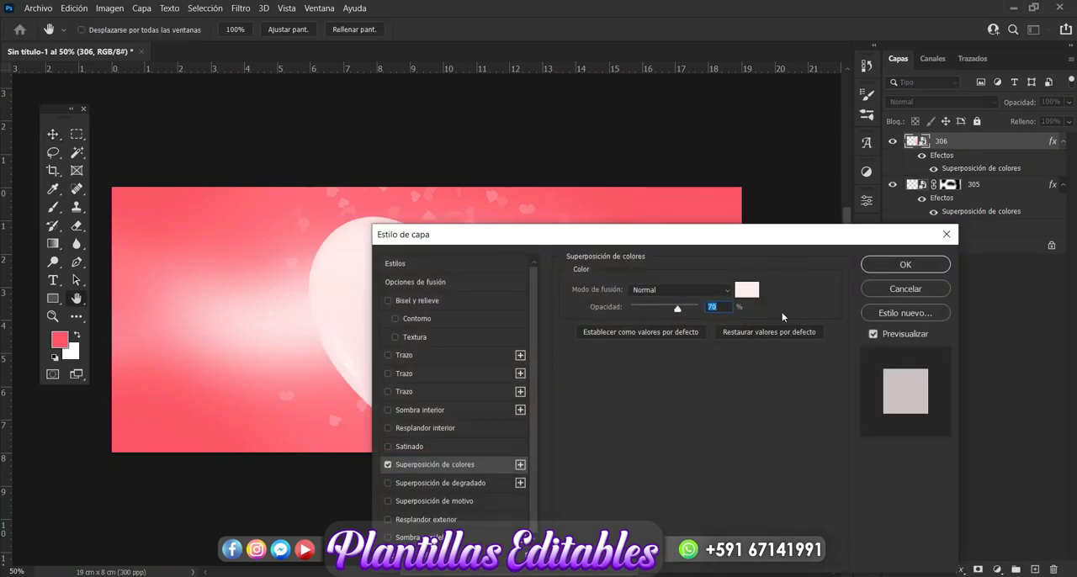
drag(795, 236, 740, 352)
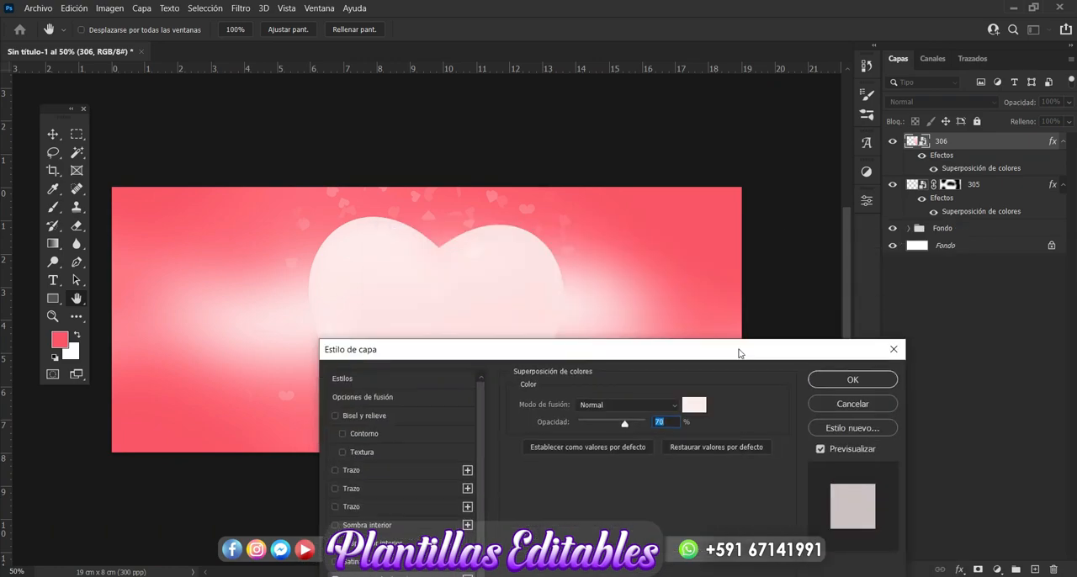
click(852, 381)
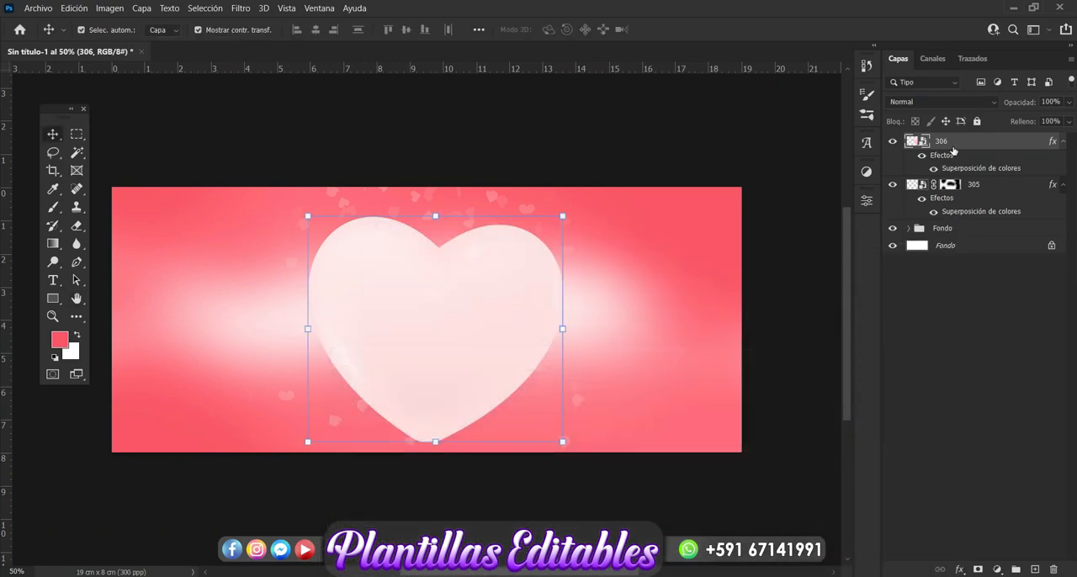
Rasterize heart layer 306 and convert it with its overlay effect into a smart object
right_click(953, 144)
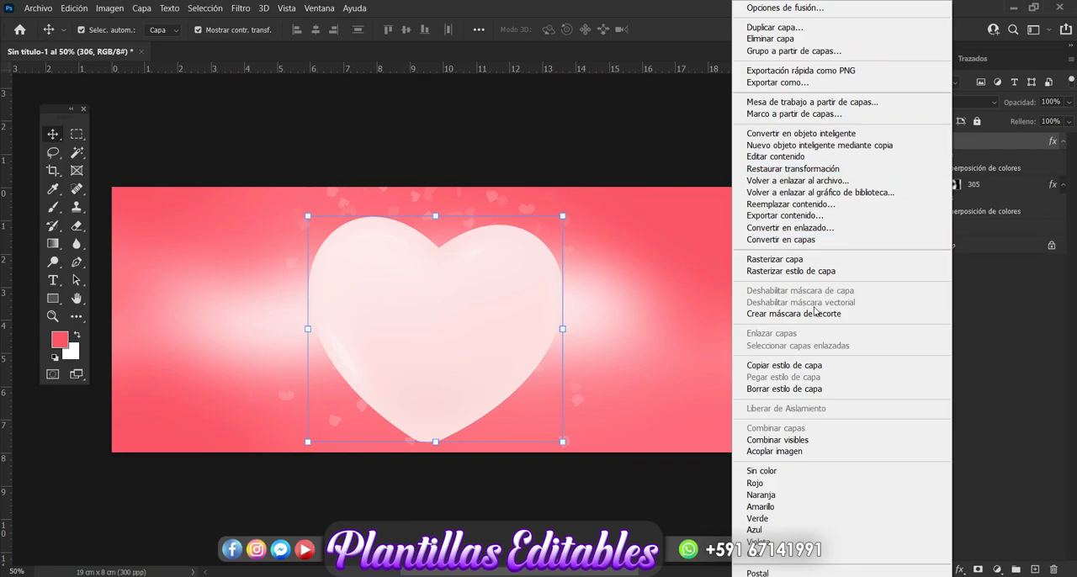
click(790, 259)
right_click(964, 146)
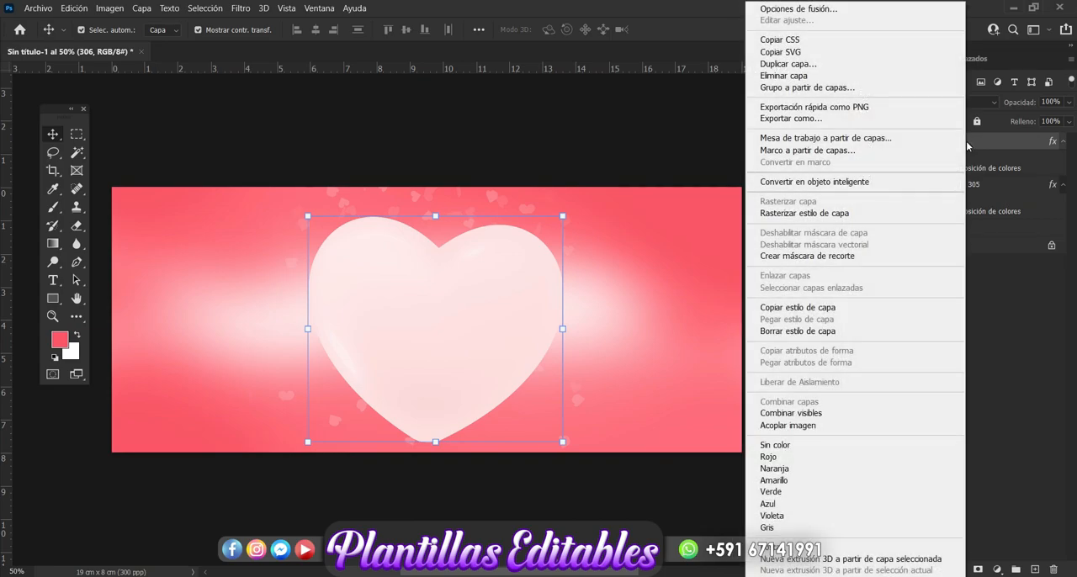
click(889, 182)
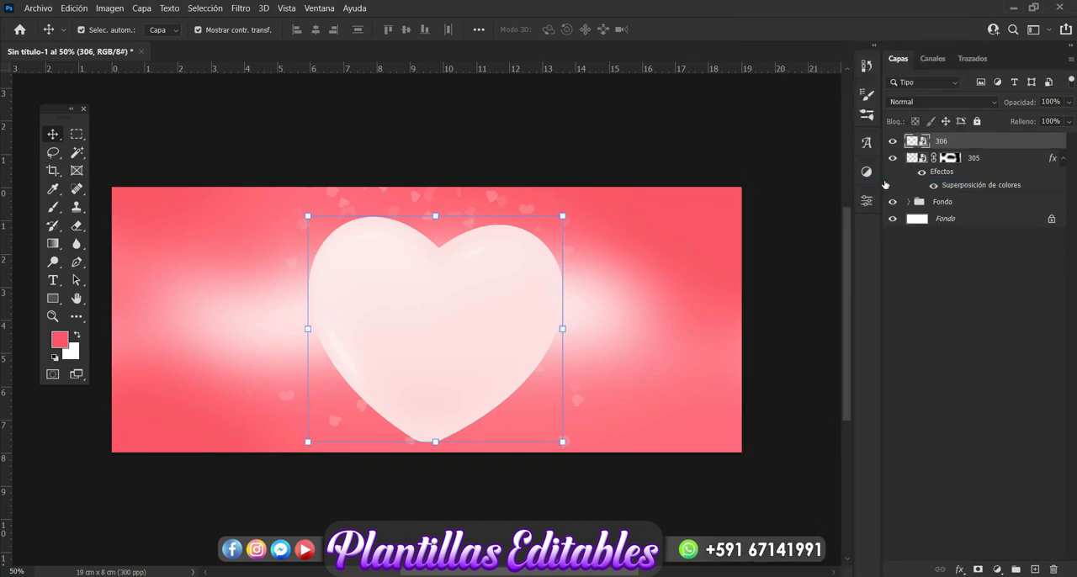
Centre heart layer 306 horizontally on the Fondo background layer, then deselect both layers
drag(471, 362, 483, 361)
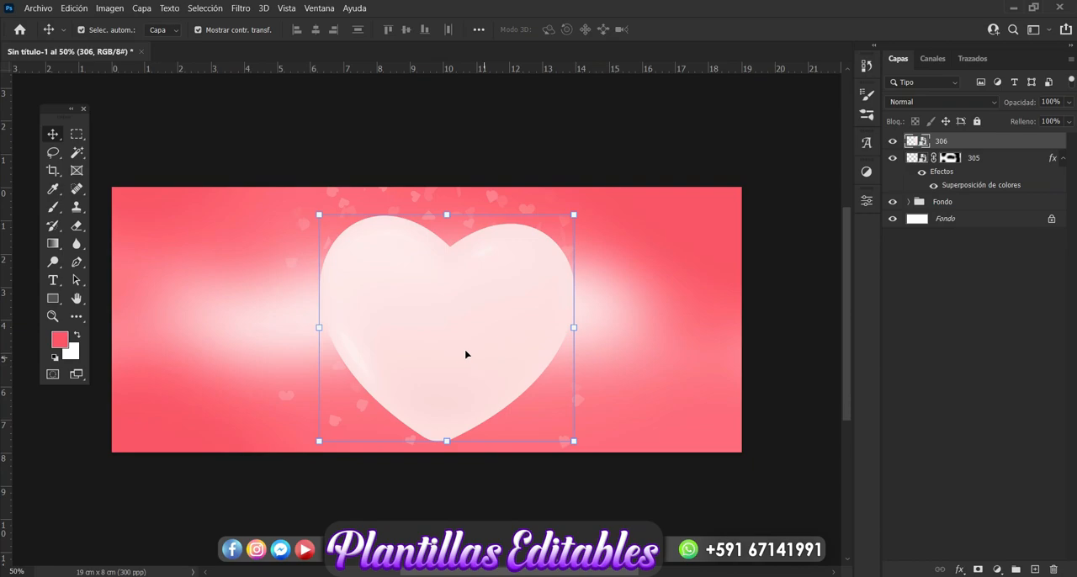
drag(462, 353, 450, 353)
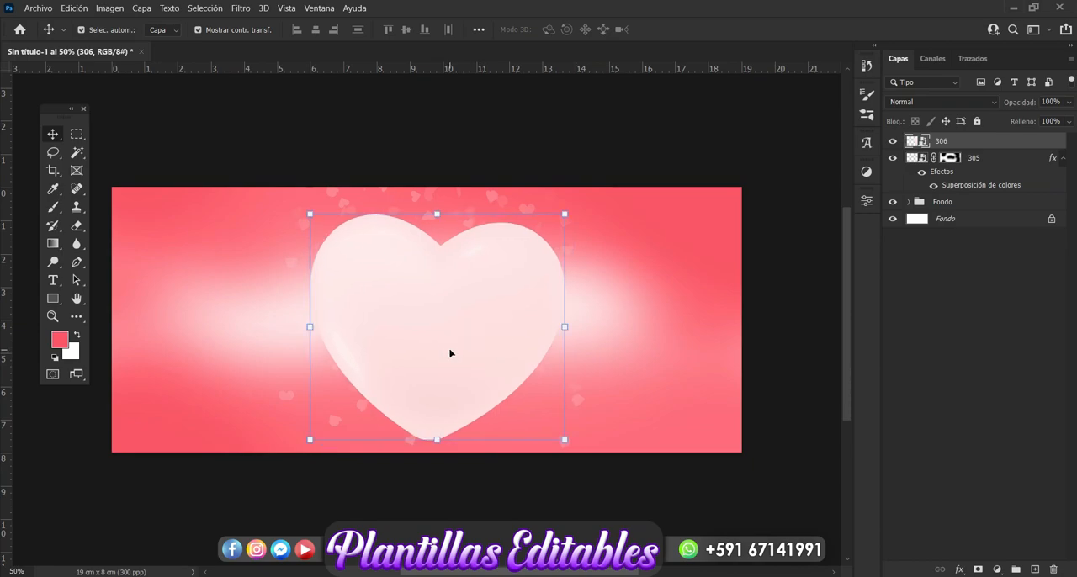
click(945, 219)
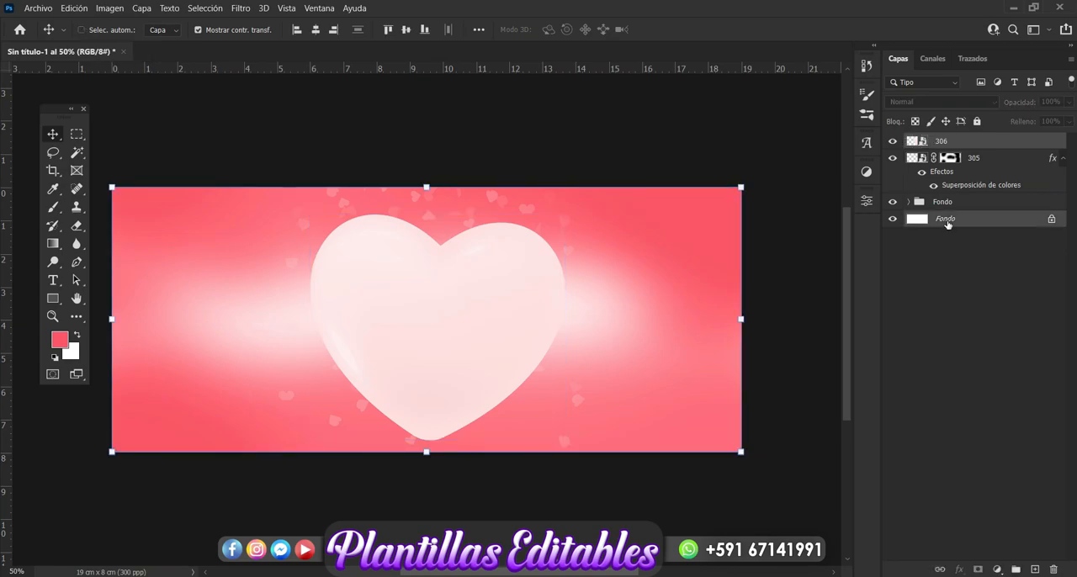
click(317, 30)
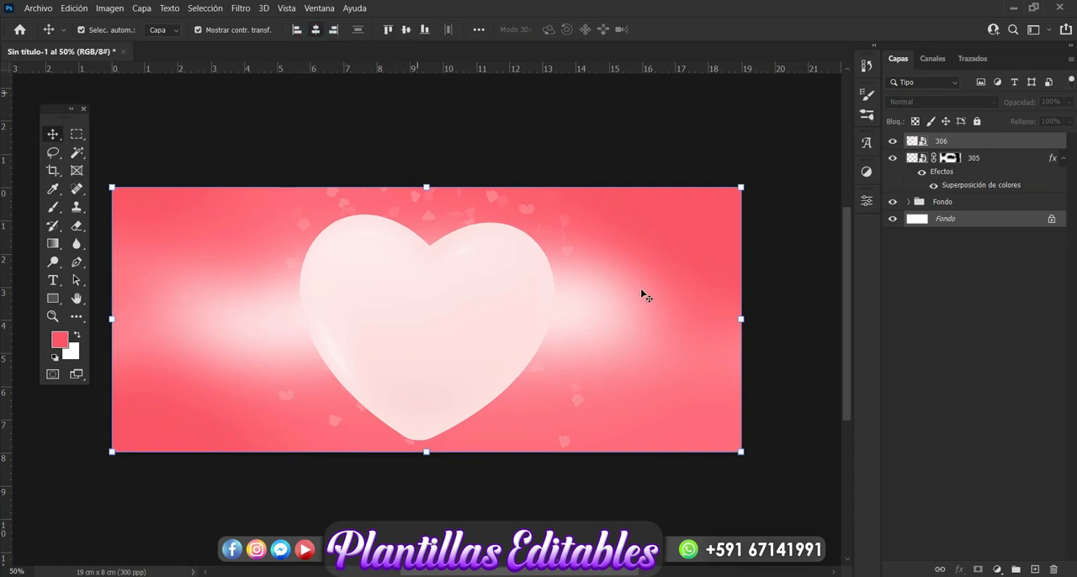
click(911, 401)
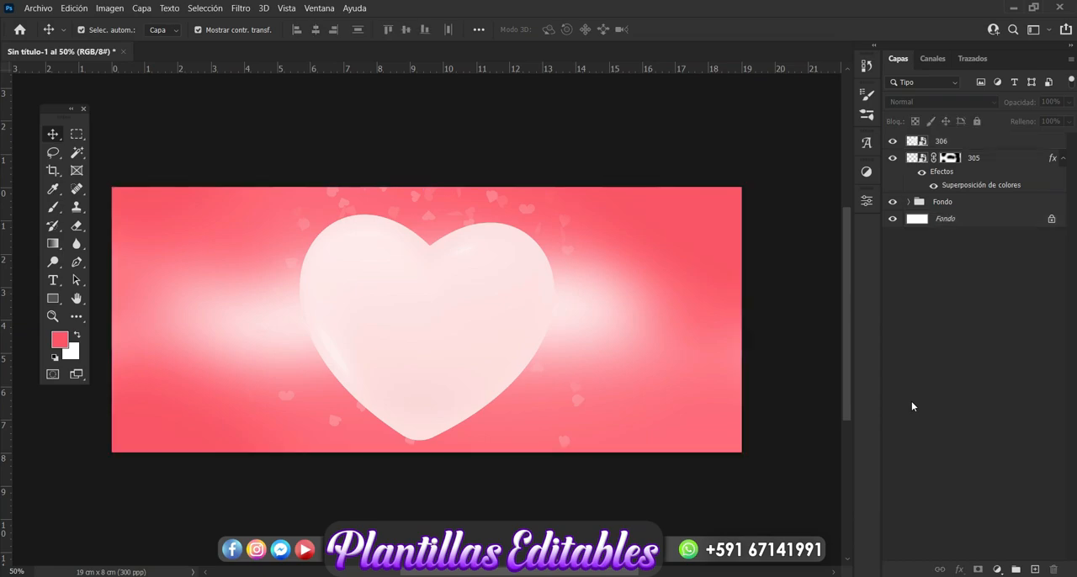
Place photo 20210114_180352 from the love folder above heart 306, scale it to 11.07% and shift it up and slightly right
click(516, 345)
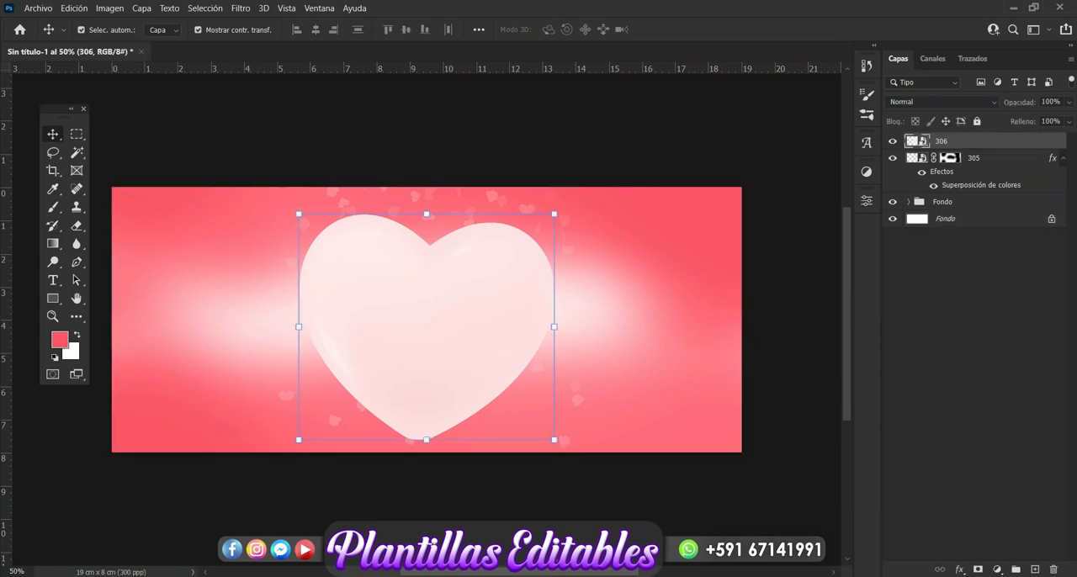
click(79, 524)
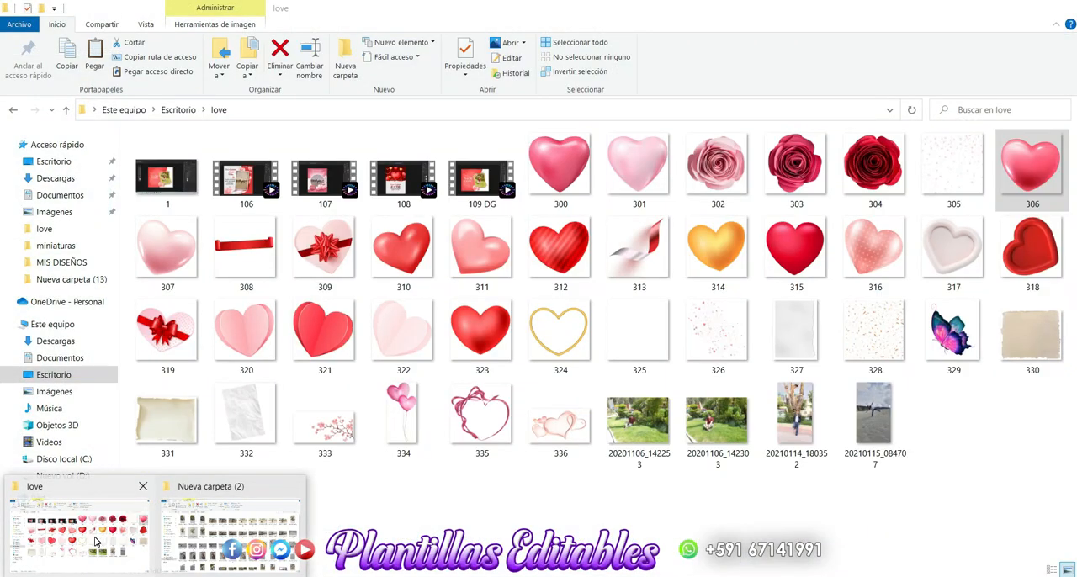
click(666, 525)
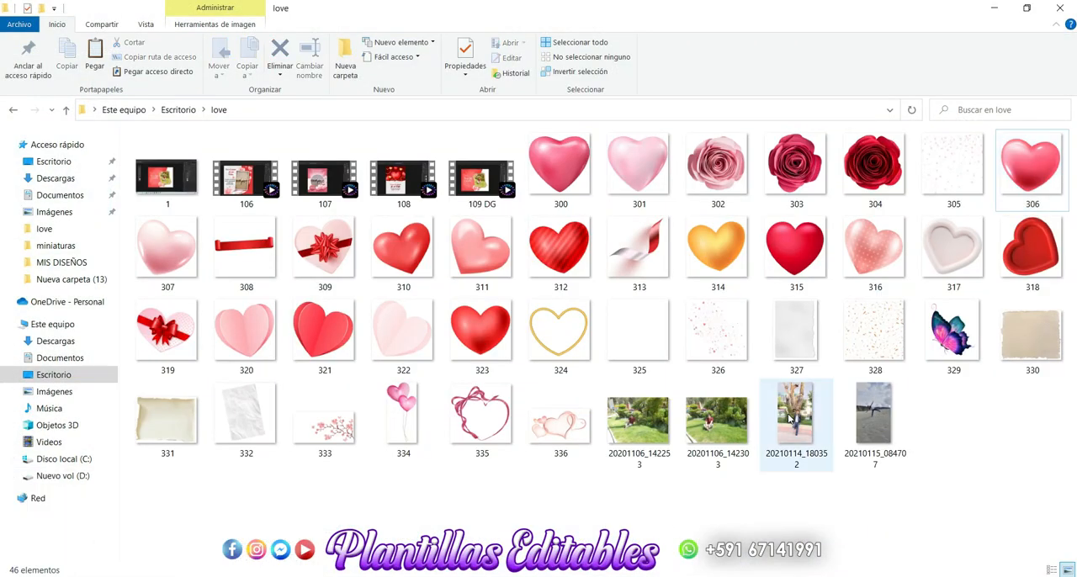
drag(794, 416, 394, 390)
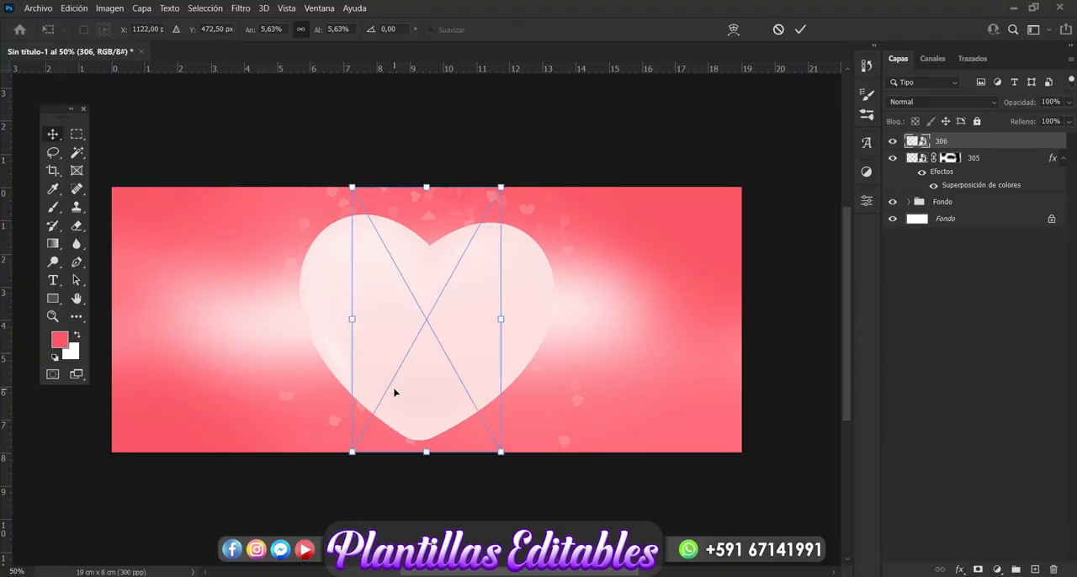
key(Return)
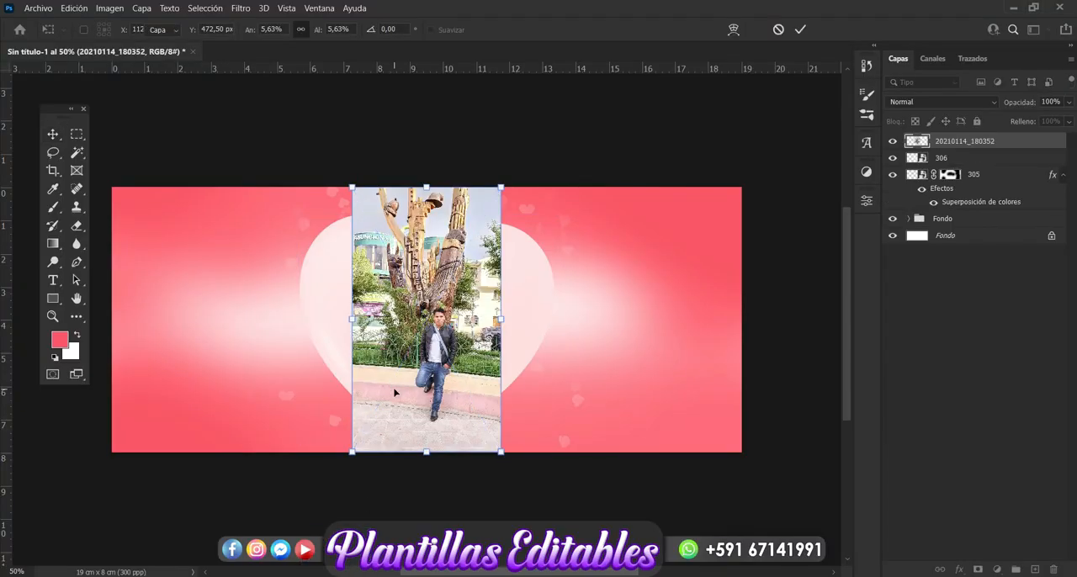
drag(352, 316, 256, 319)
drag(496, 333, 507, 295)
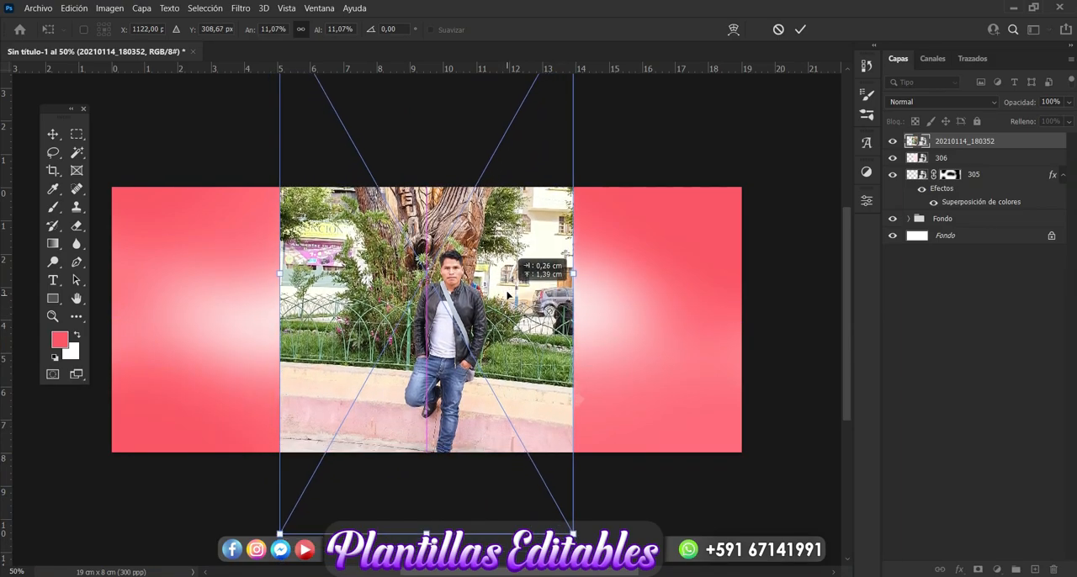
key(Return)
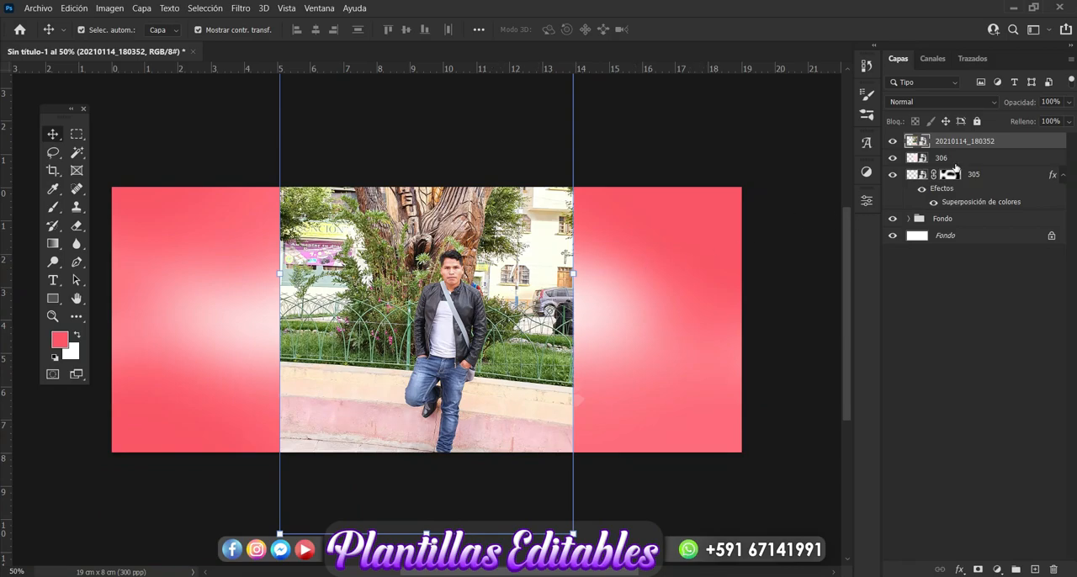
Clip the photo to heart layer 306 with a clipping mask and shift it left to centre the man in the heart
right_click(1001, 142)
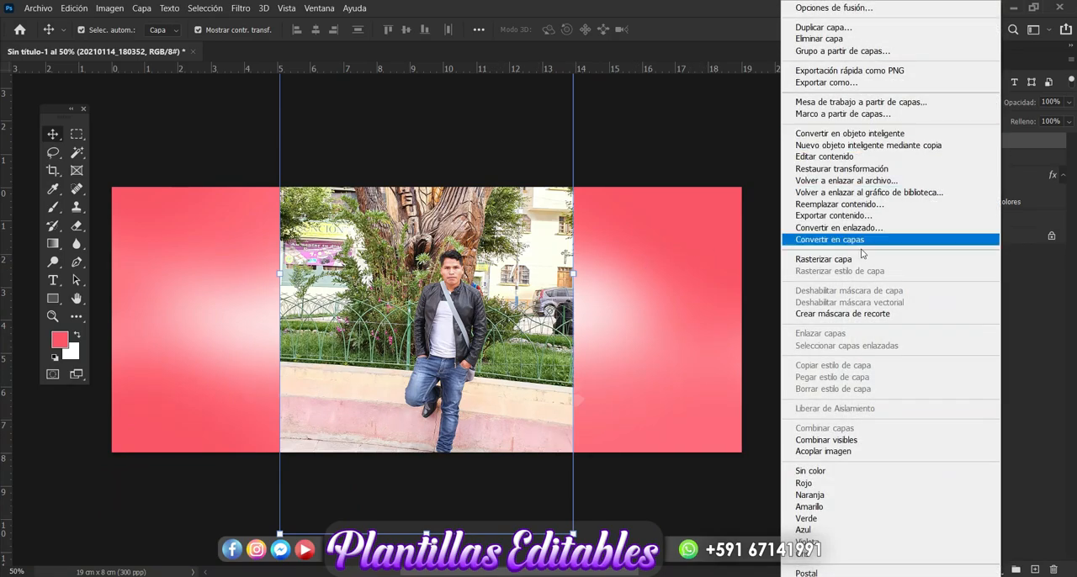
click(847, 314)
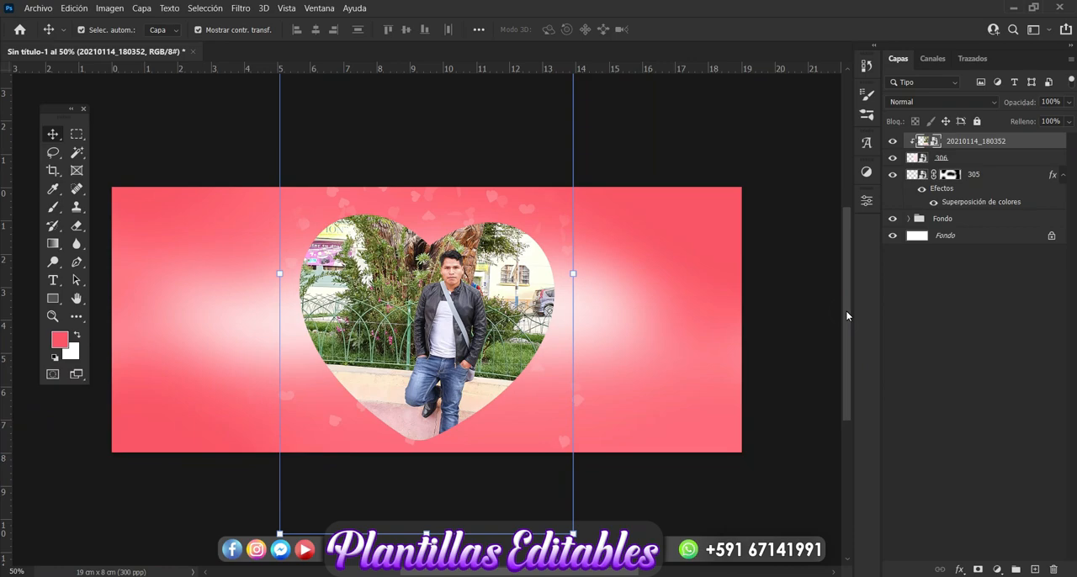
drag(455, 346, 435, 348)
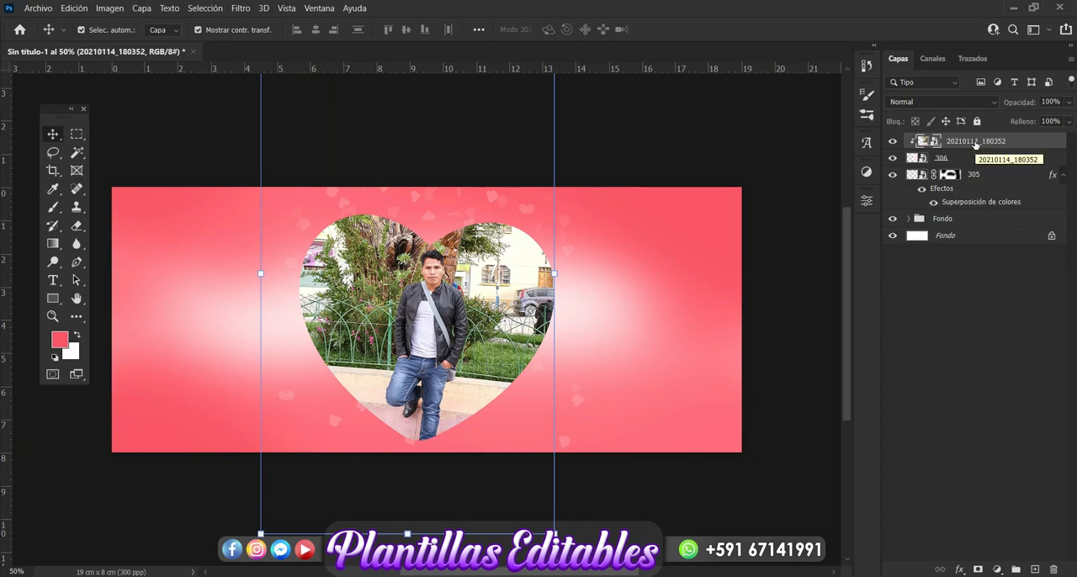
Apply Color Balance to the photo, setting the highlights' cyan–red level to +43
key(ctrl+b)
drag(685, 119, 700, 89)
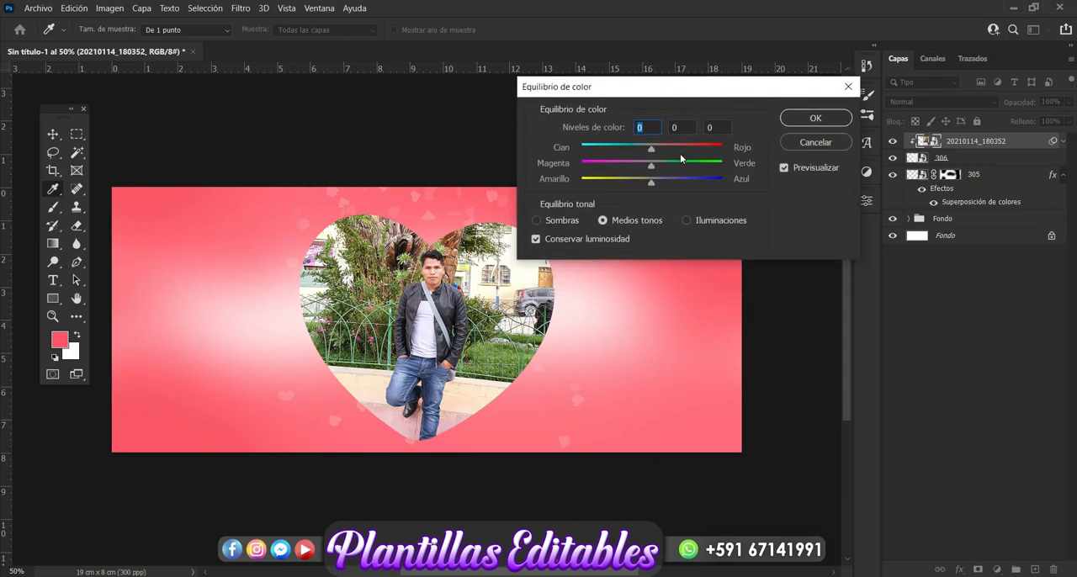
click(685, 221)
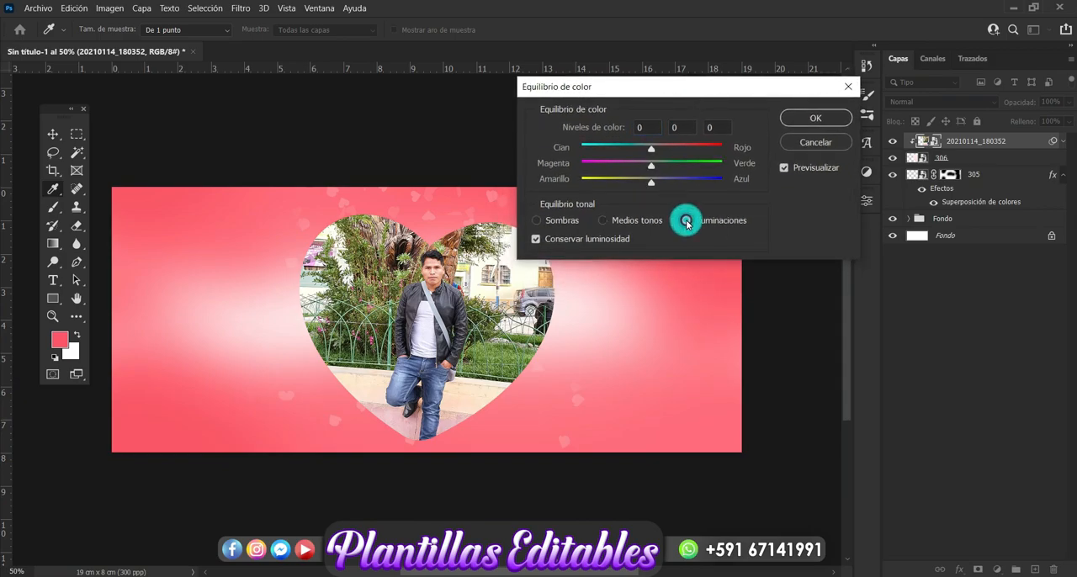
click(657, 148)
drag(661, 153, 683, 153)
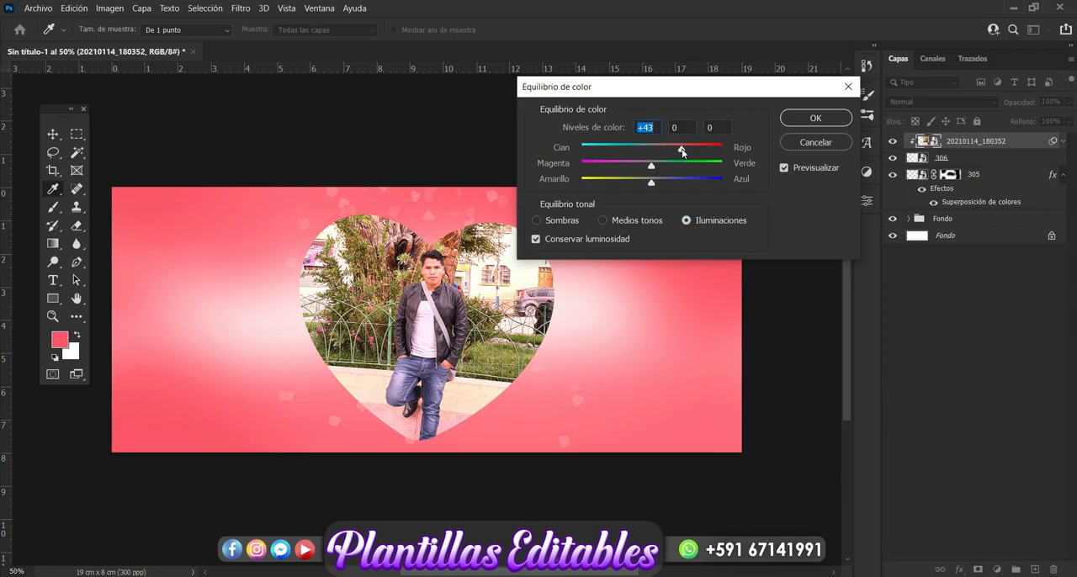
click(814, 118)
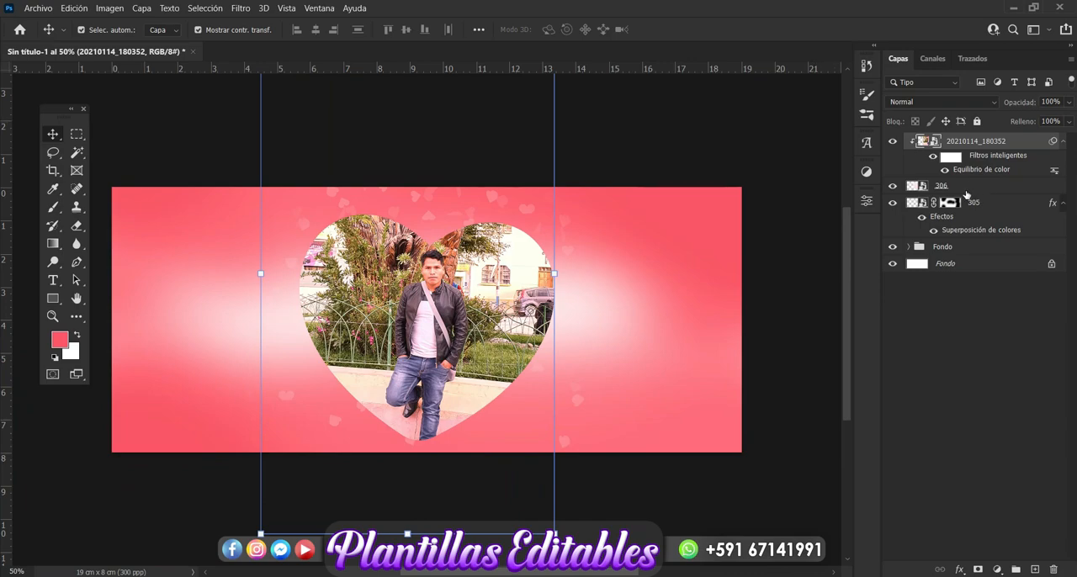
Add an 18 px outside stroke to heart layer 306 in a coral colour sampled from the background's lower-left area
click(966, 187)
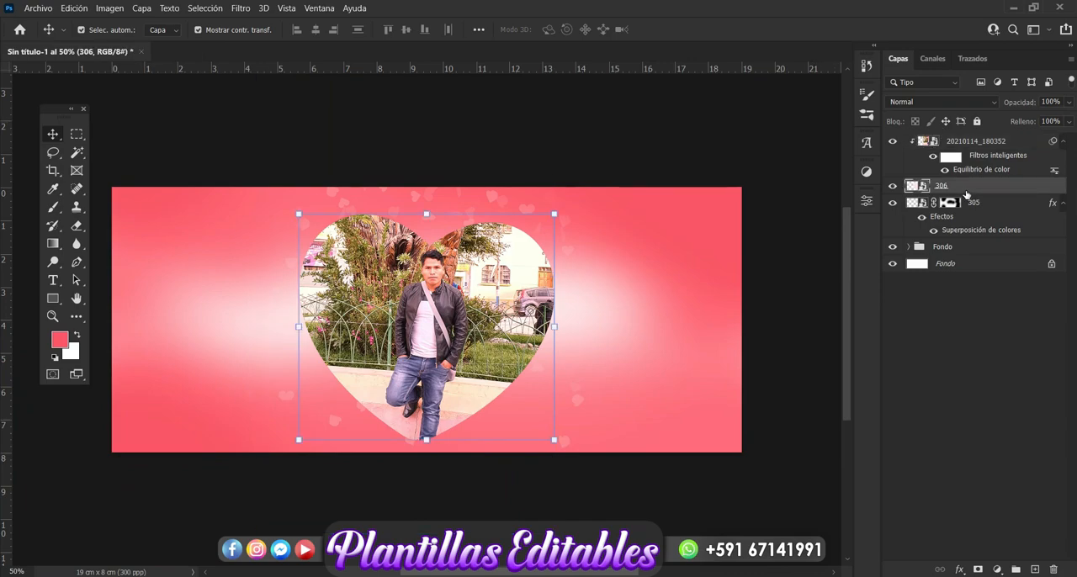
click(959, 571)
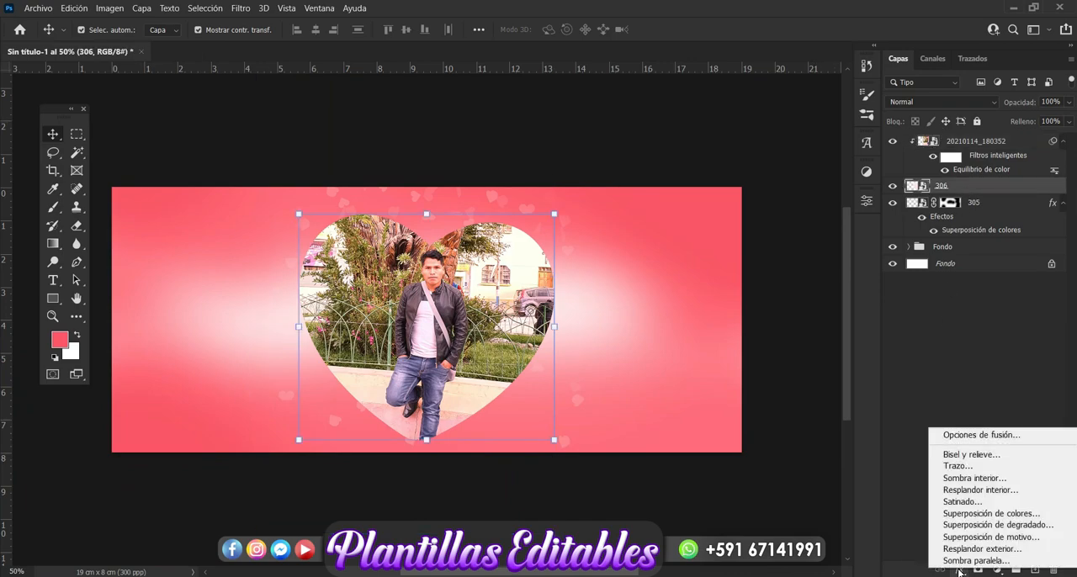
click(970, 466)
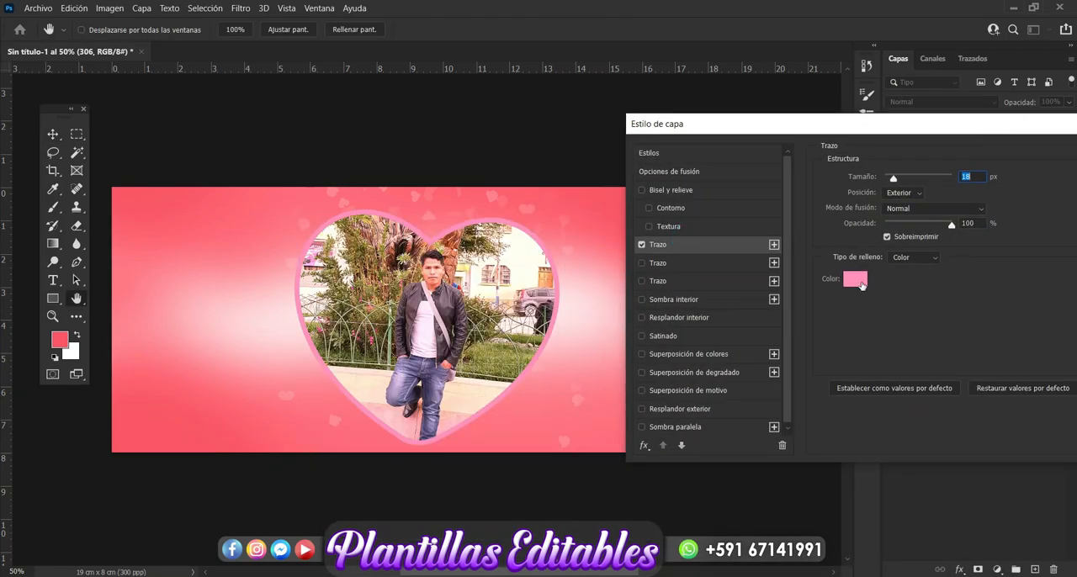
click(856, 279)
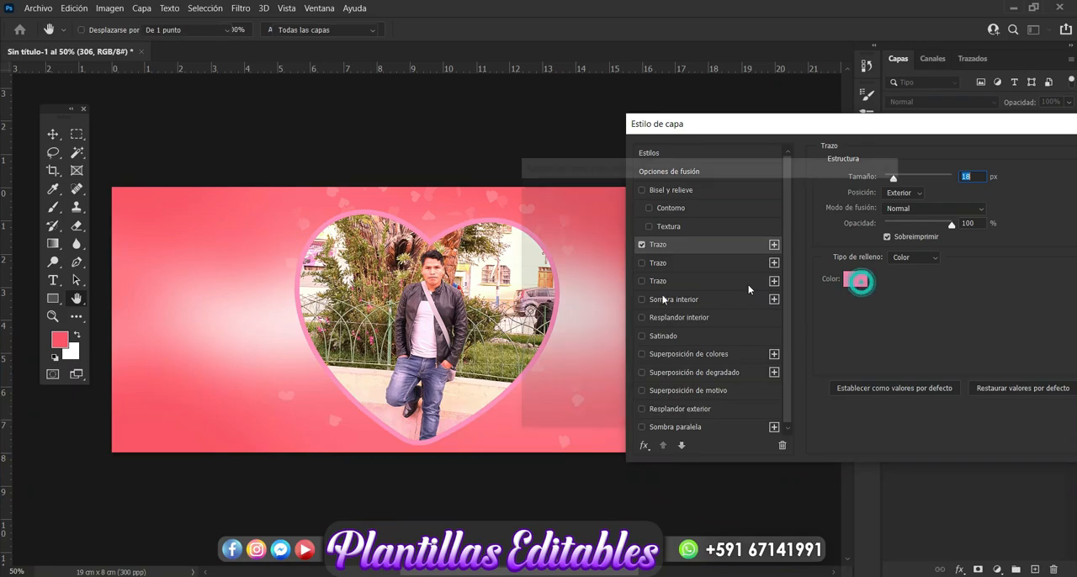
click(173, 426)
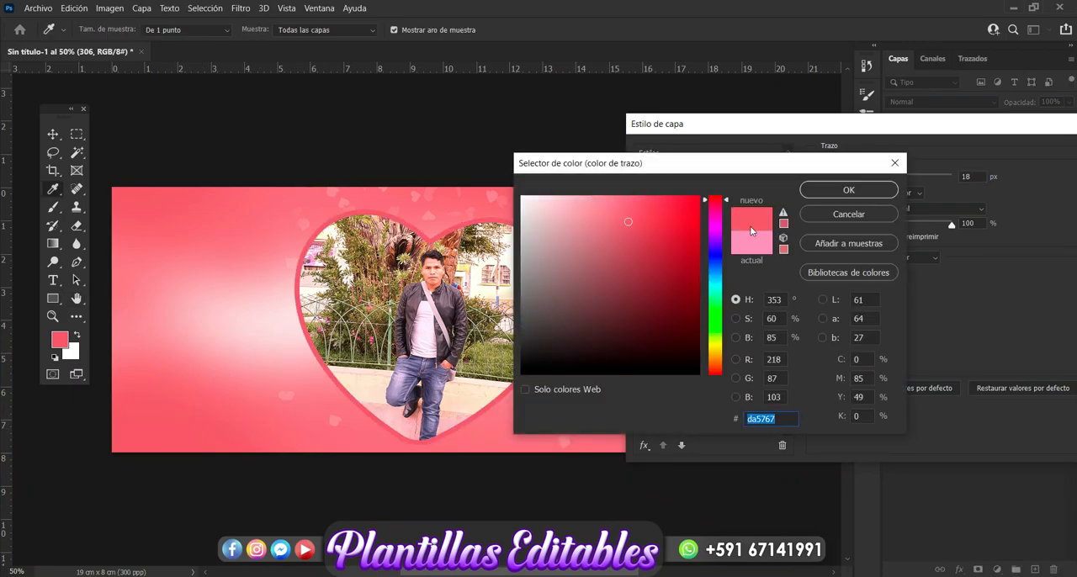
click(827, 190)
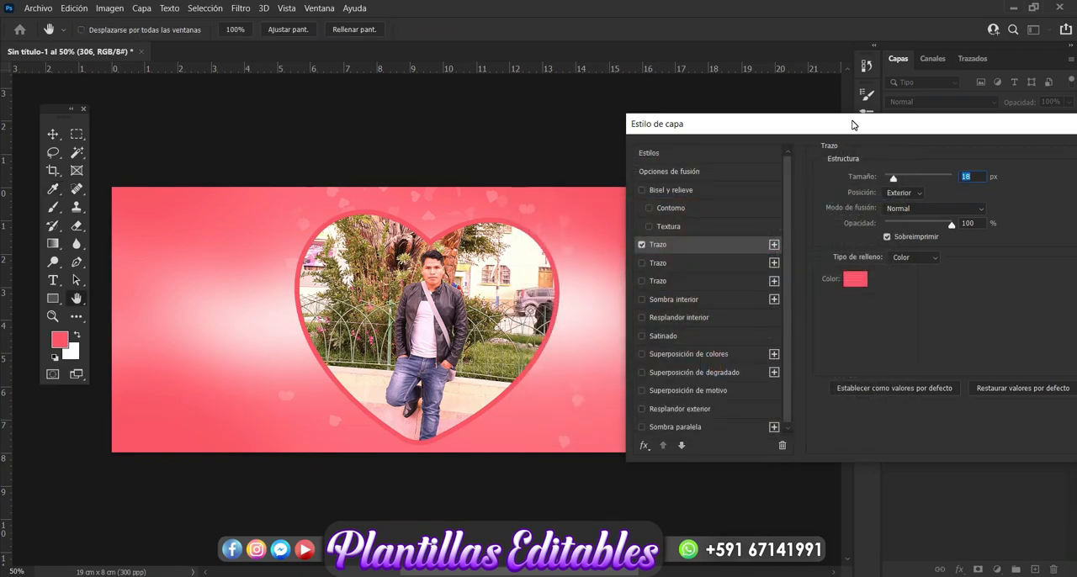
drag(852, 125, 853, 100)
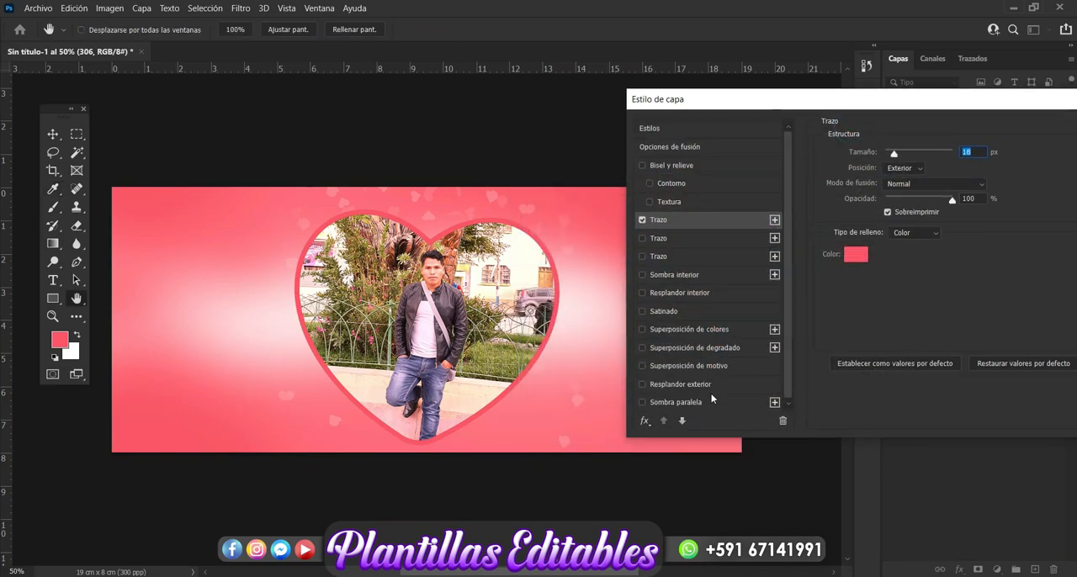
Add a drop shadow to heart layer 306 in a slightly deeper coral than the background, hex d14556
click(709, 401)
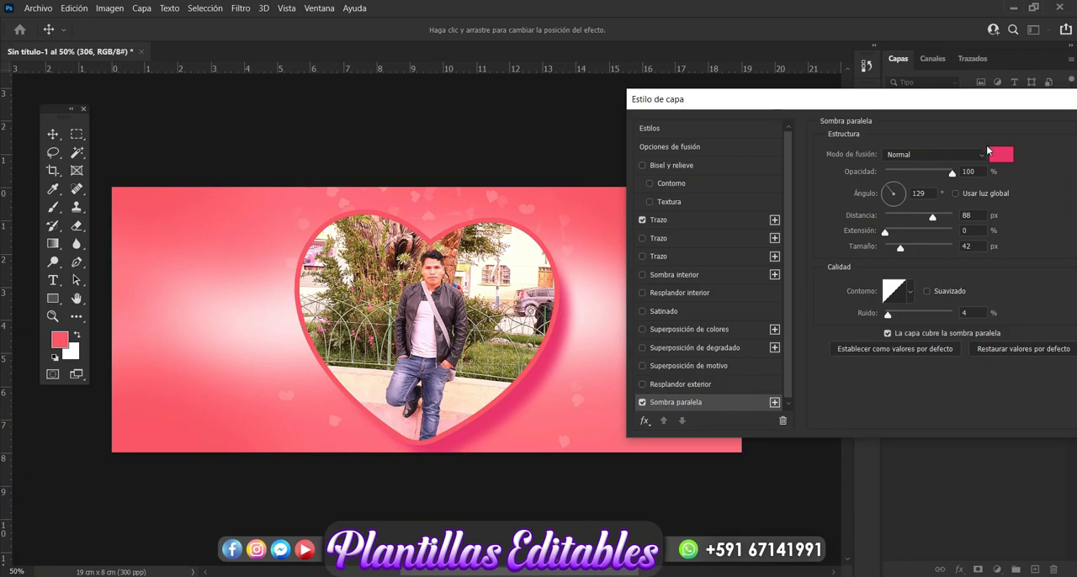
click(999, 156)
click(150, 419)
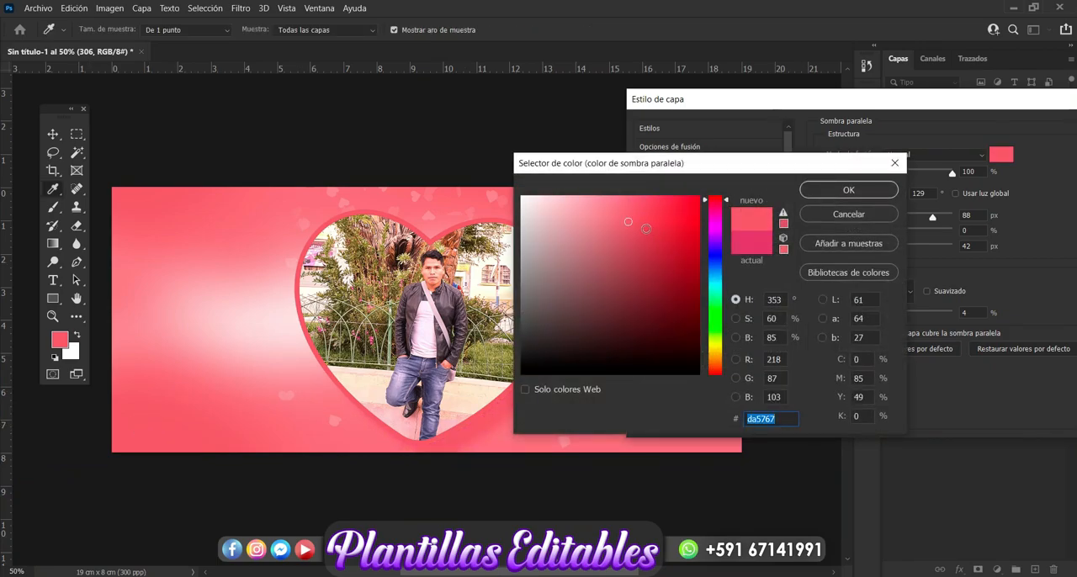
click(642, 228)
drag(717, 170, 815, 161)
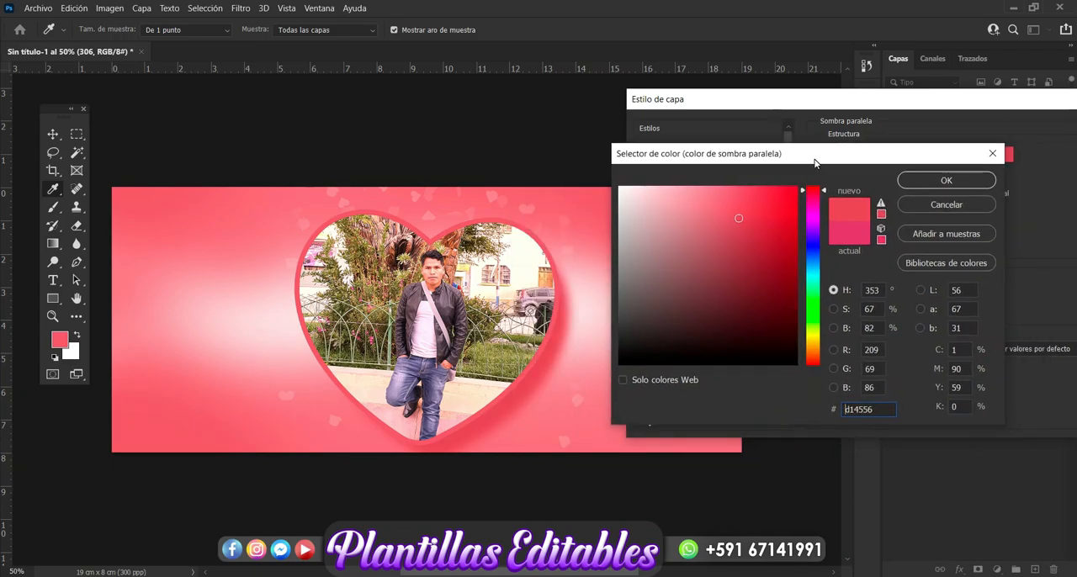
click(941, 181)
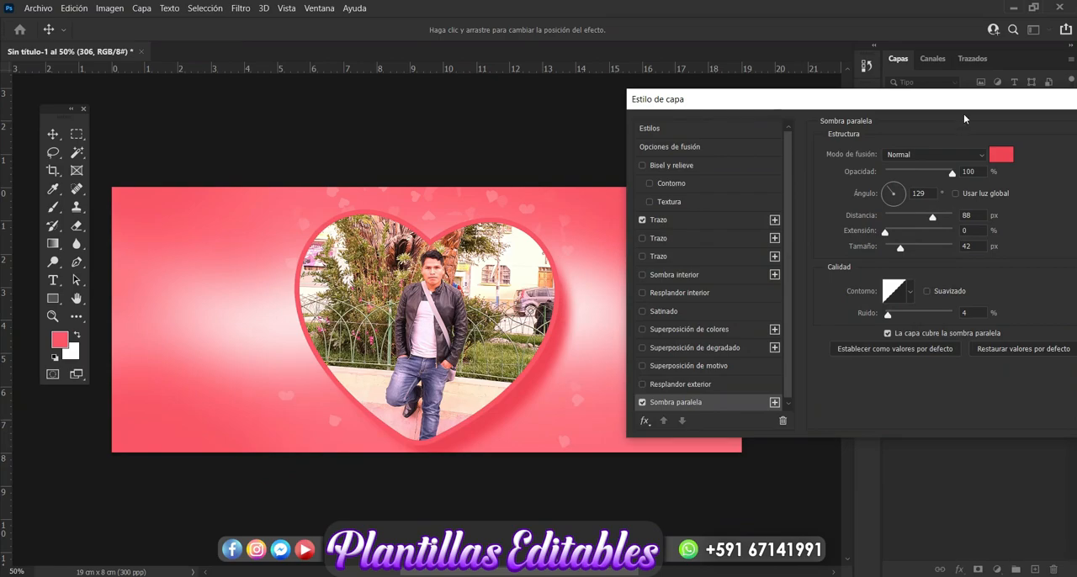
drag(964, 107, 794, 135)
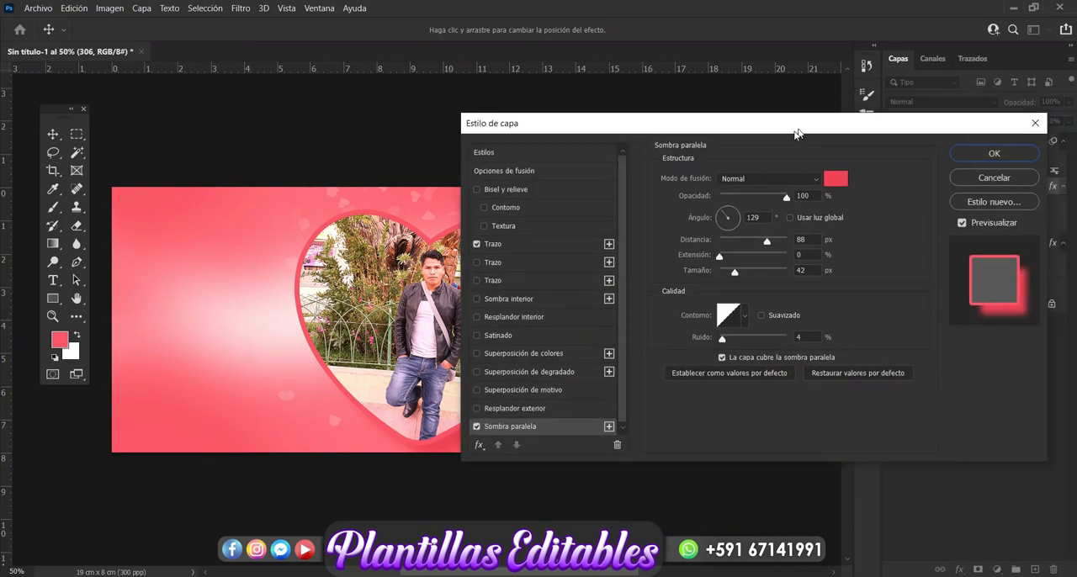
click(958, 159)
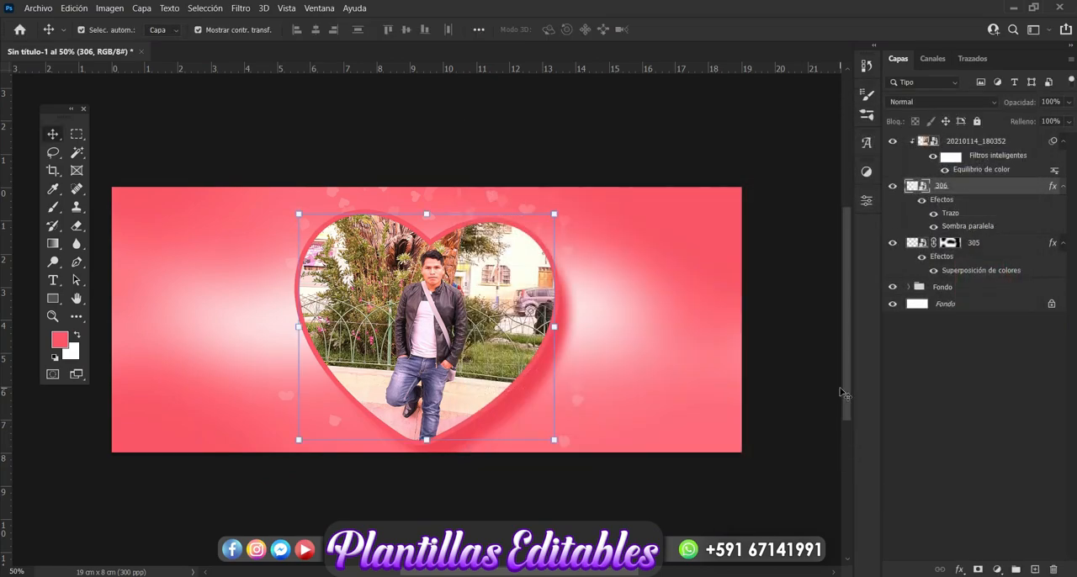
click(943, 421)
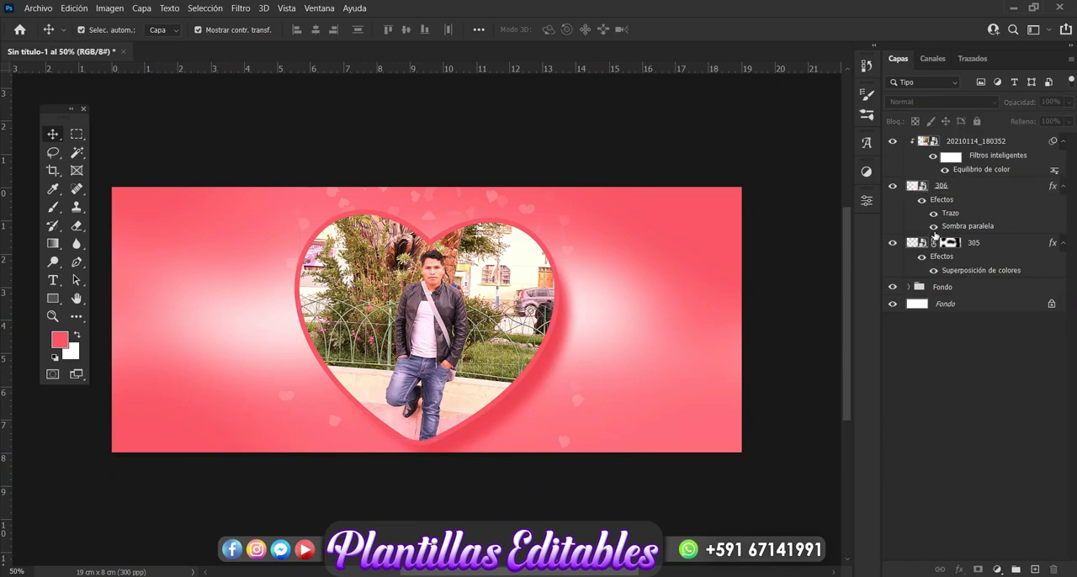
Group photo layer 20210114_180352 with heart layer 306 and name the group Foto
click(959, 147)
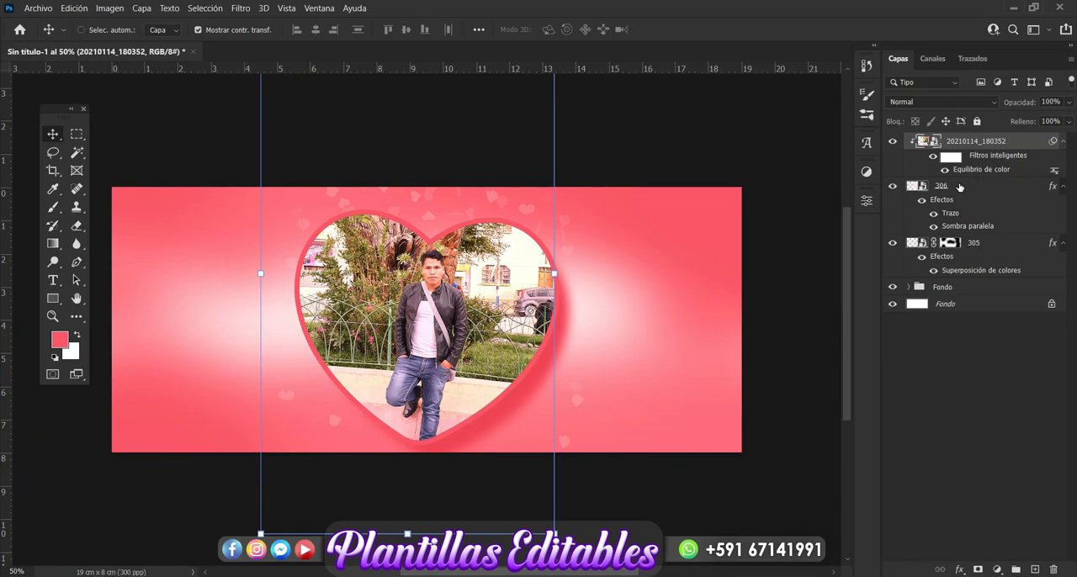
click(953, 192)
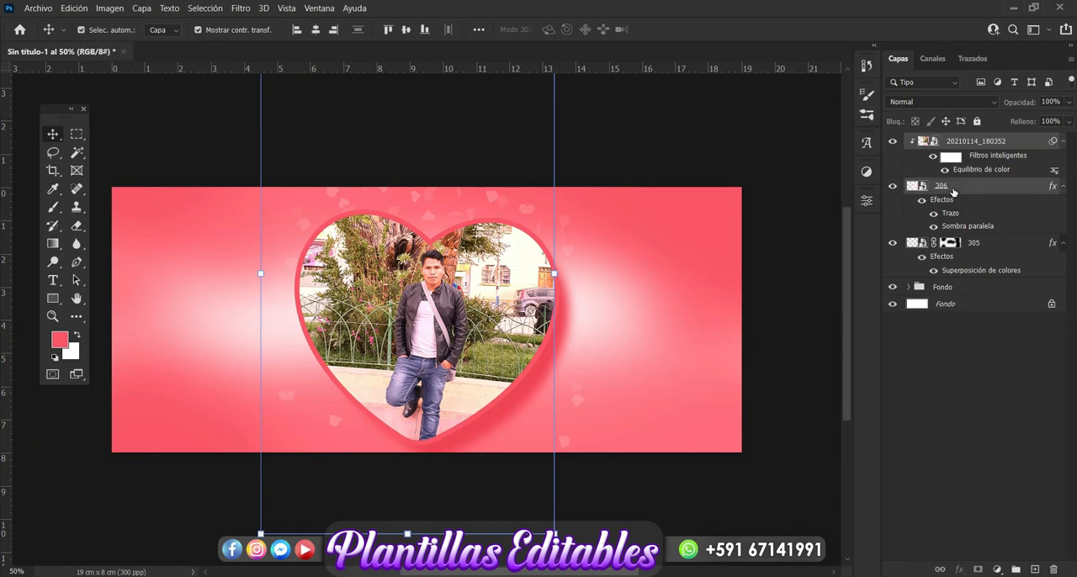
key(ctrl+g)
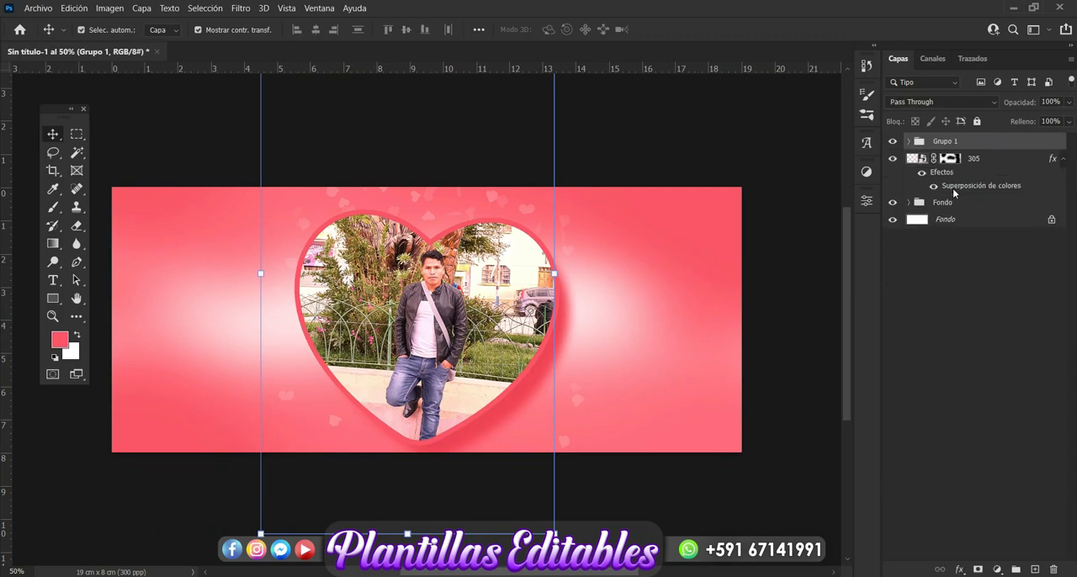
double_click(953, 146)
key(BackSpace)
text(FOt)
key(Return)
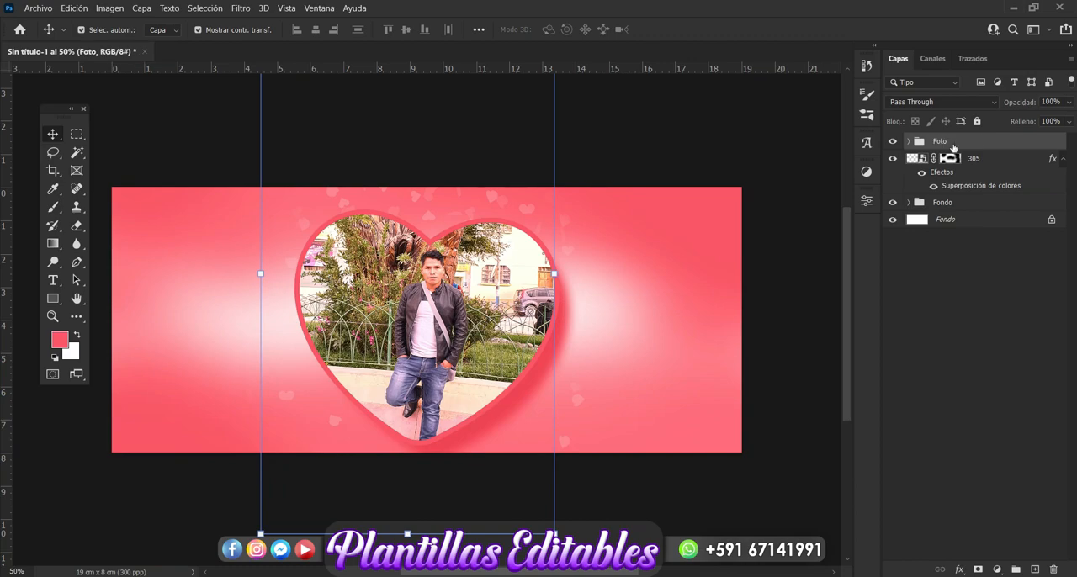
Above the Fondo group, start a coral Pen tool shape with three rays fanning from the heart's centre past its upper-right edge
click(937, 203)
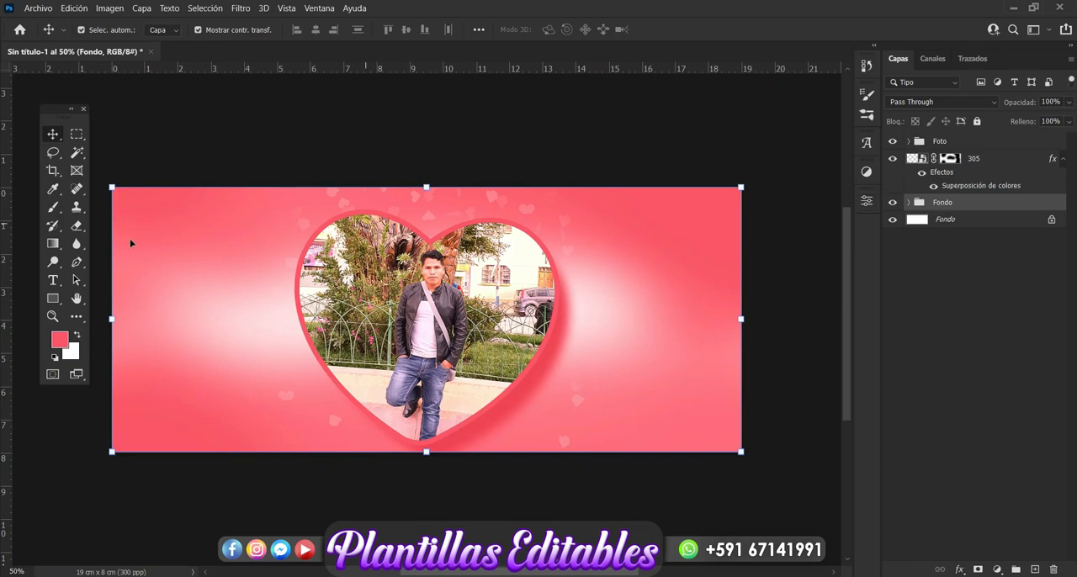
click(77, 261)
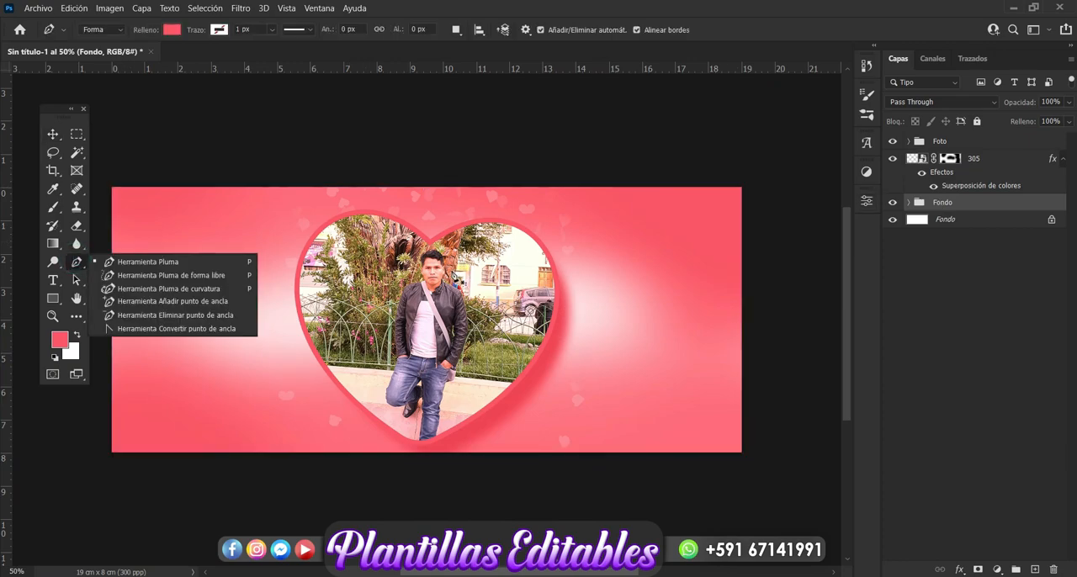
click(452, 272)
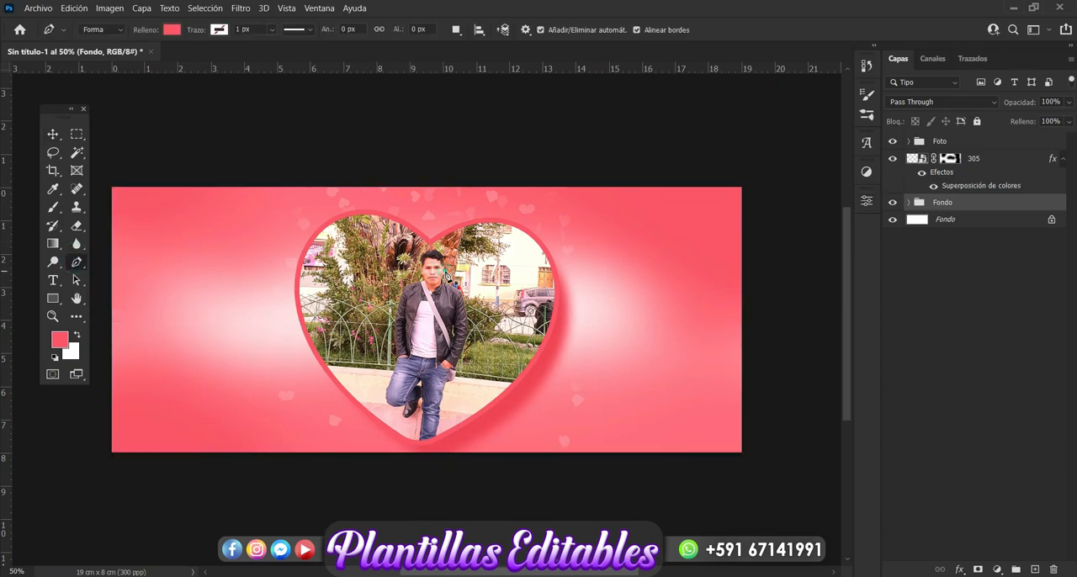
click(599, 214)
click(630, 204)
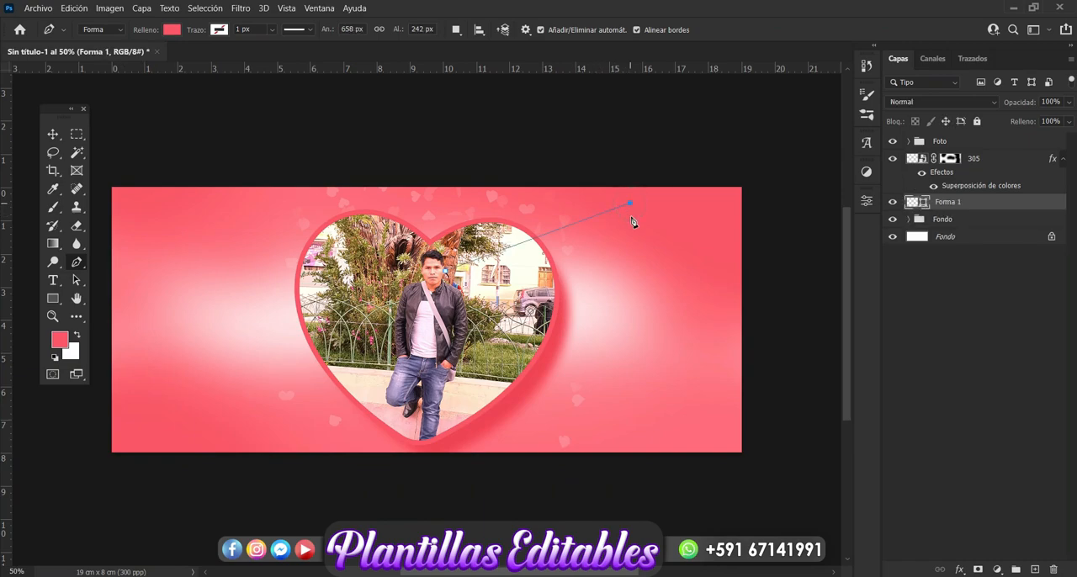
click(631, 219)
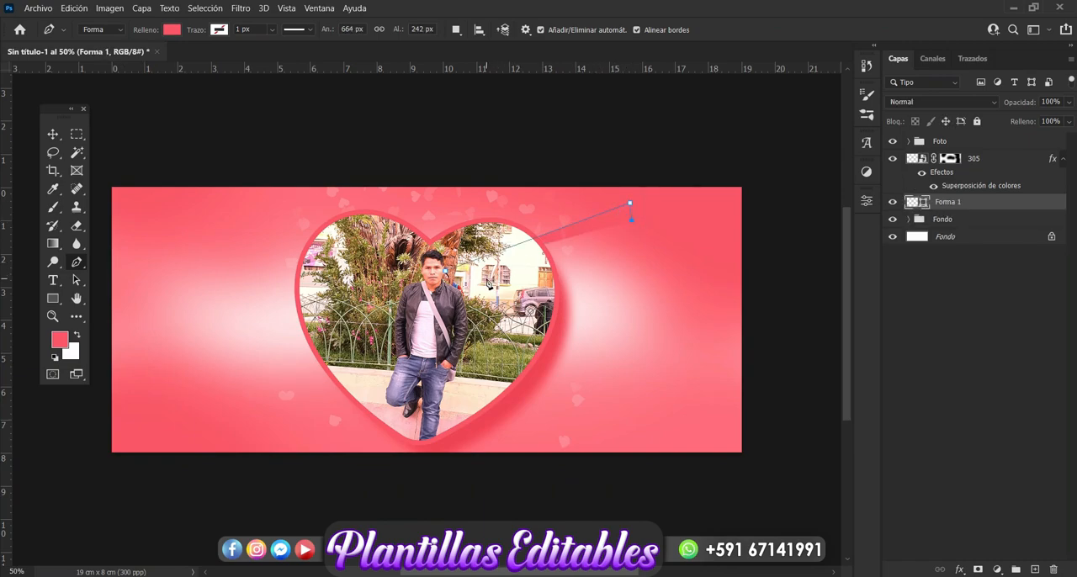
click(461, 283)
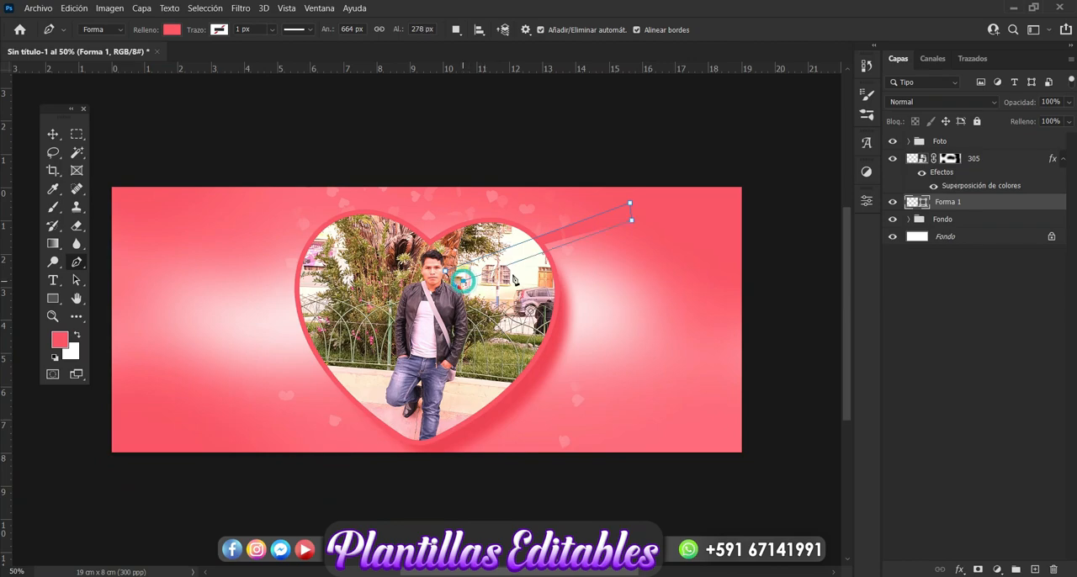
click(663, 249)
click(665, 272)
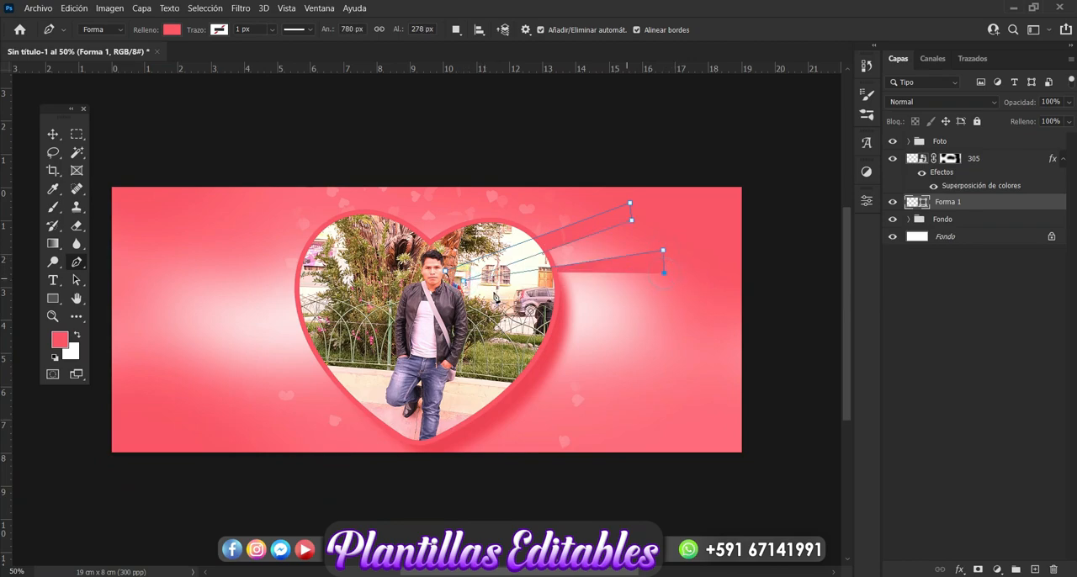
click(465, 294)
click(637, 291)
click(637, 315)
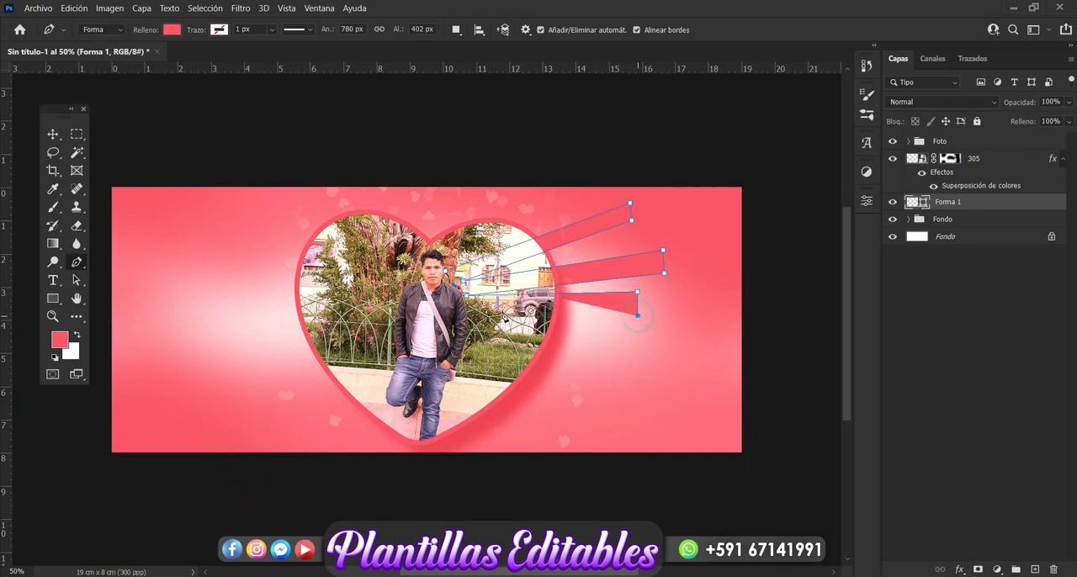
click(476, 313)
Extend the ray shape with three more rays fanning past the heart's lower-right edge and close the path at its starting point
click(673, 362)
click(668, 383)
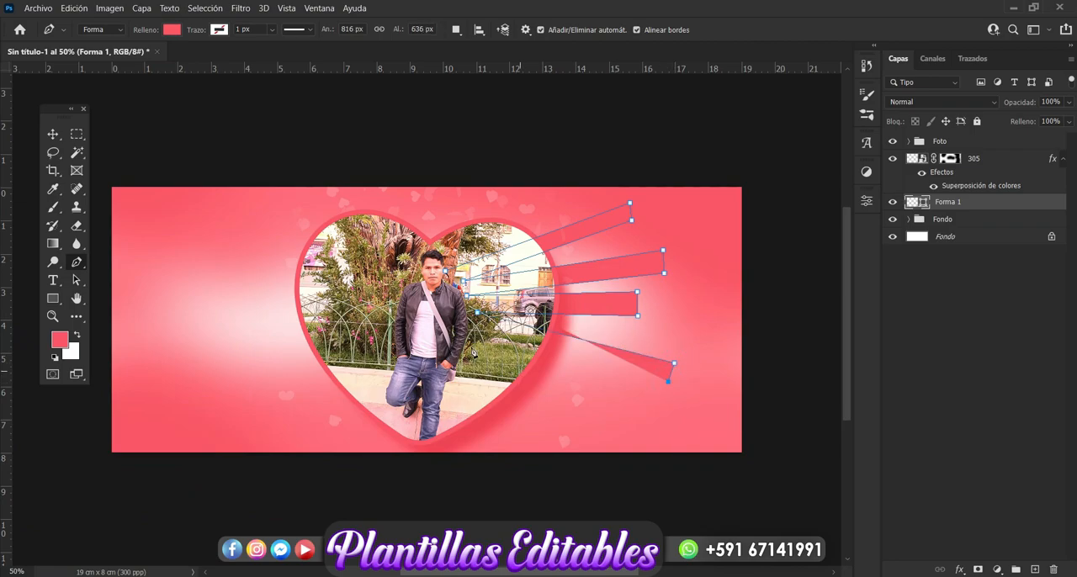
click(468, 336)
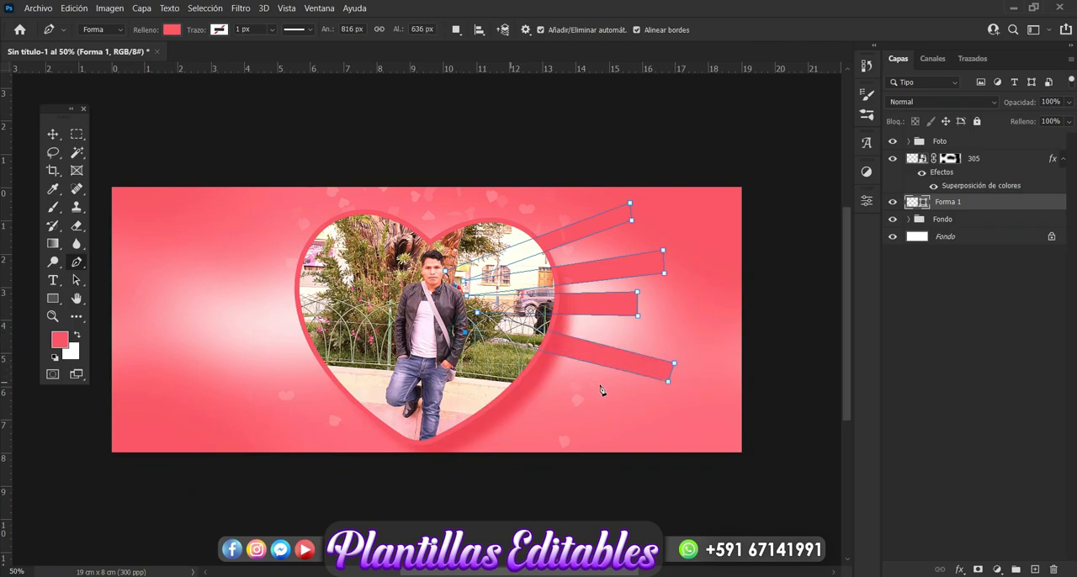
click(612, 388)
click(601, 409)
click(473, 351)
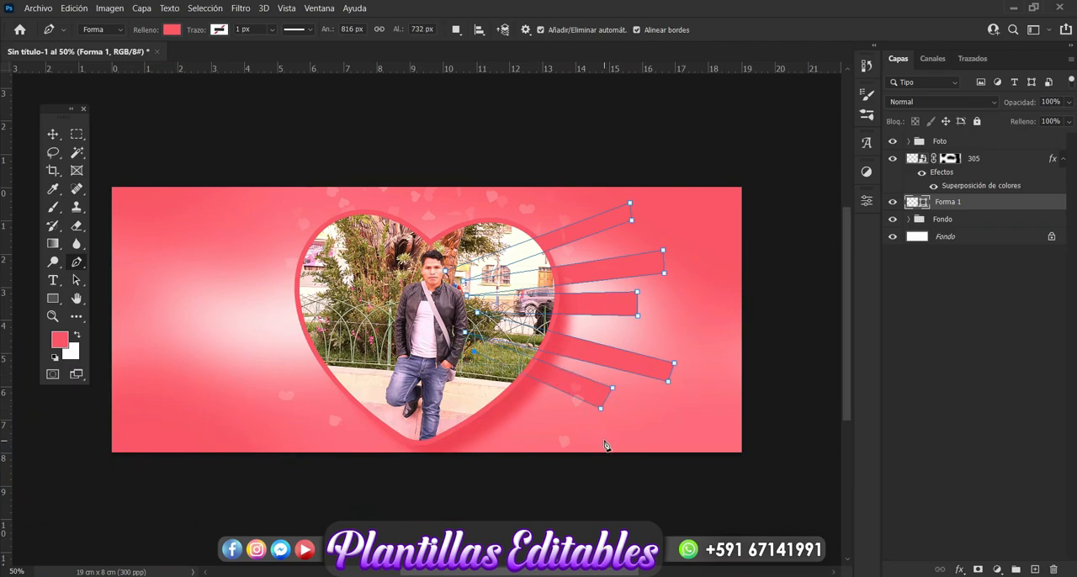
click(604, 442)
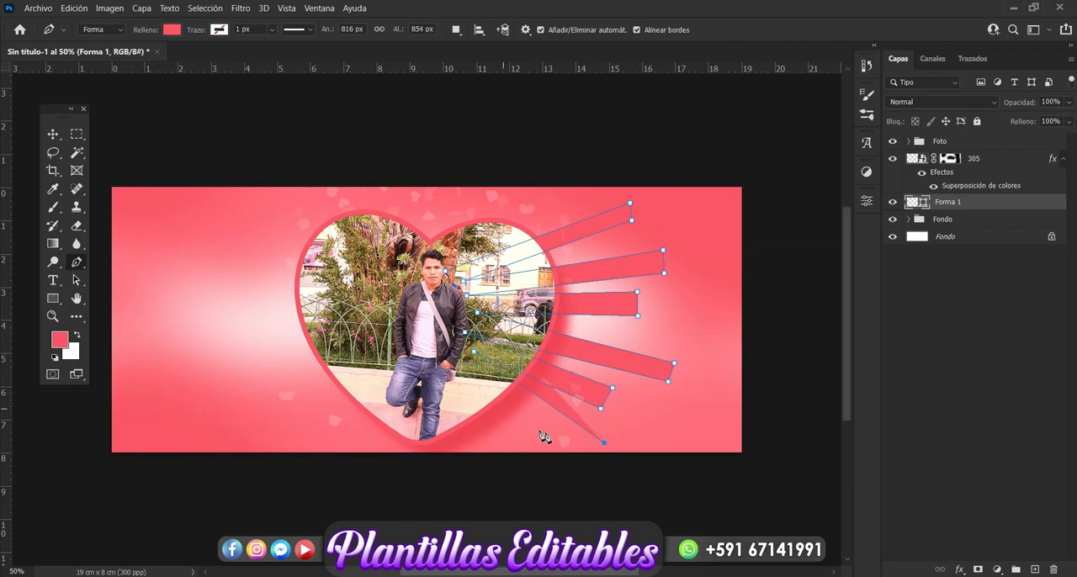
click(586, 457)
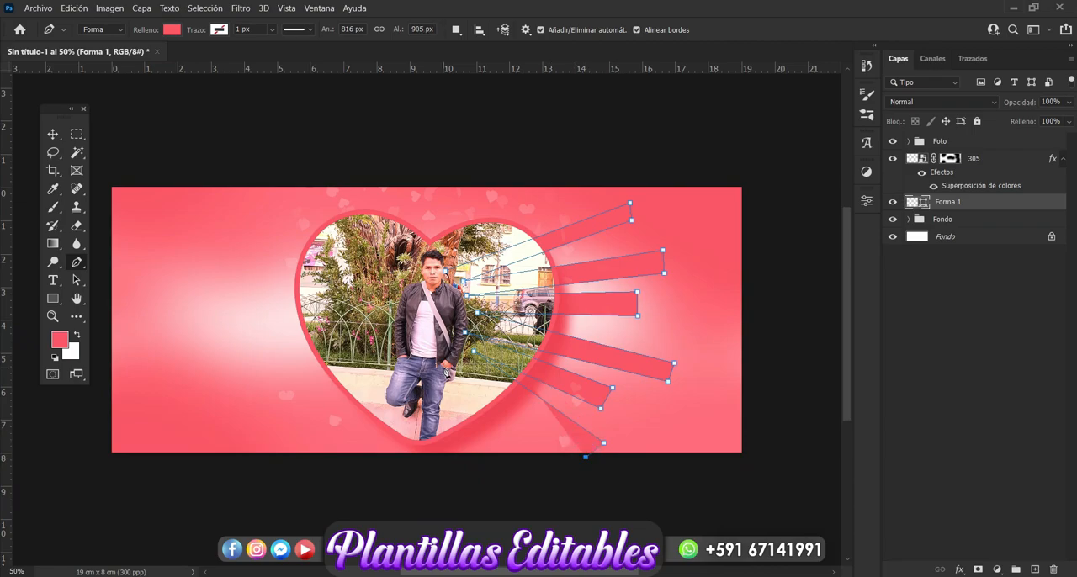
click(434, 365)
click(446, 272)
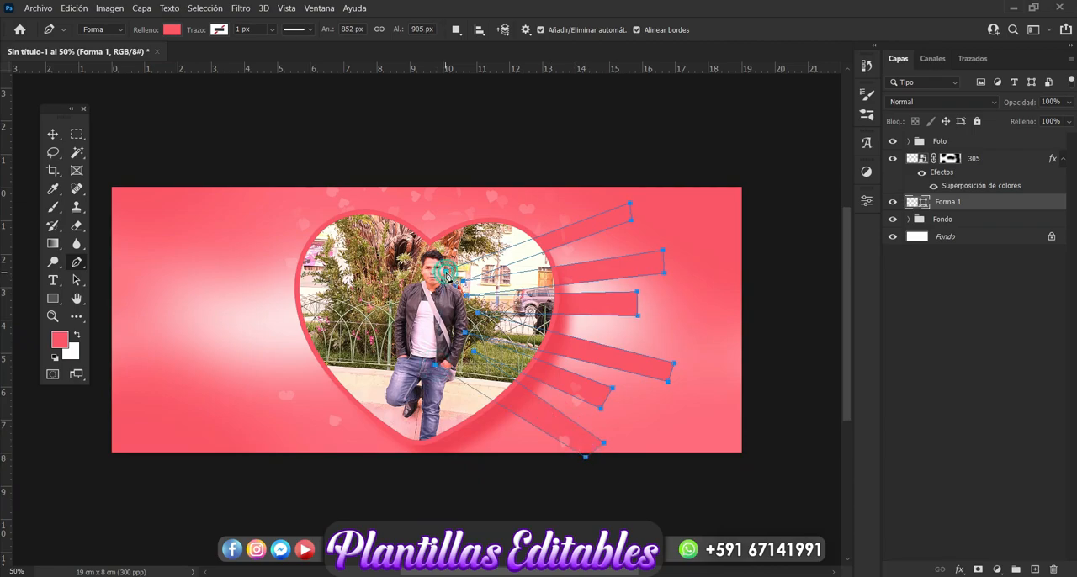
Convert the ray shape to a smart object and apply a Gaussian blur with a 49.8-pixel radius
click(52, 135)
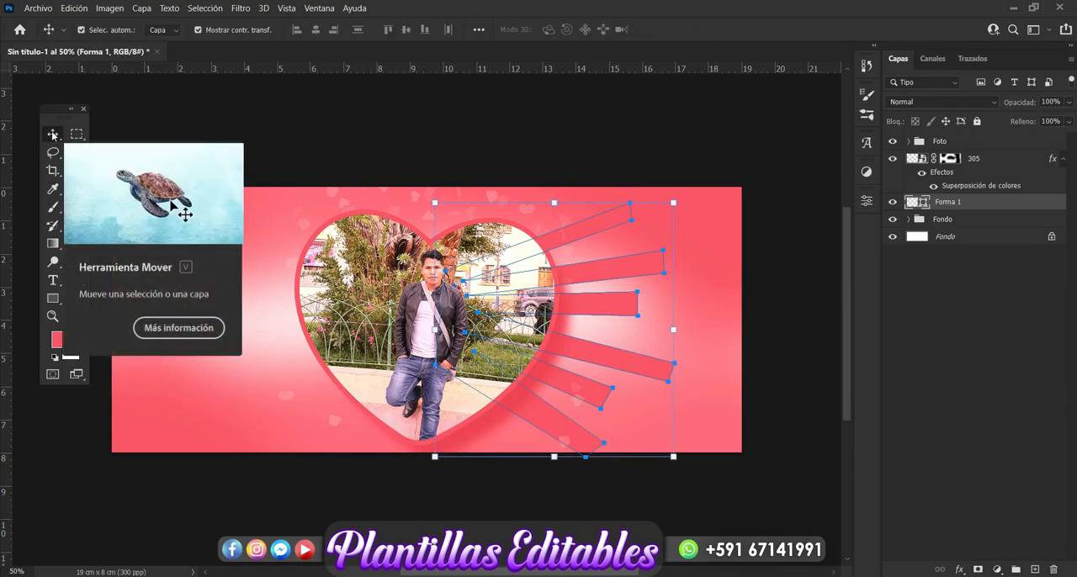
click(243, 10)
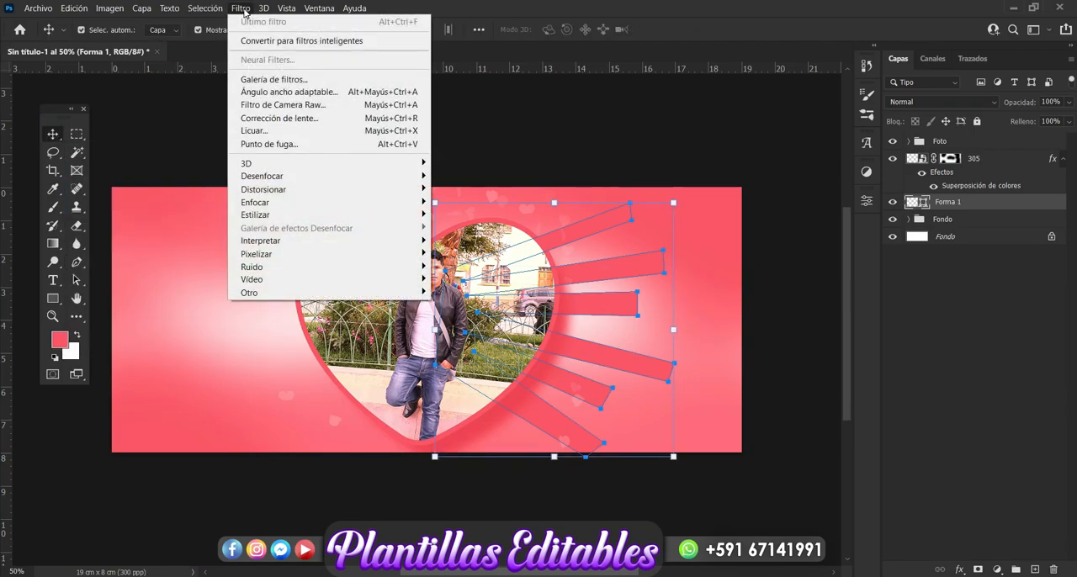
mouse_move(397, 176)
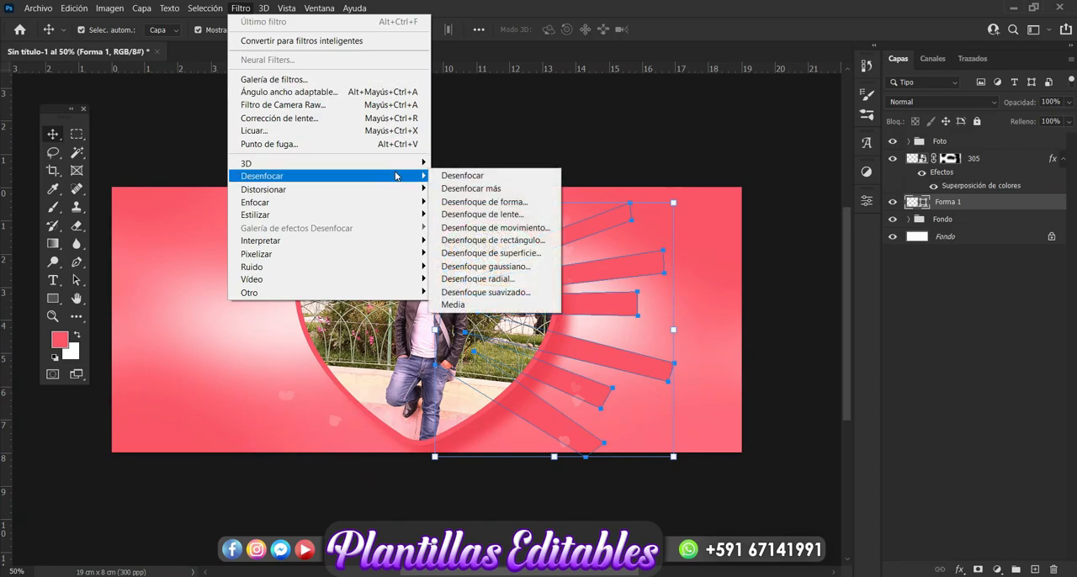
click(529, 267)
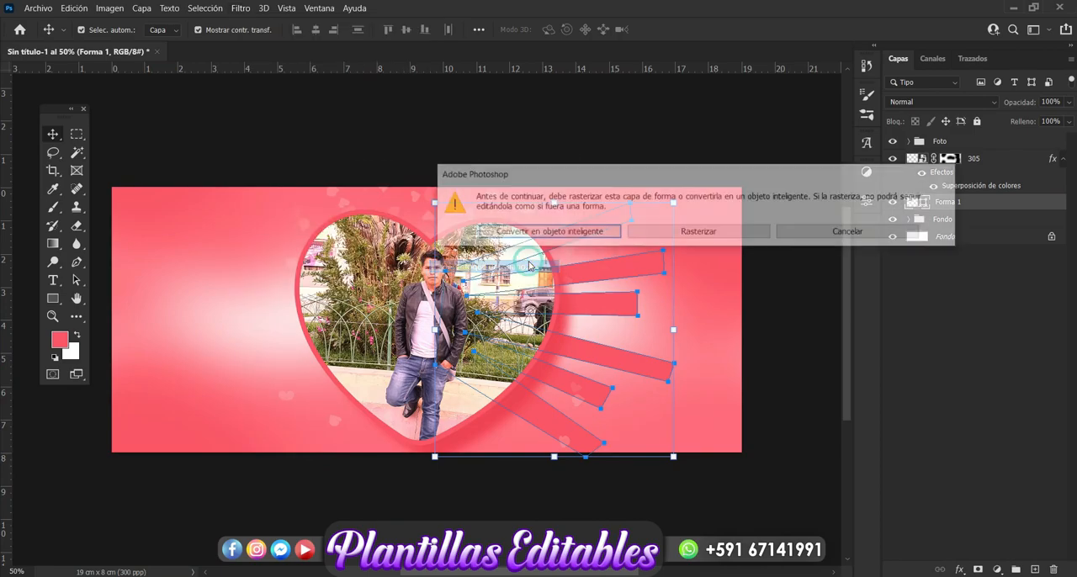
click(568, 233)
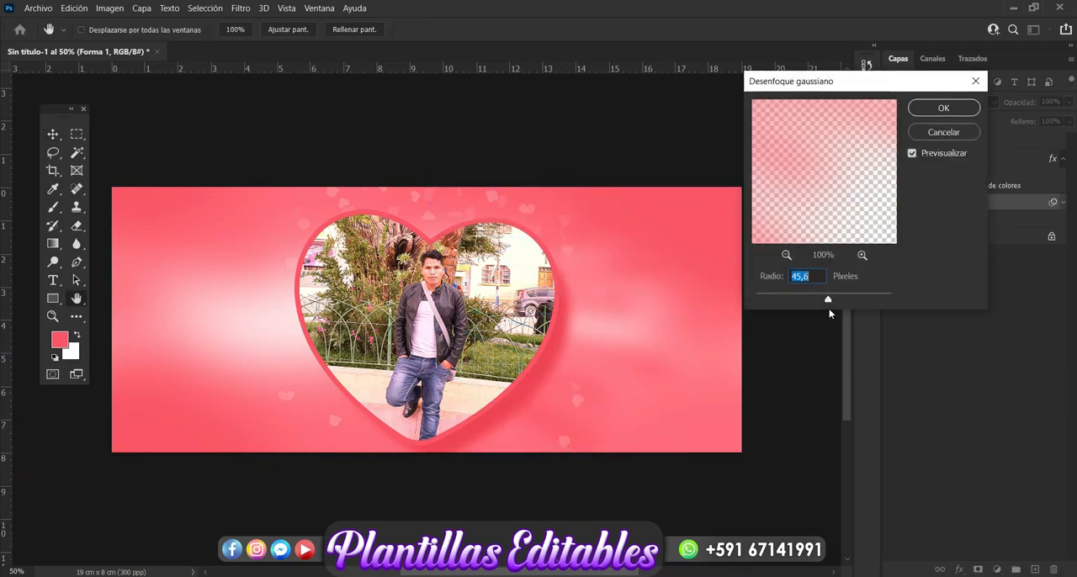
drag(827, 299, 806, 302)
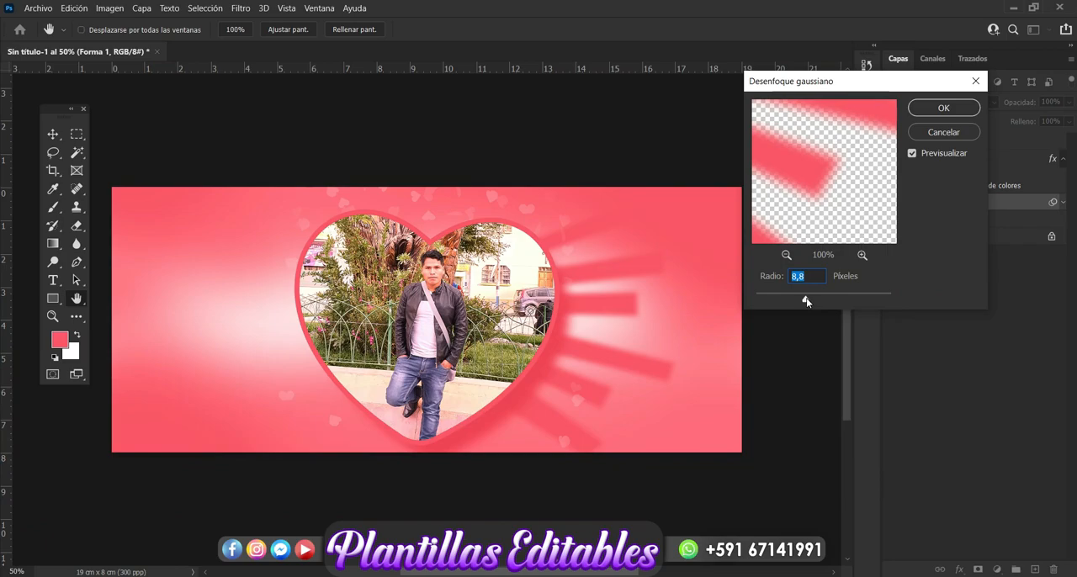
drag(806, 302, 809, 301)
drag(820, 303, 831, 303)
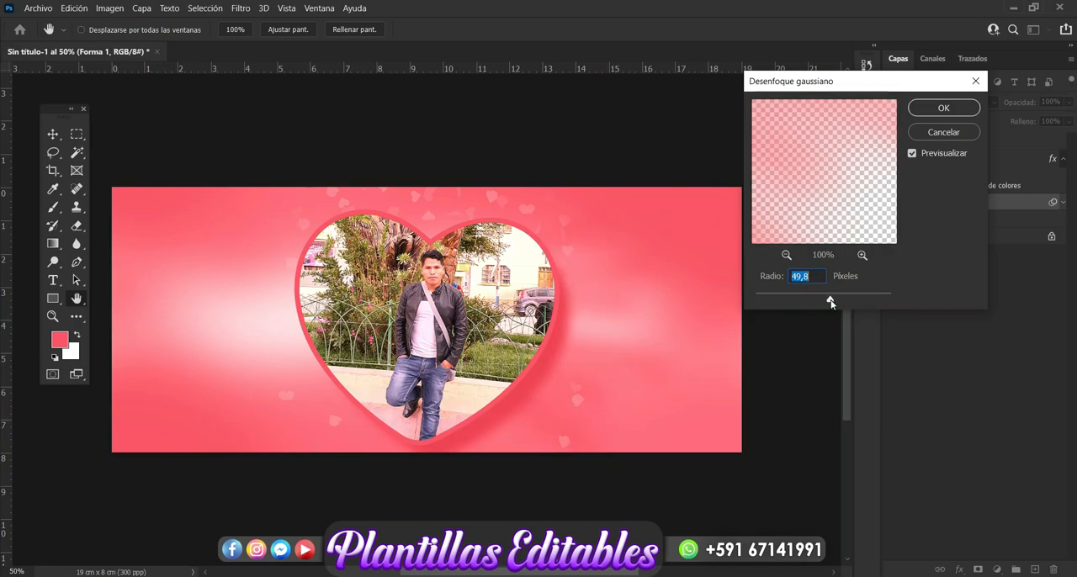
click(938, 109)
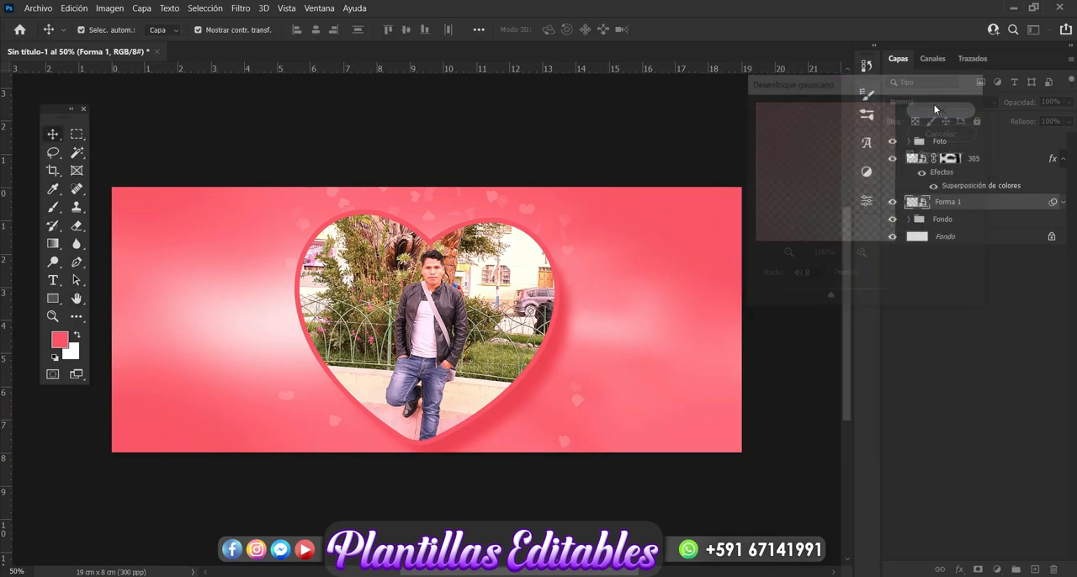
Add a Color Overlay in peach fadcc1 at 70% opacity to the blurred ray layer Forma 1
click(959, 569)
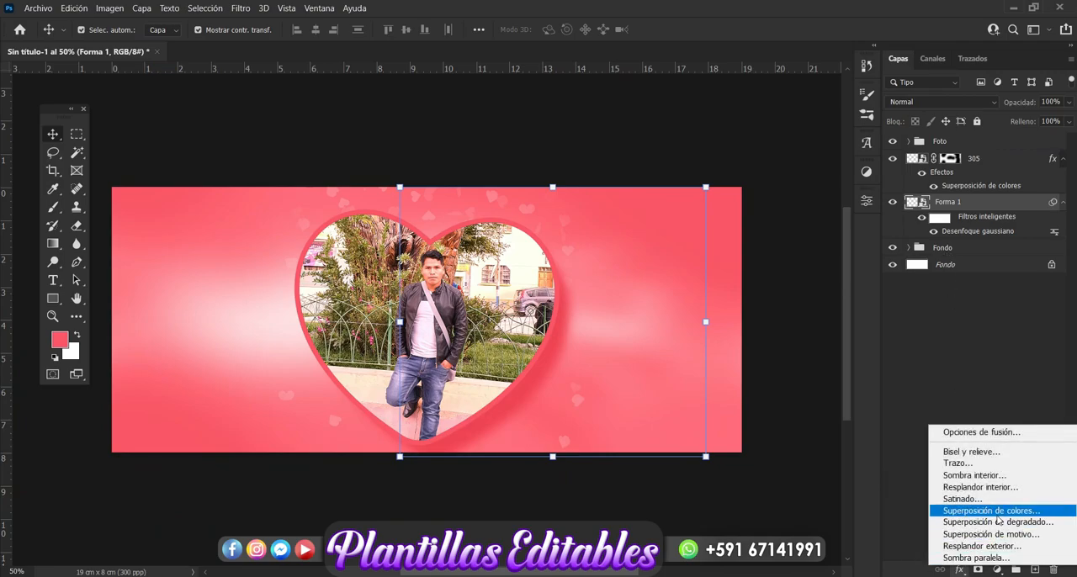
click(996, 510)
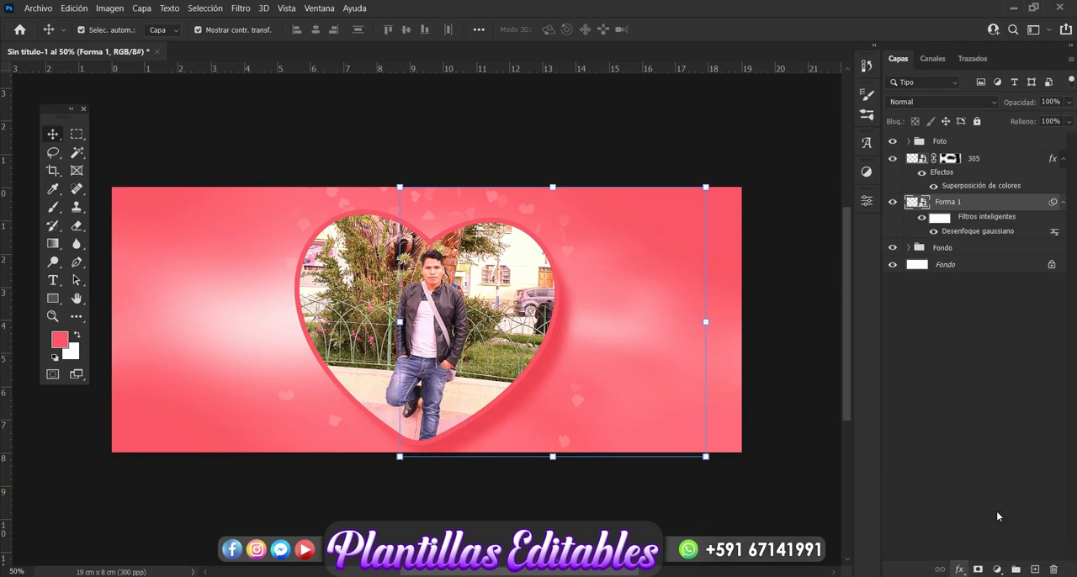
drag(724, 135, 920, 73)
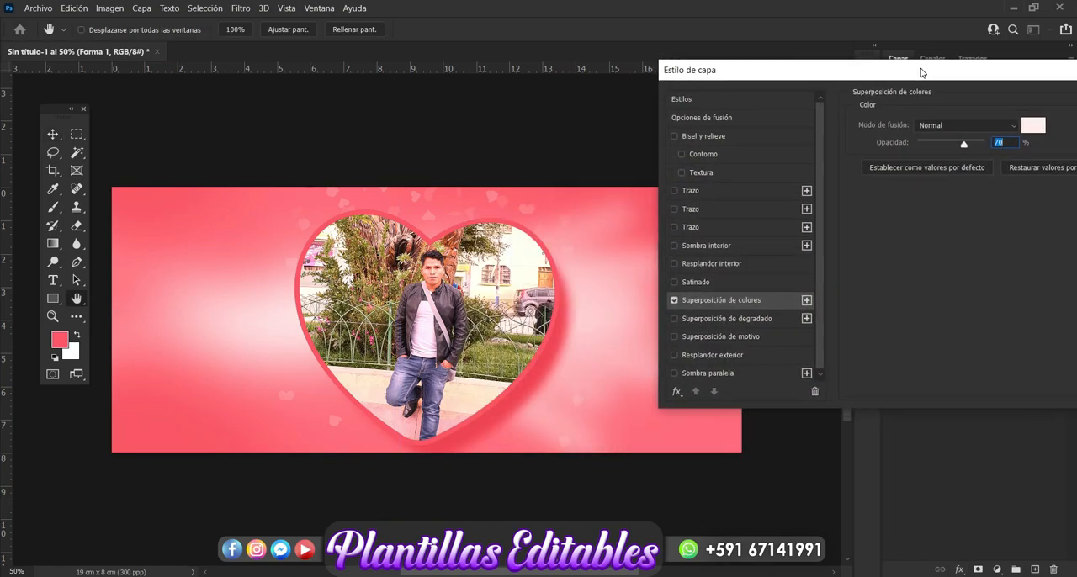
click(1033, 131)
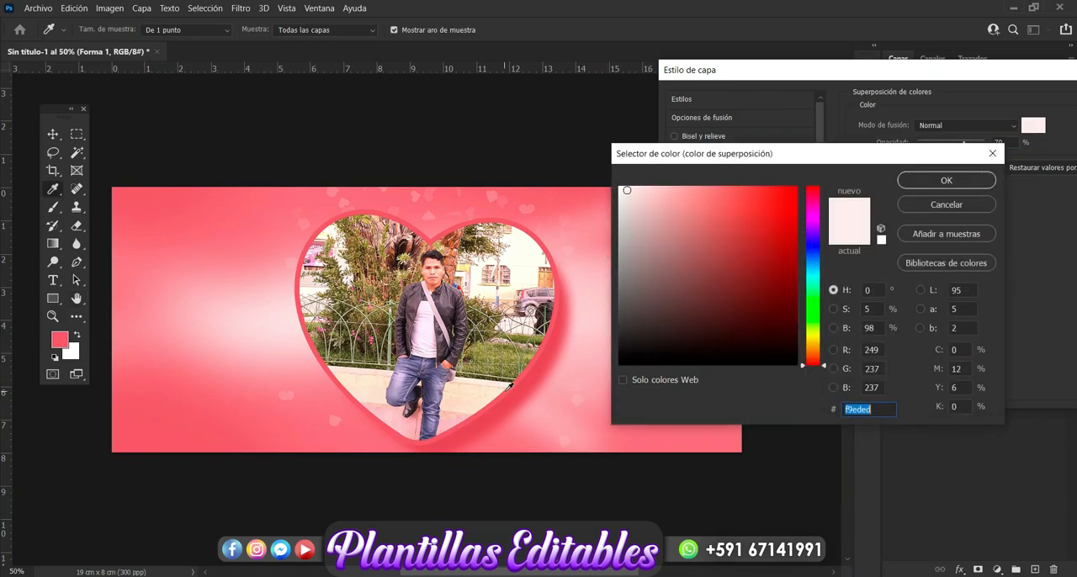
click(286, 427)
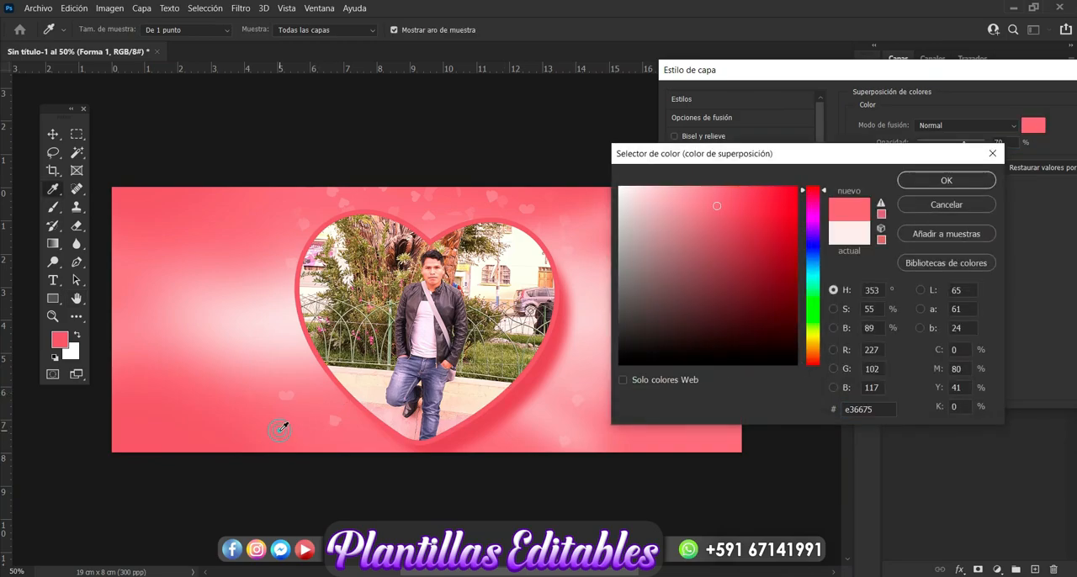
click(813, 341)
drag(677, 192, 655, 190)
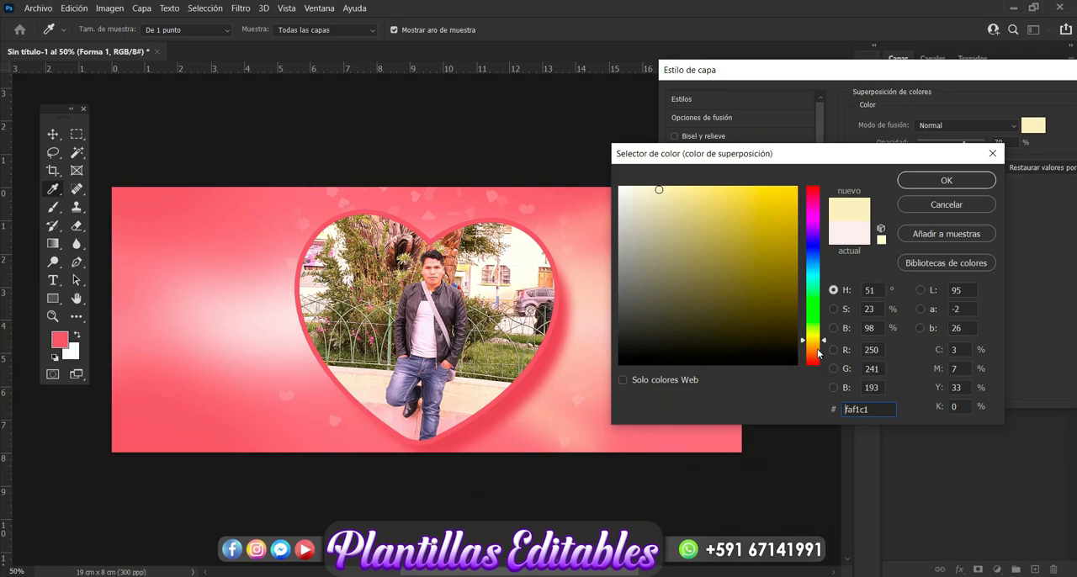
click(817, 349)
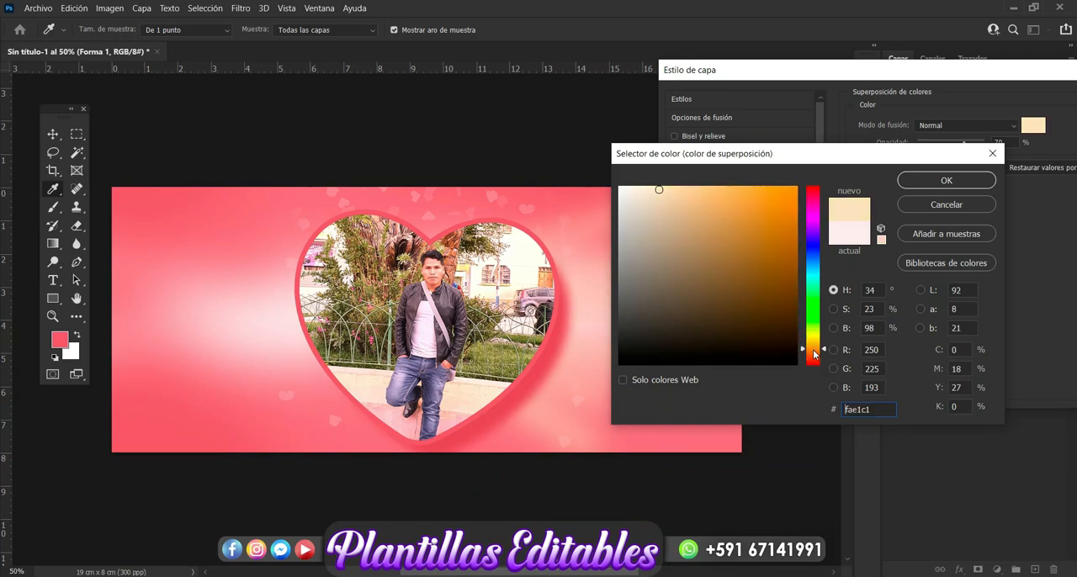
click(814, 354)
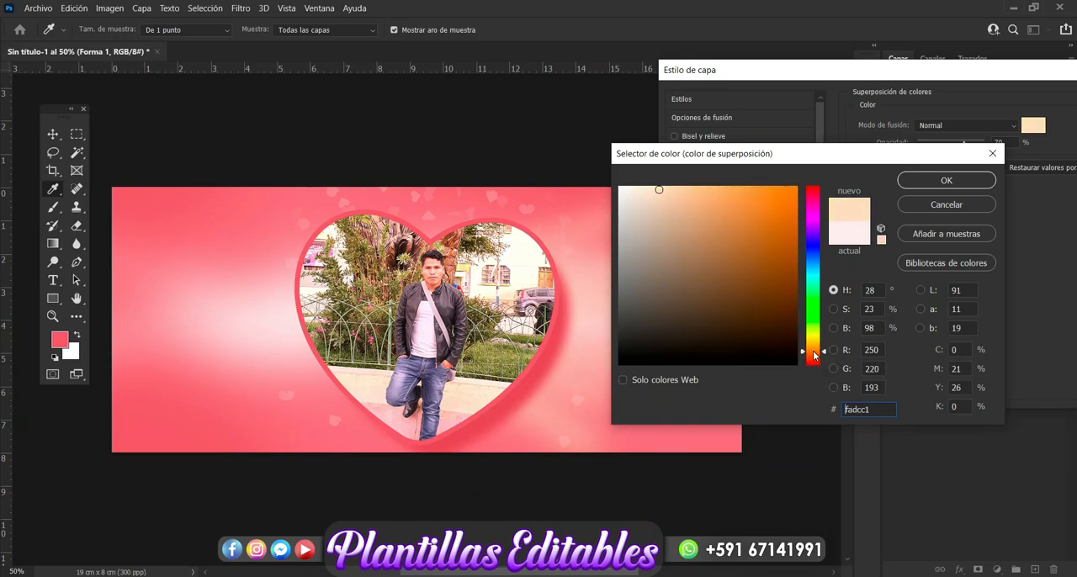
click(941, 178)
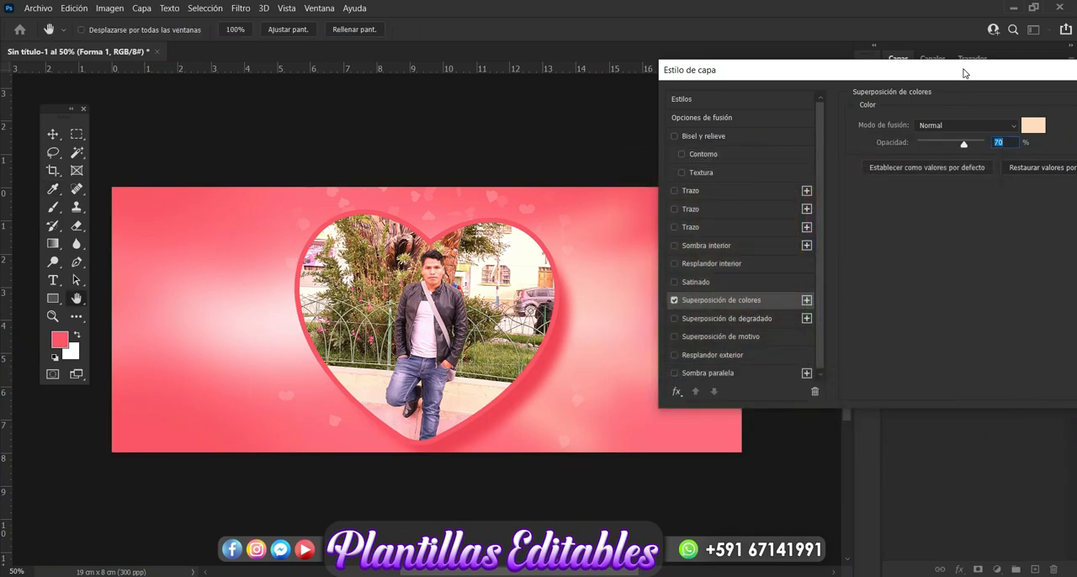
drag(964, 73, 600, 95)
click(817, 123)
key(v)
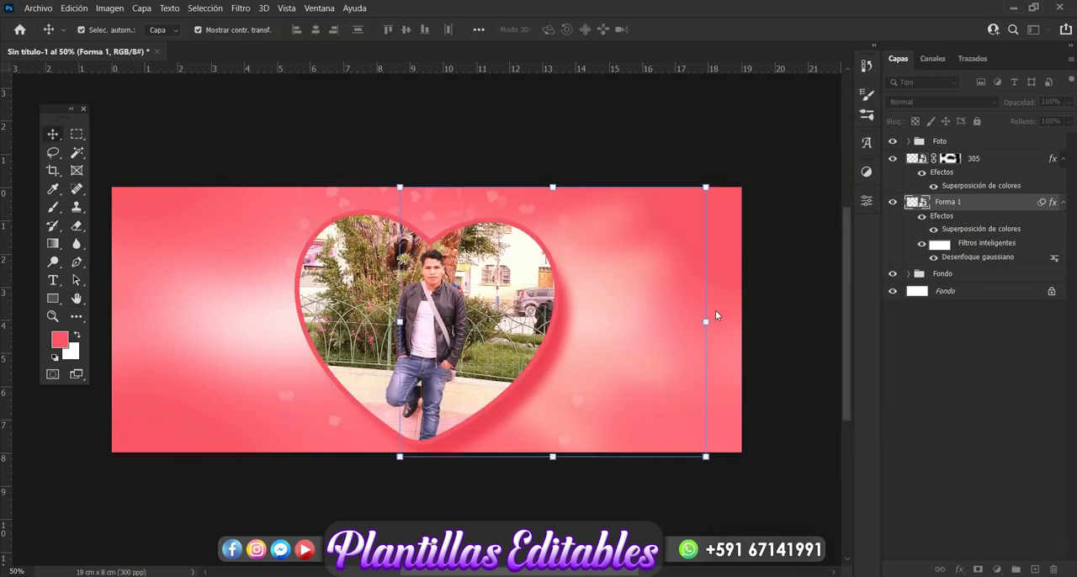
Duplicate the blurred ray layer, flip the copy horizontally and place it on the left side of the heart photo
key(ctrl+j)
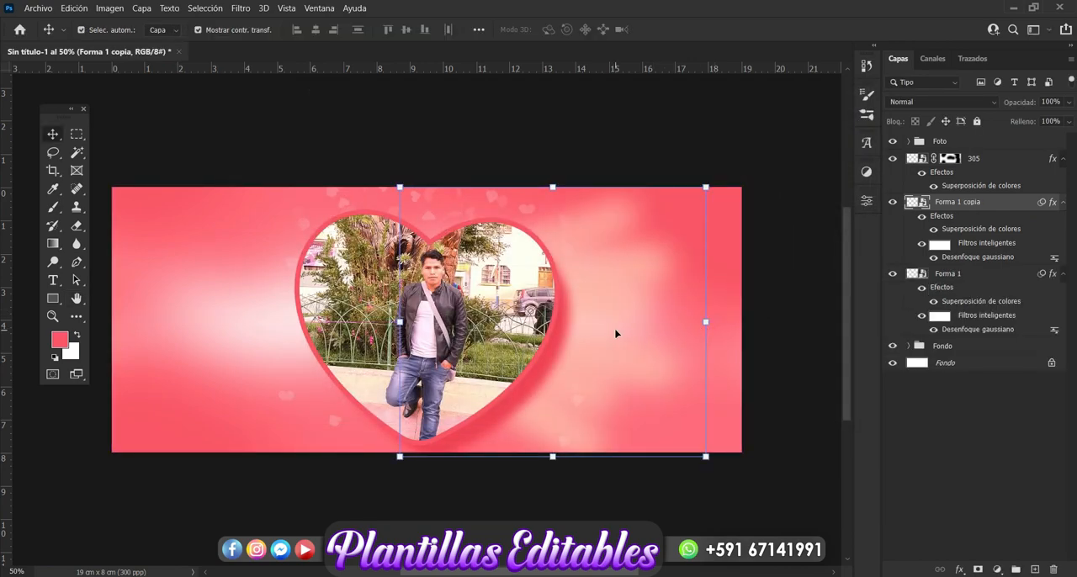
key(ctrl+t)
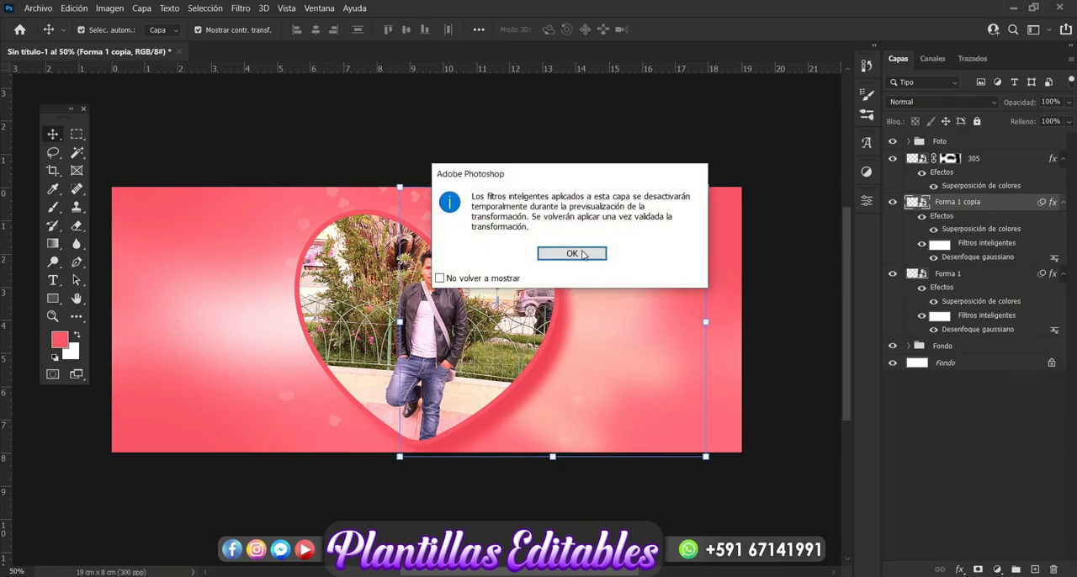
click(581, 252)
right_click(598, 332)
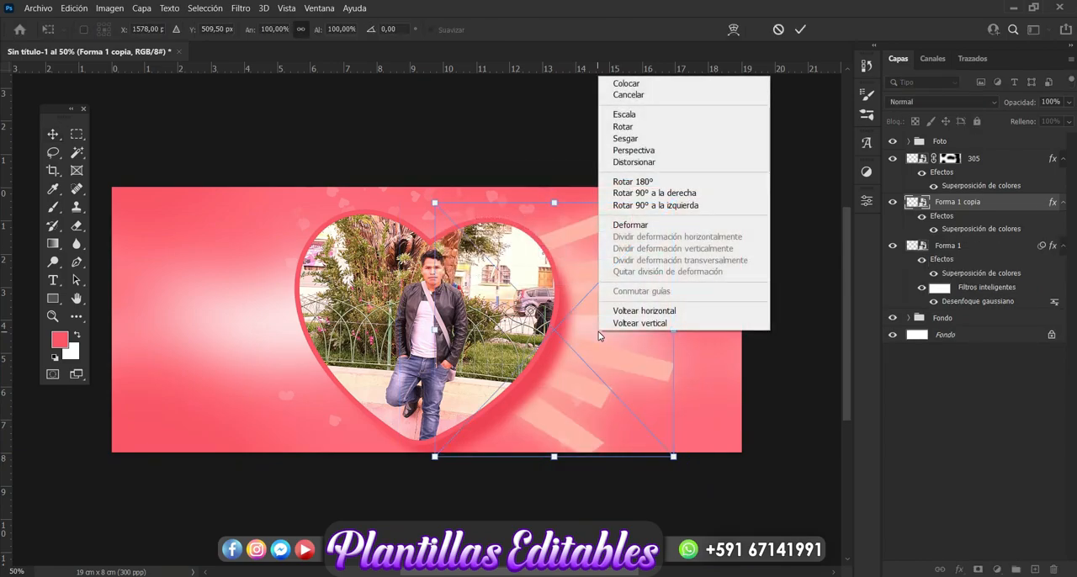
click(649, 310)
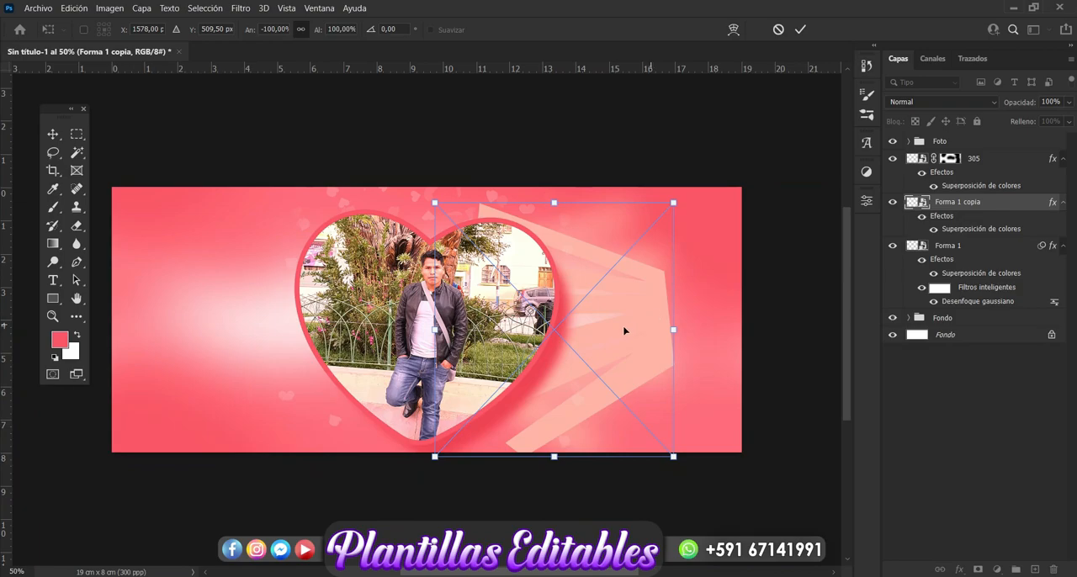
drag(631, 333, 339, 329)
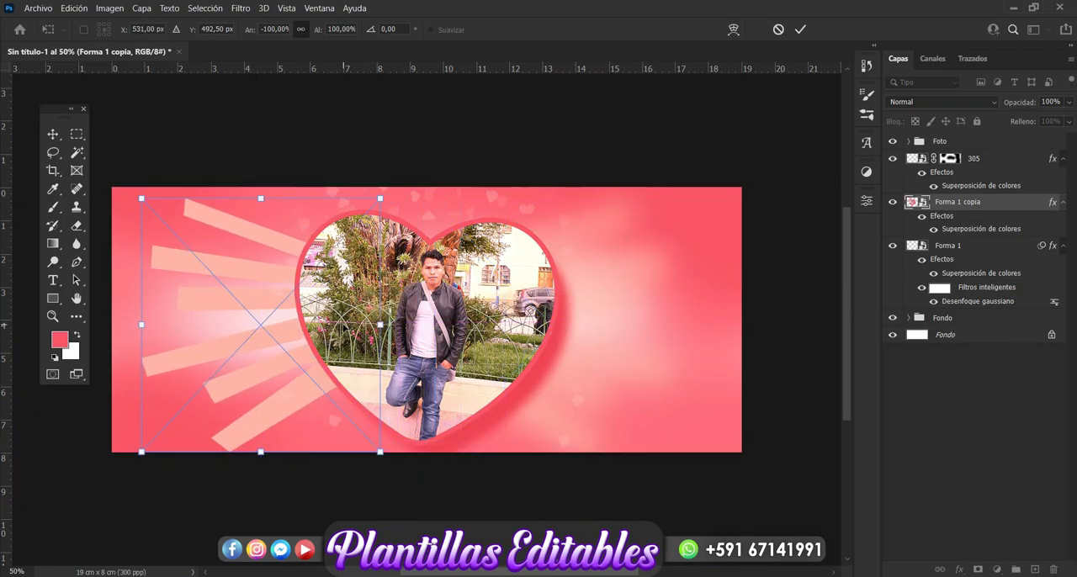
key(Return)
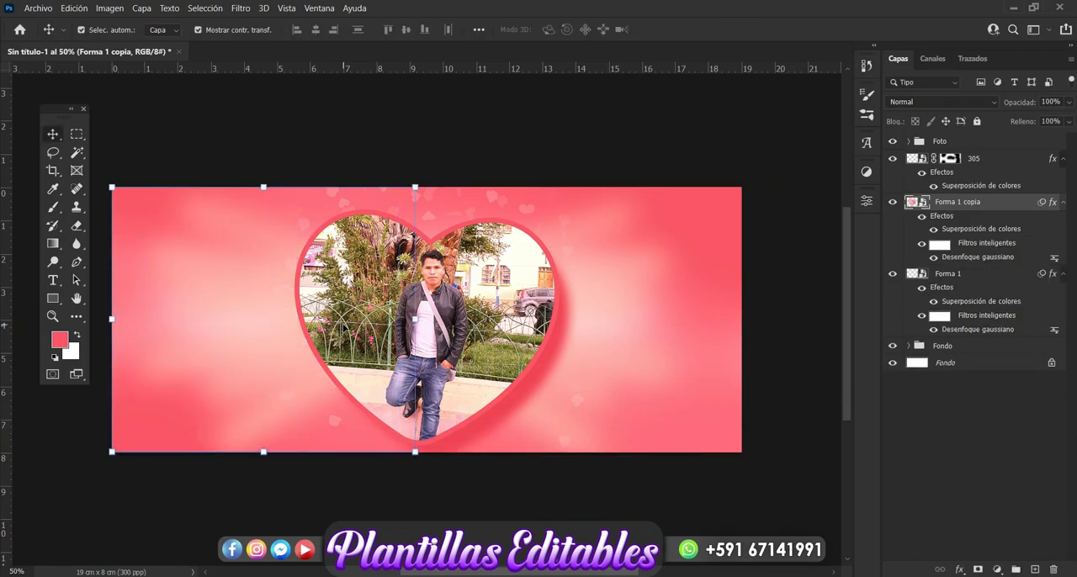
click(951, 469)
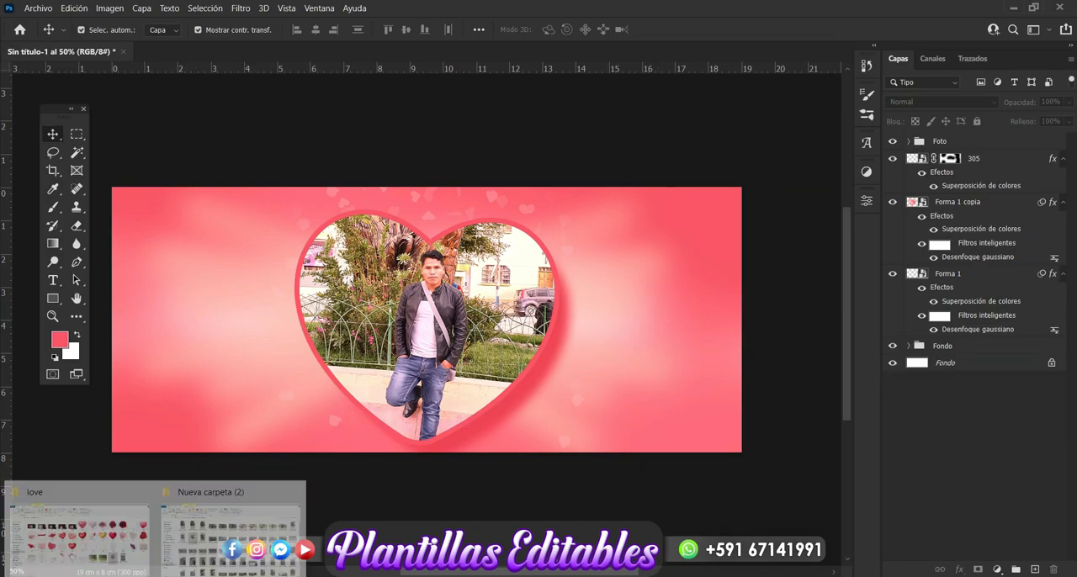
Place the dotted heart image 316 from the love folder, scaled to 3.53%, near the design's lower-left corner
click(118, 542)
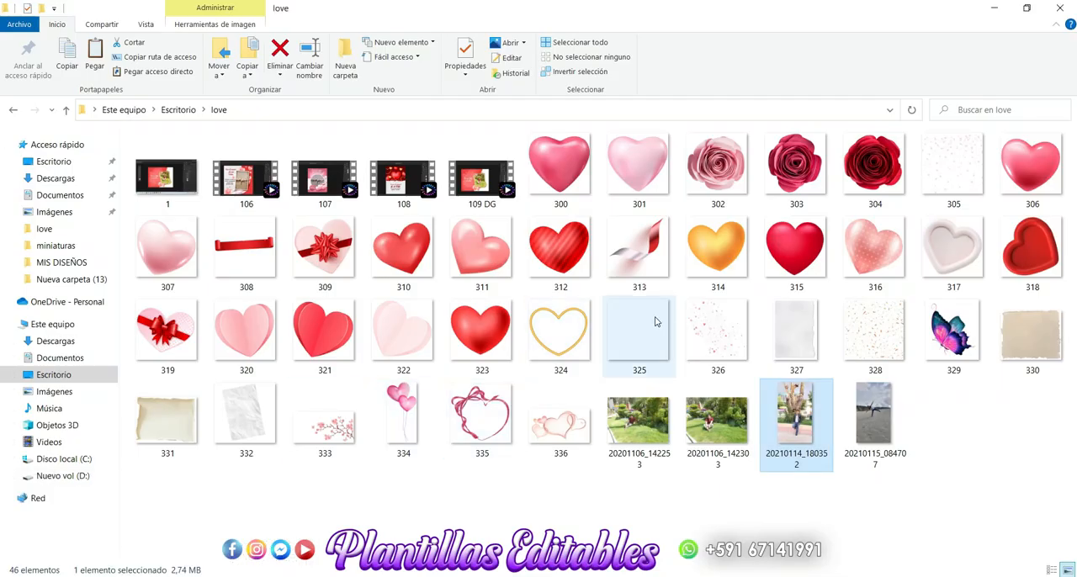
drag(866, 257, 306, 398)
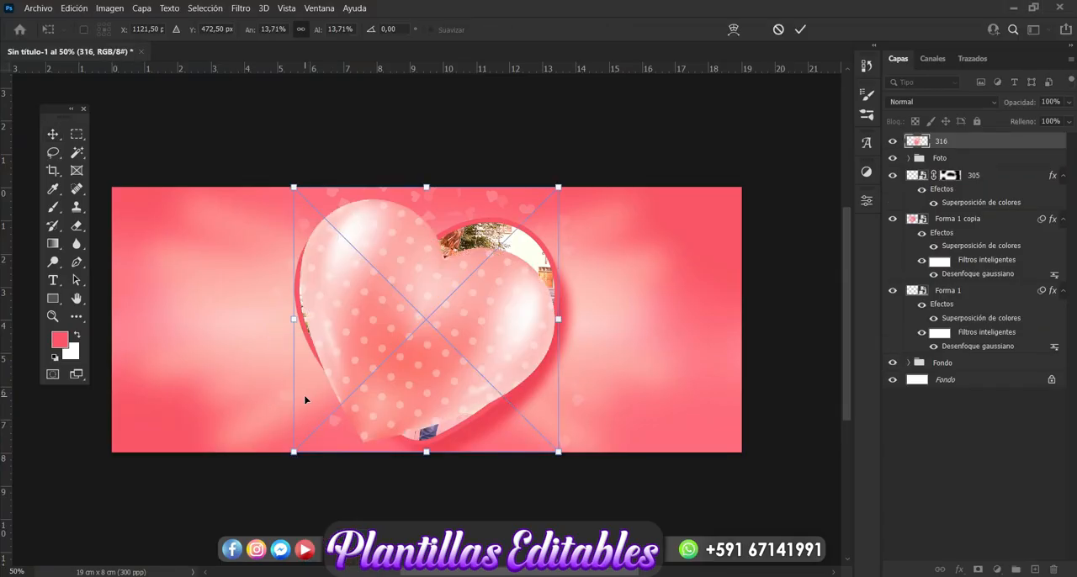
key(Return)
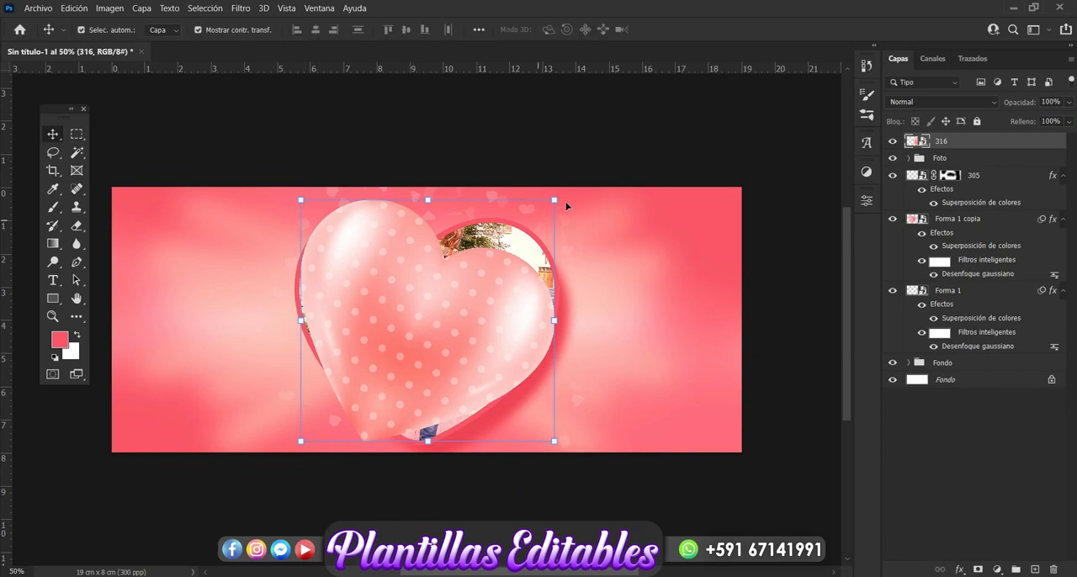
drag(556, 200, 350, 399)
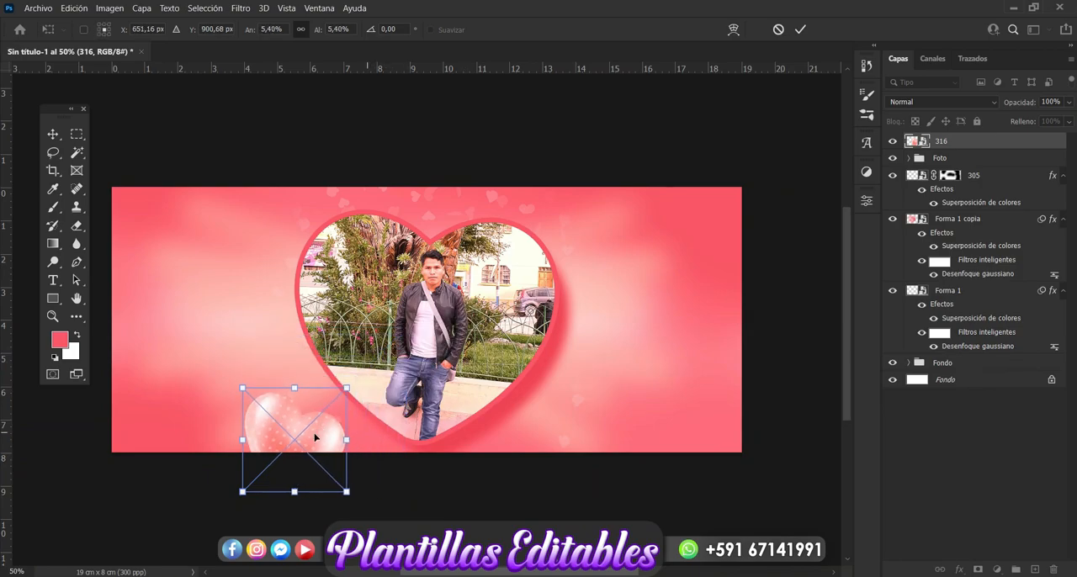
drag(233, 381, 217, 356)
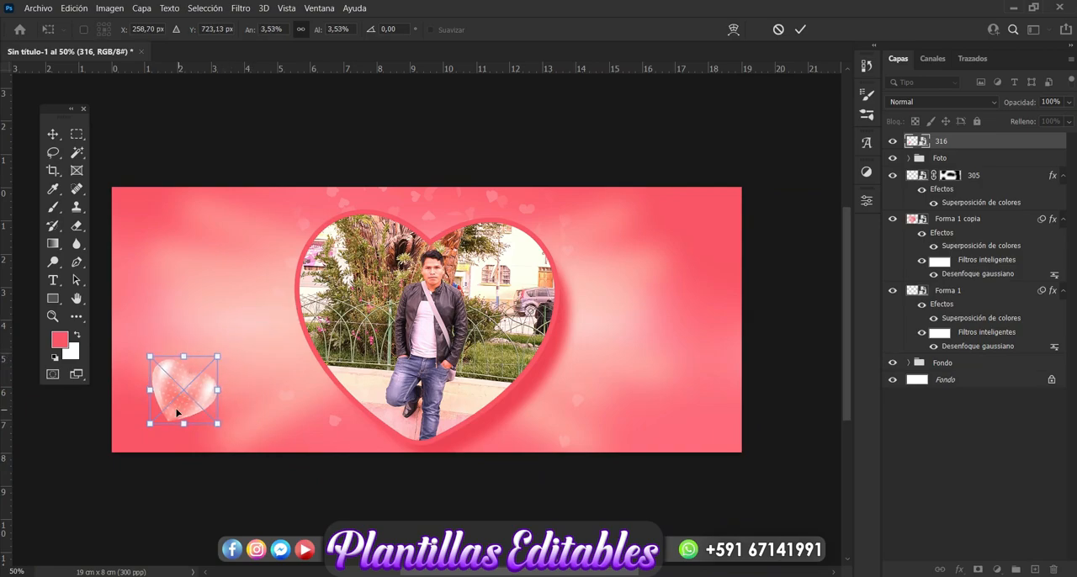
key(Return)
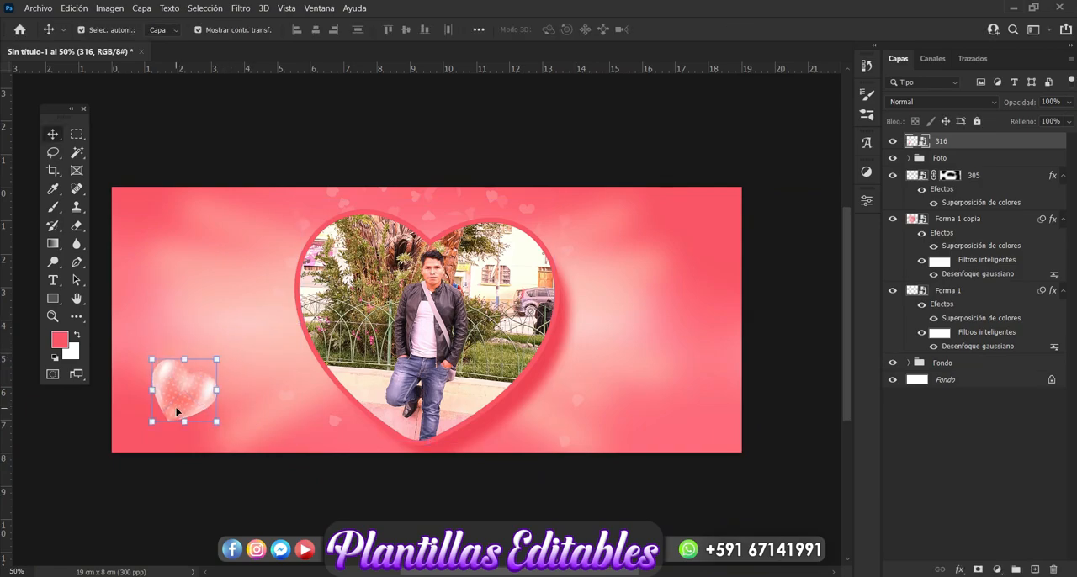
Duplicate the small dotted heart twice, placing one copy at the upper left and one cut off by the bottom edge beside the photo heart
key(ctrl+j)
drag(185, 396, 223, 249)
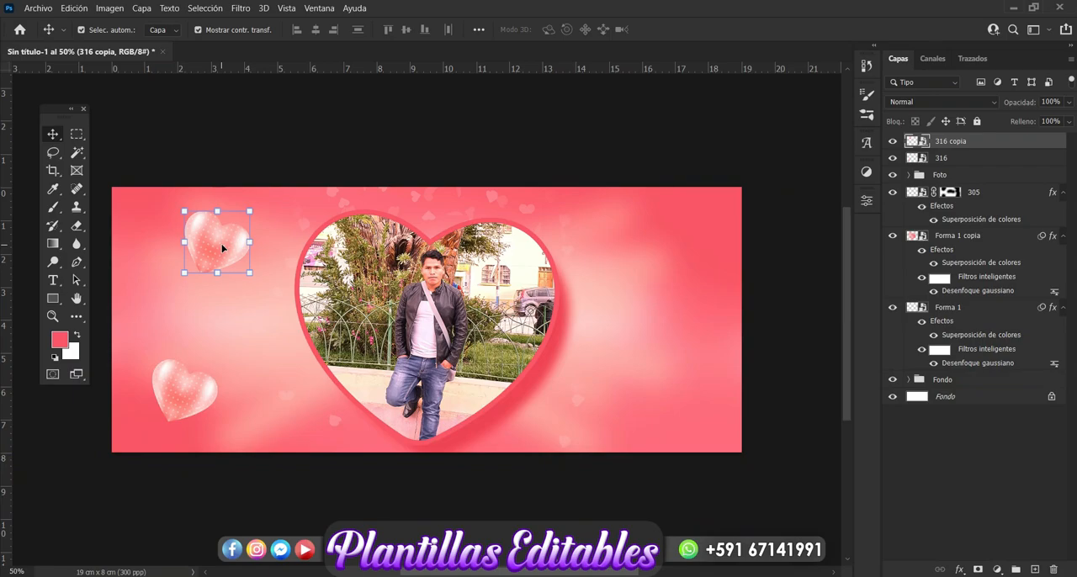
key(ctrl+j)
drag(229, 262, 318, 454)
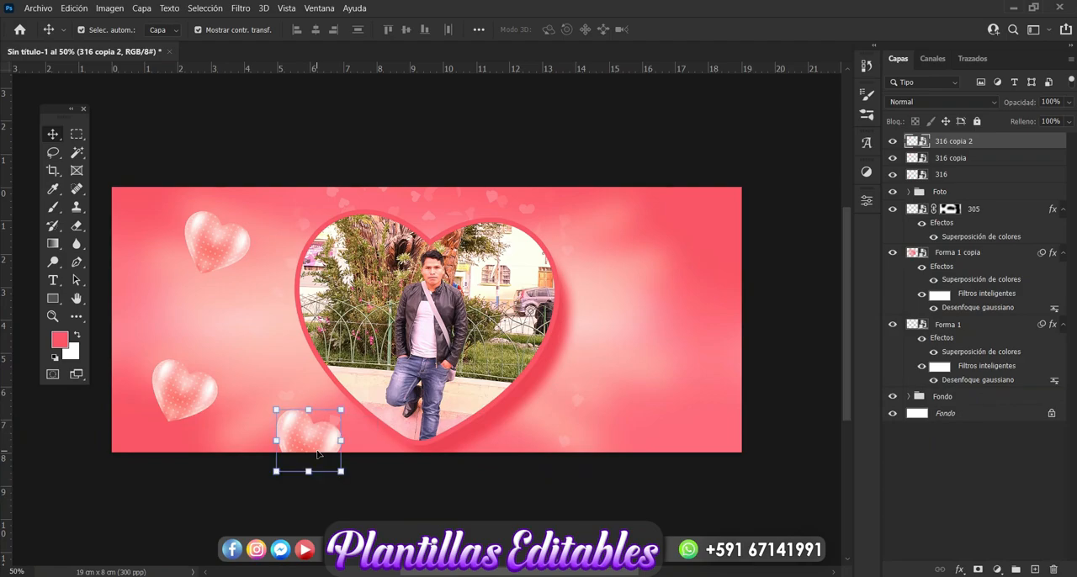
Add three more dotted heart copies: cut off at the upper-right edge, right of the photo heart, and near the lower-right corner
key(ctrl+j)
drag(308, 441, 616, 308)
key(ctrl+j)
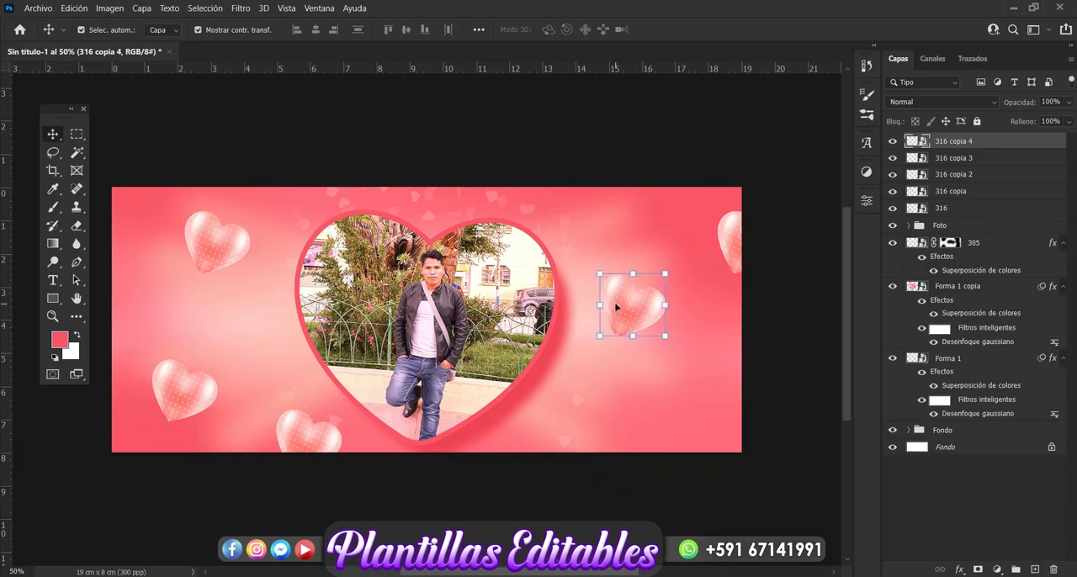
key(ctrl)
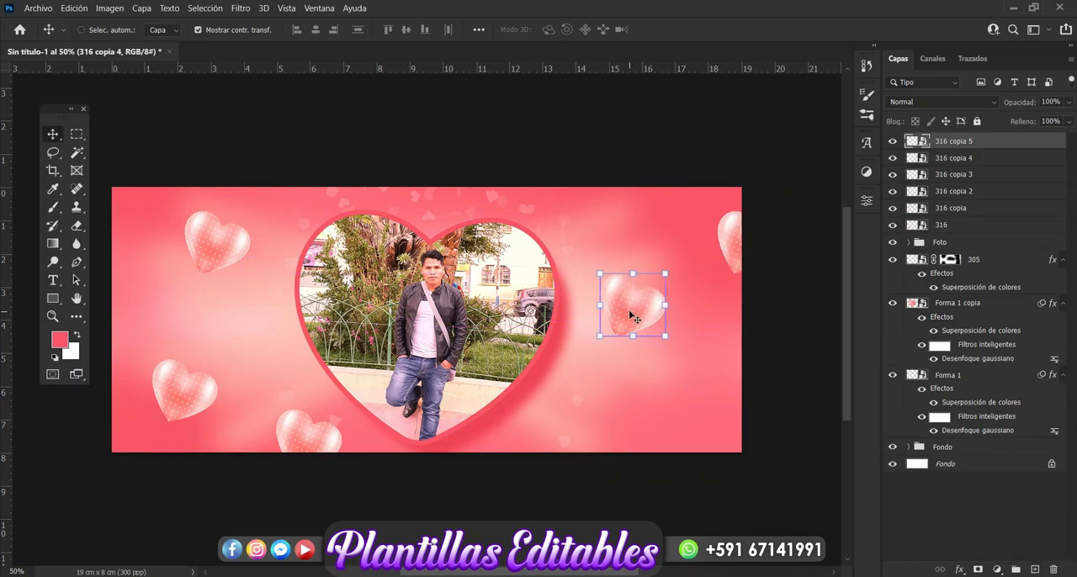
drag(629, 311, 690, 423)
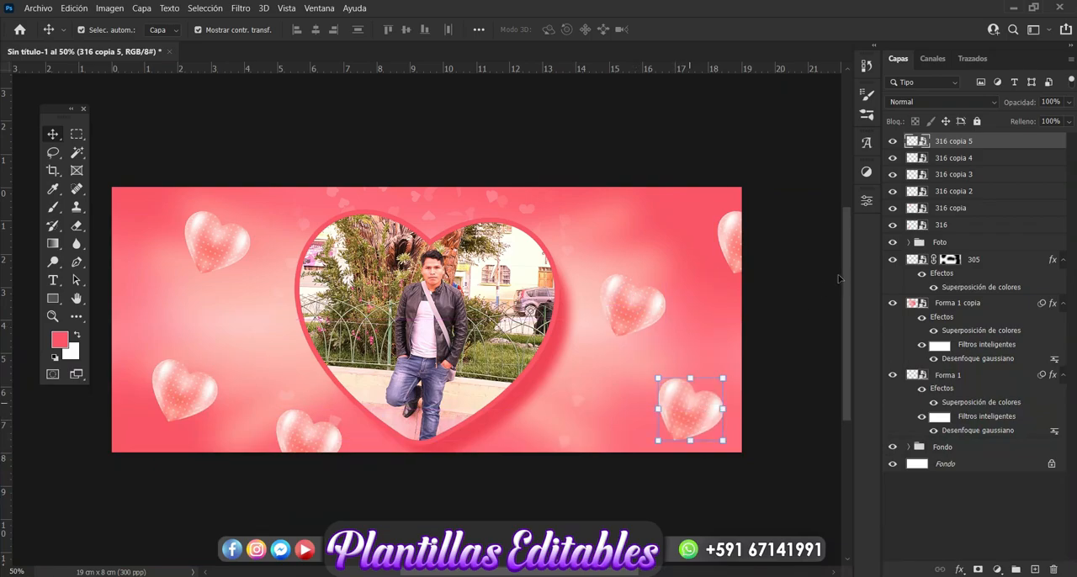
click(807, 300)
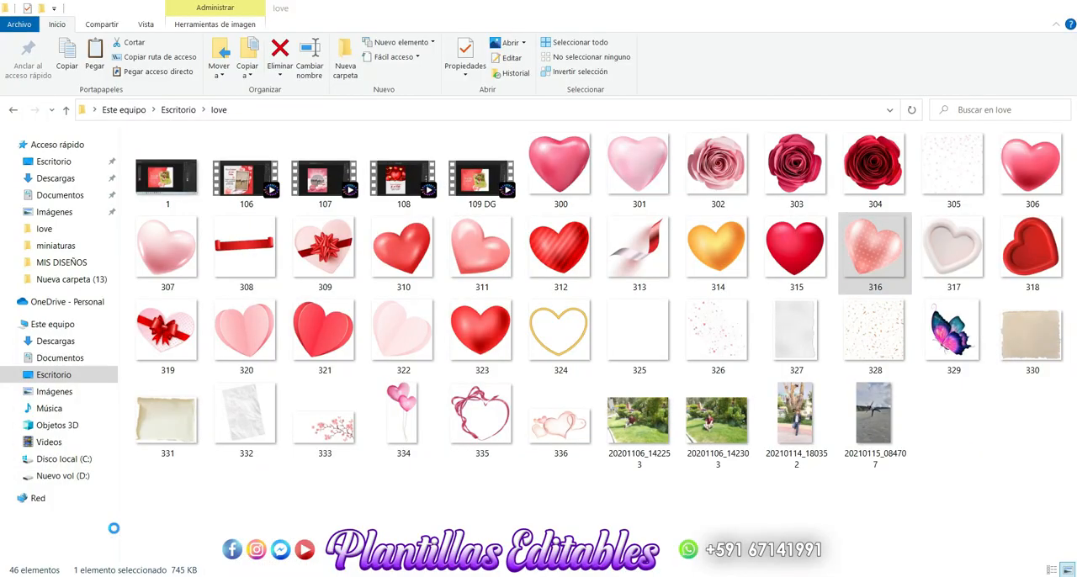
Place the pale heart image 322 from the love folder, scaled to 2.72%, just left of the photo heart
click(78, 532)
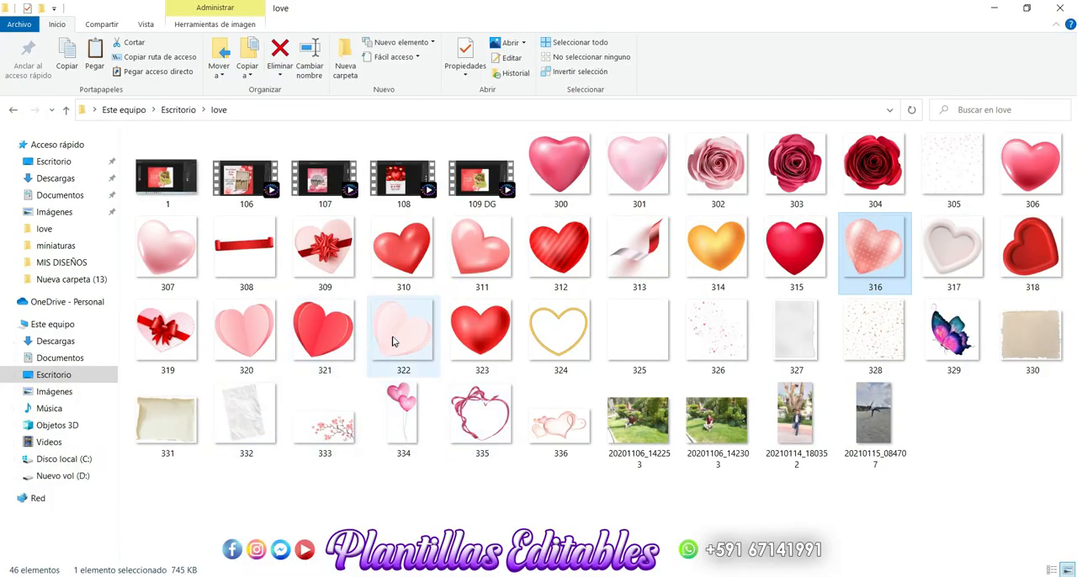
drag(392, 341, 231, 331)
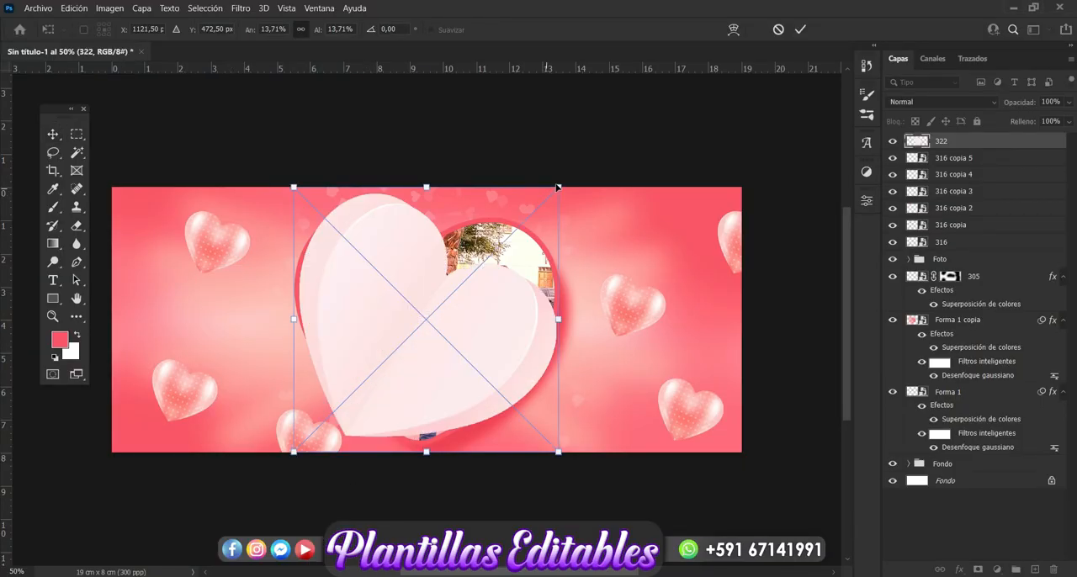
drag(559, 183, 371, 374)
drag(346, 413, 261, 327)
drag(288, 289, 263, 314)
drag(241, 354, 251, 347)
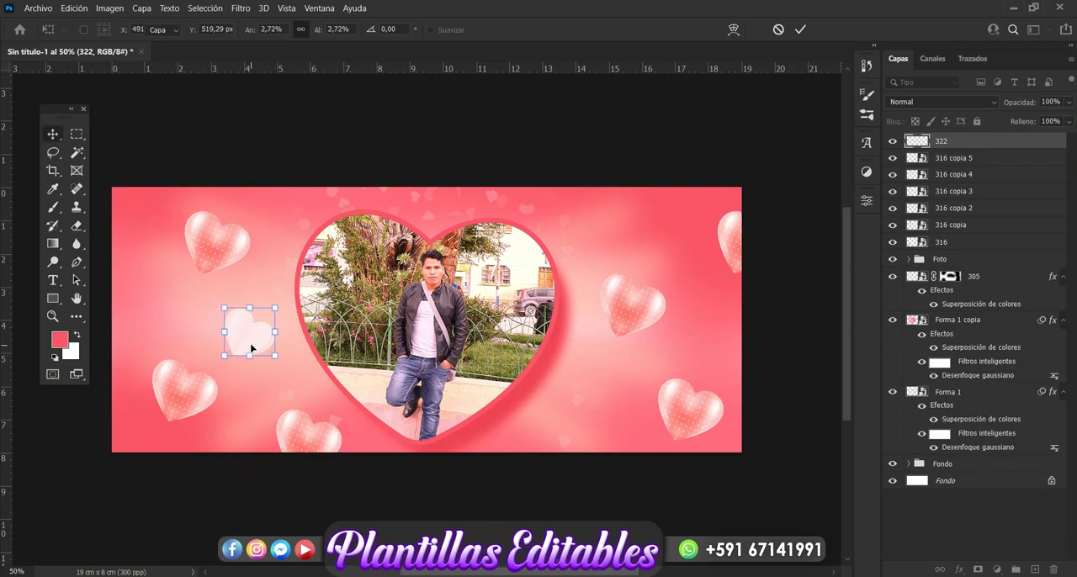
key(Return)
Set the opacity of the pale heart layer 322 to 55%
click(1068, 105)
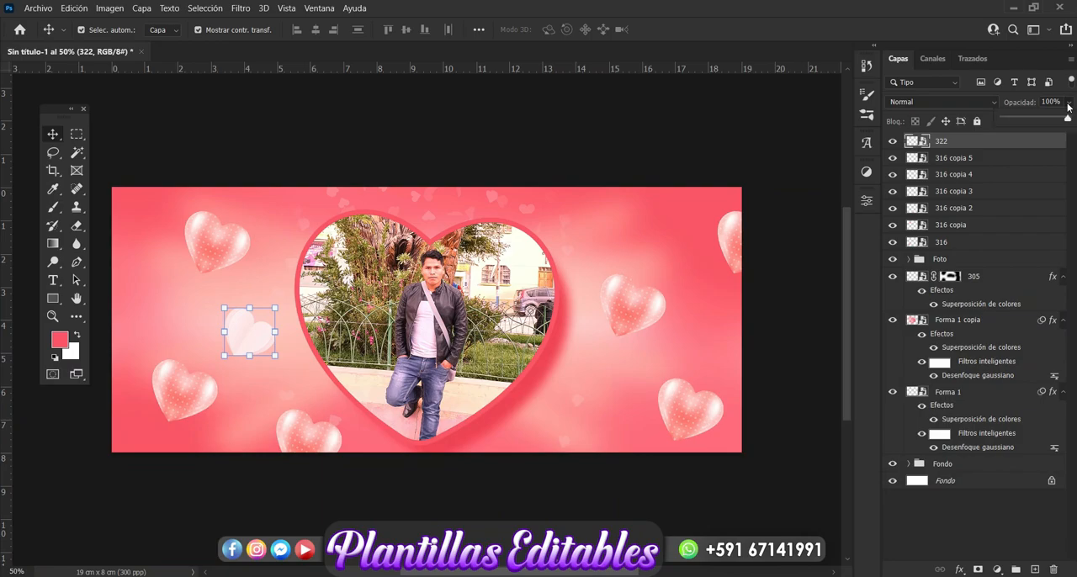
drag(1066, 116, 1044, 120)
click(638, 513)
Place three copies of the pale heart: cut off by the left edge, at the upper right, and at the bottom edge right of the photo
click(259, 345)
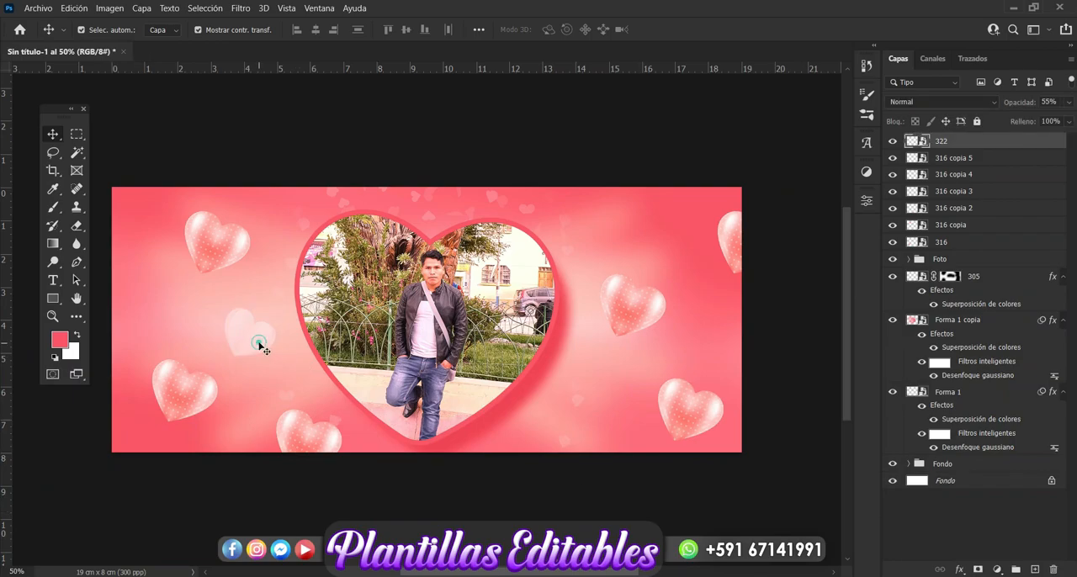
drag(249, 341, 115, 313)
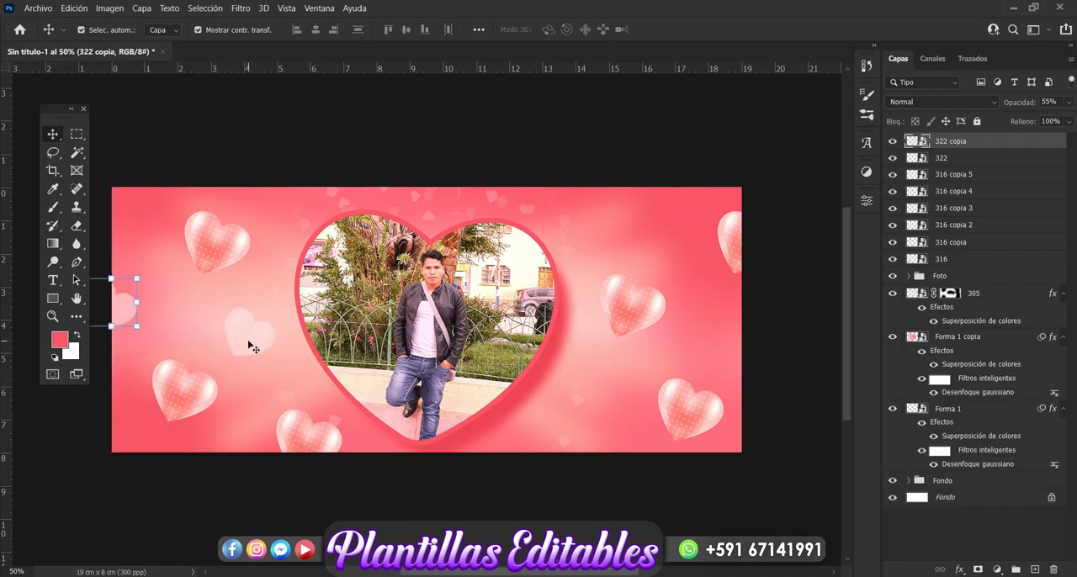
click(247, 343)
drag(249, 345, 639, 231)
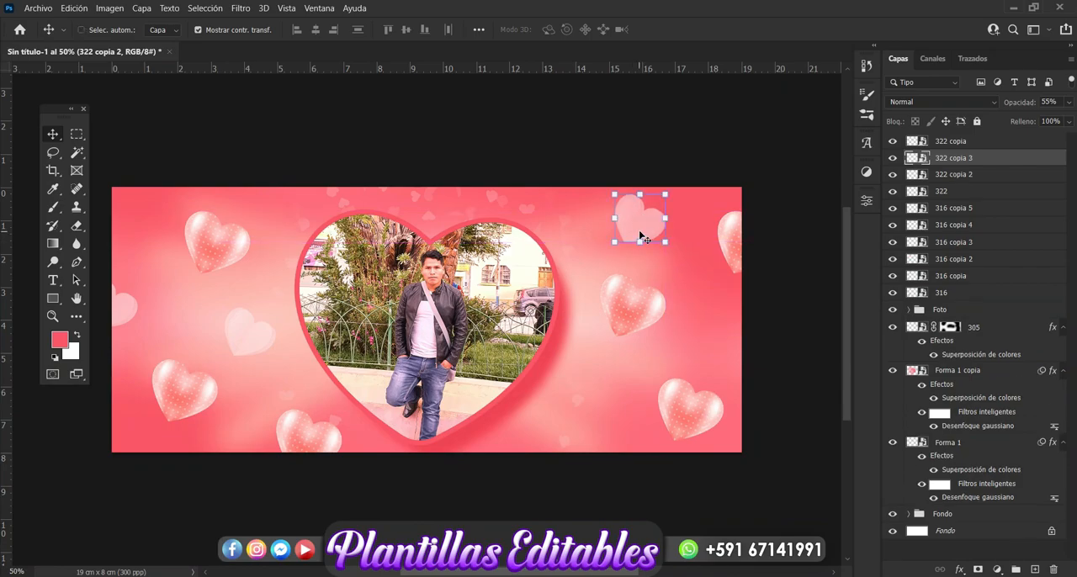
drag(639, 229, 576, 458)
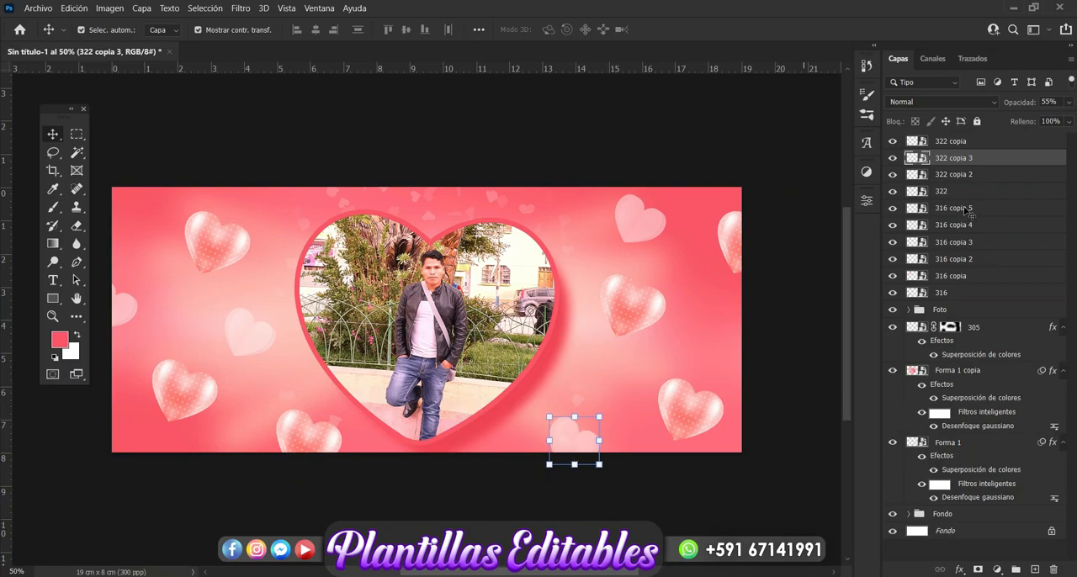
Group all the dotted and pale heart layers, from 322 copia down to 316, and name the group Corazones
click(966, 143)
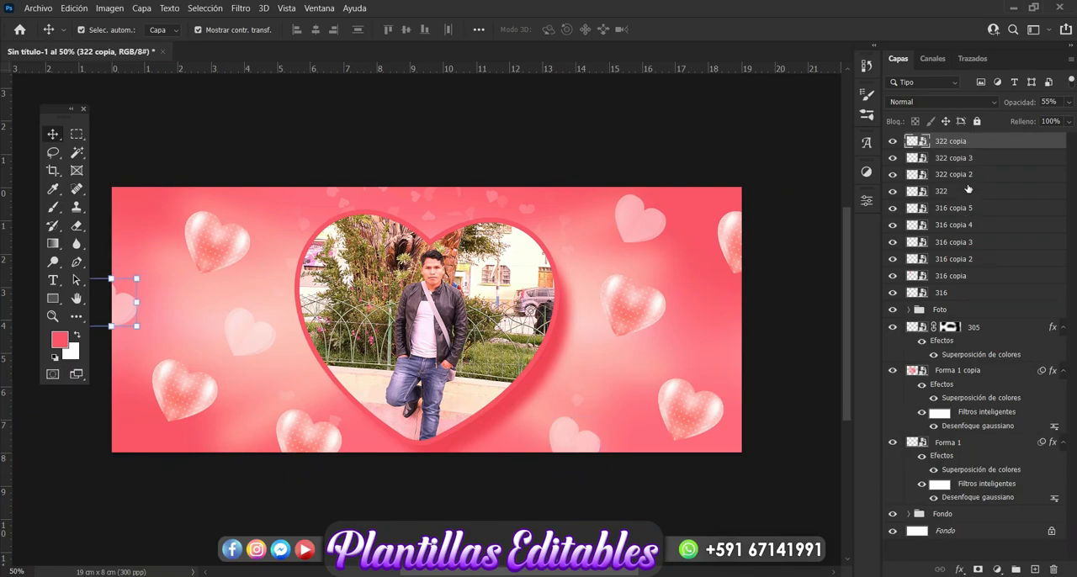
shift+click(964, 292)
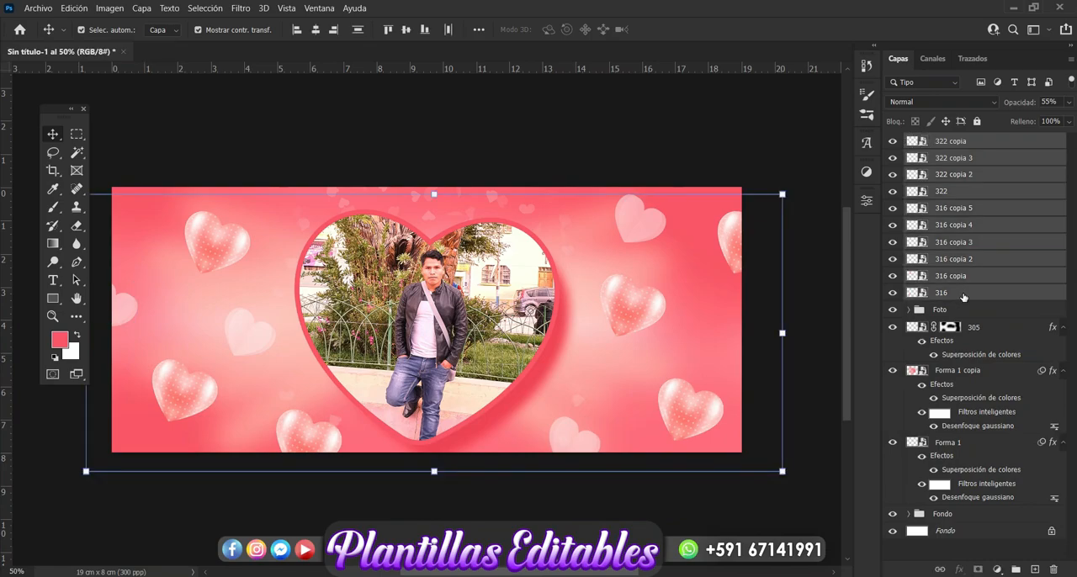
key(ctrl+g)
double_click(944, 142)
key(BackSpace)
key(Escape)
key(o)
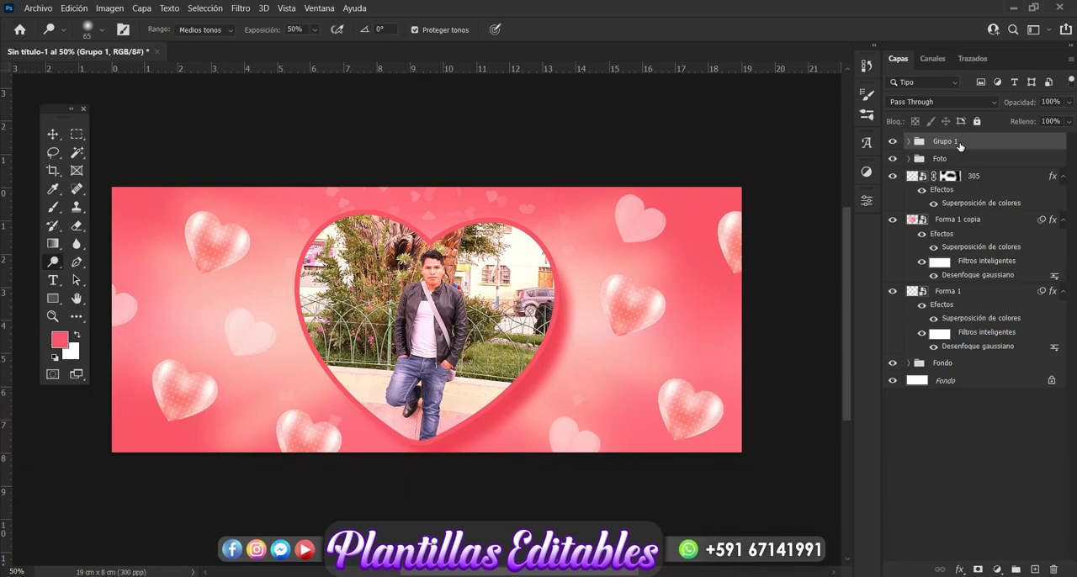
double_click(957, 142)
key(BackSpace)
key(Return)
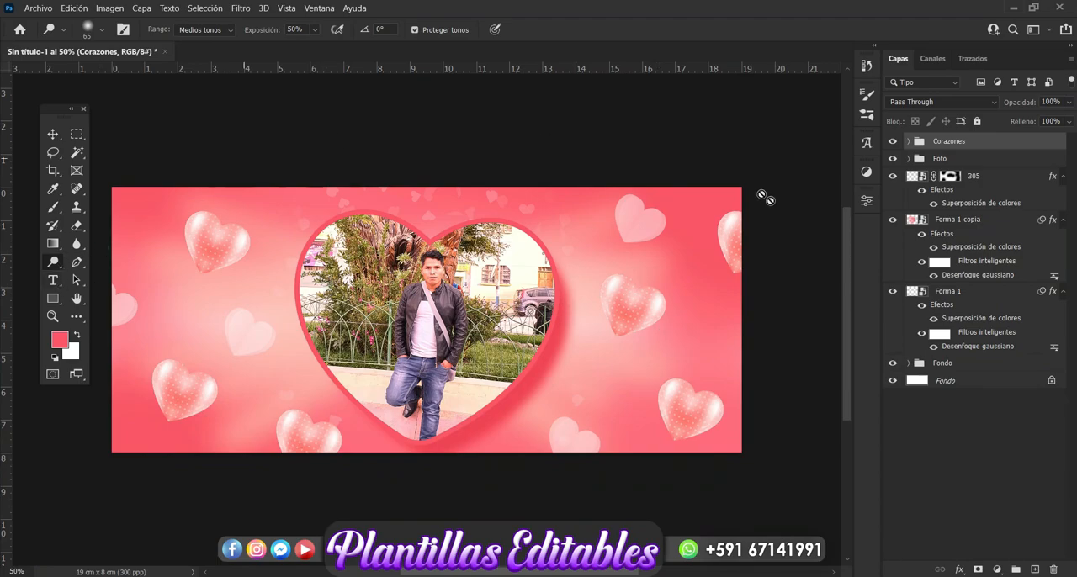
Add the horizontal text "Te Amo" in Back to Black Demo Regular at 68 pt, starting left of the photo heart
click(52, 135)
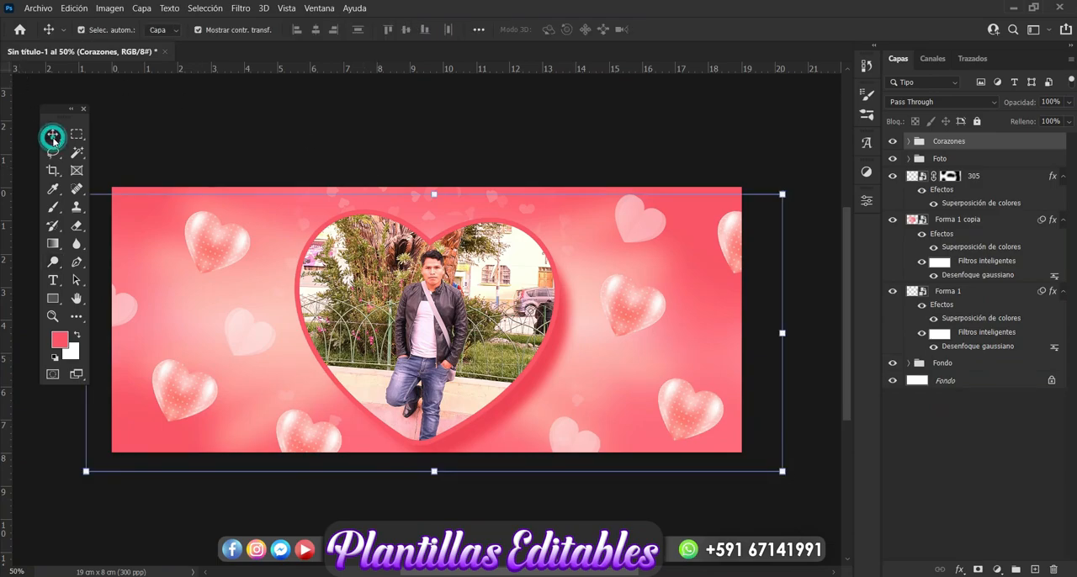
click(52, 280)
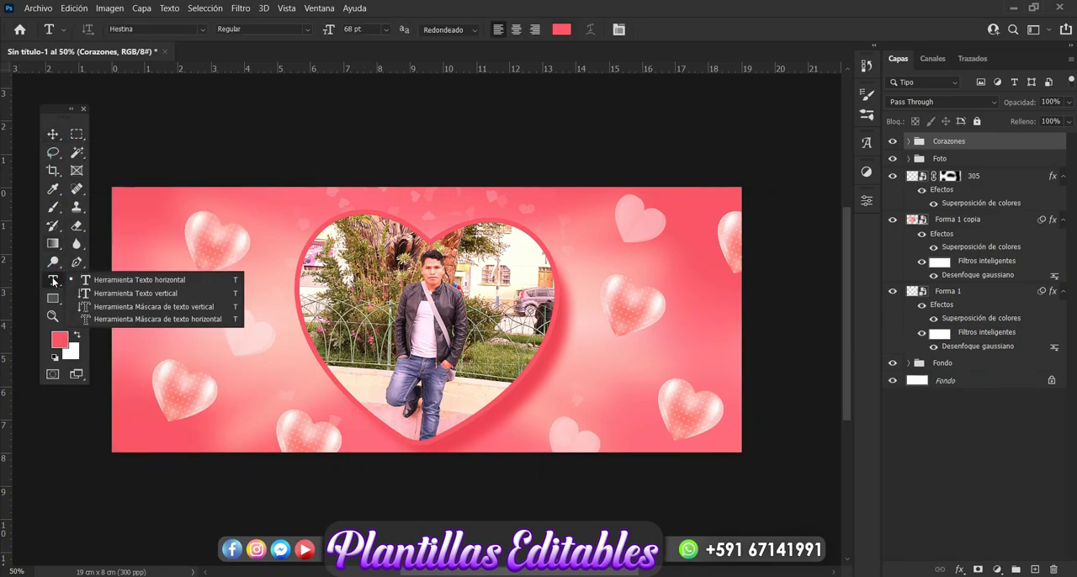
click(98, 279)
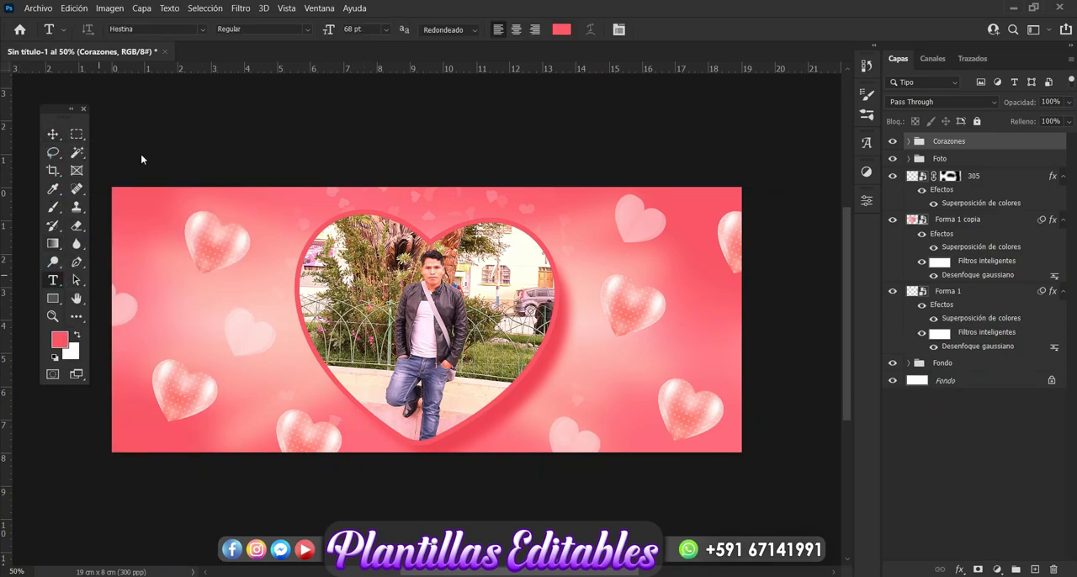
click(204, 30)
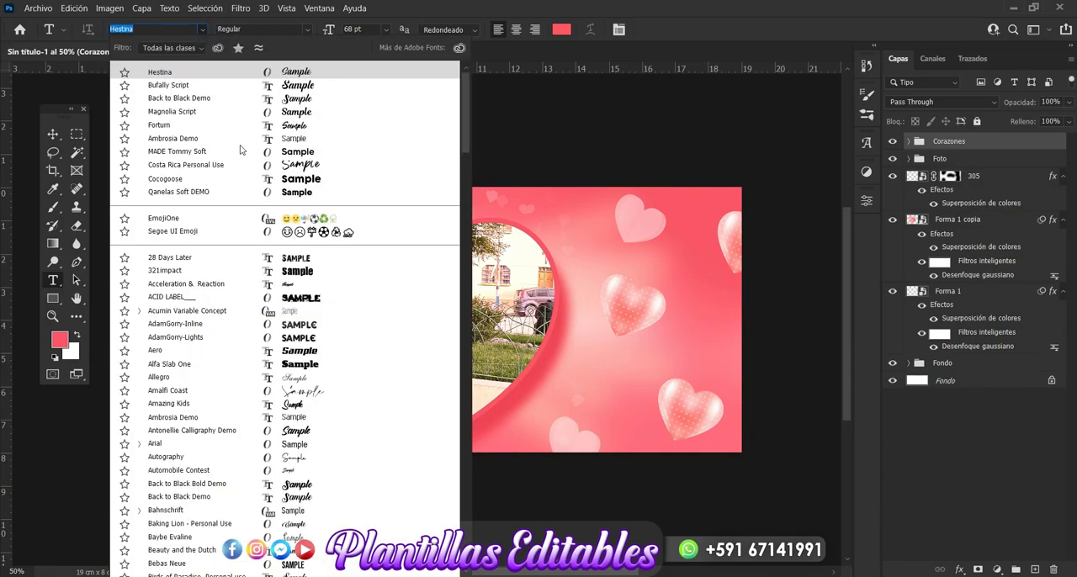
click(295, 102)
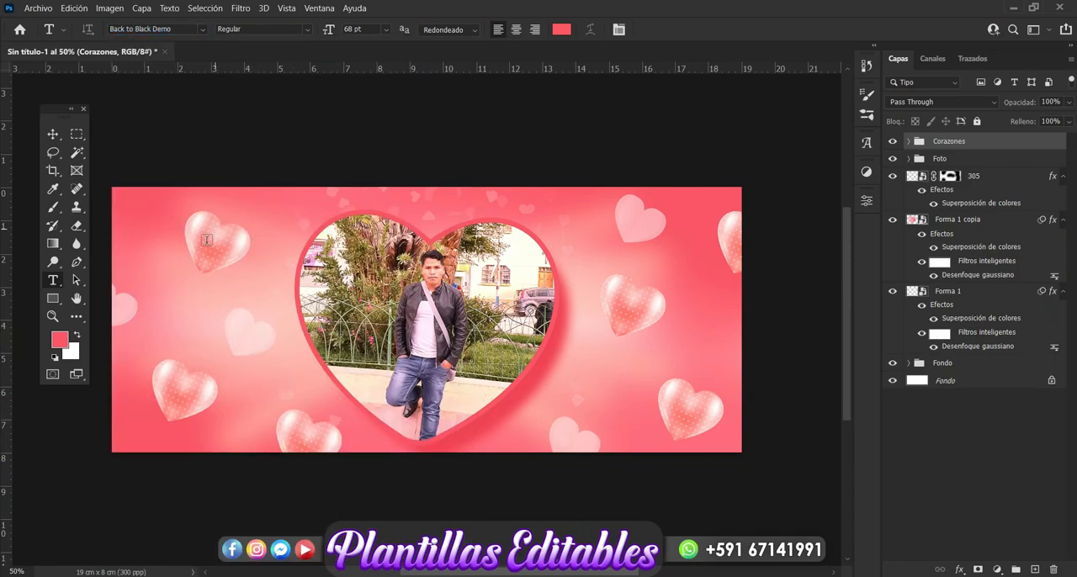
click(179, 305)
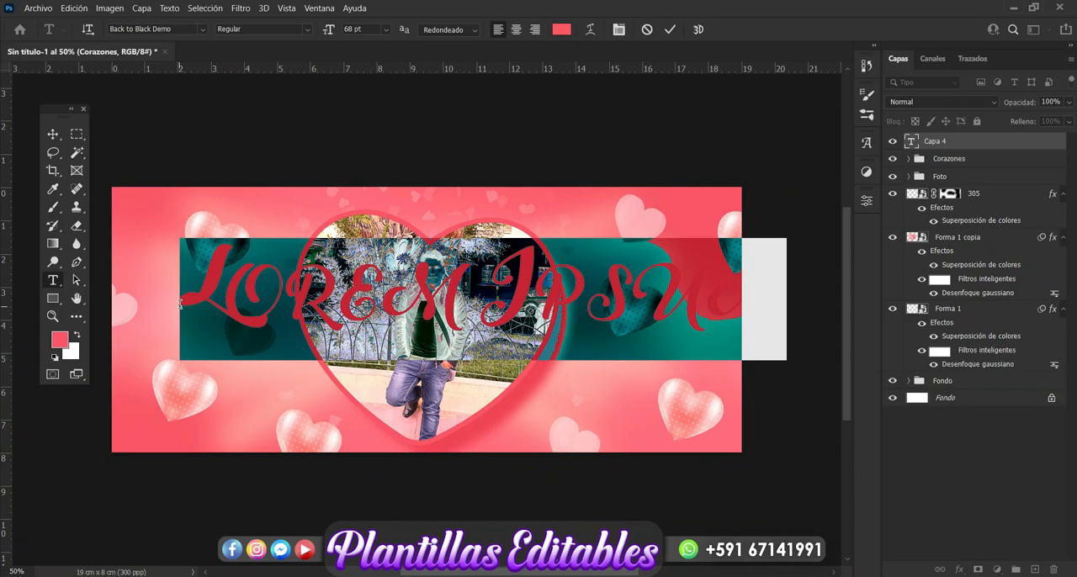
text(TE)
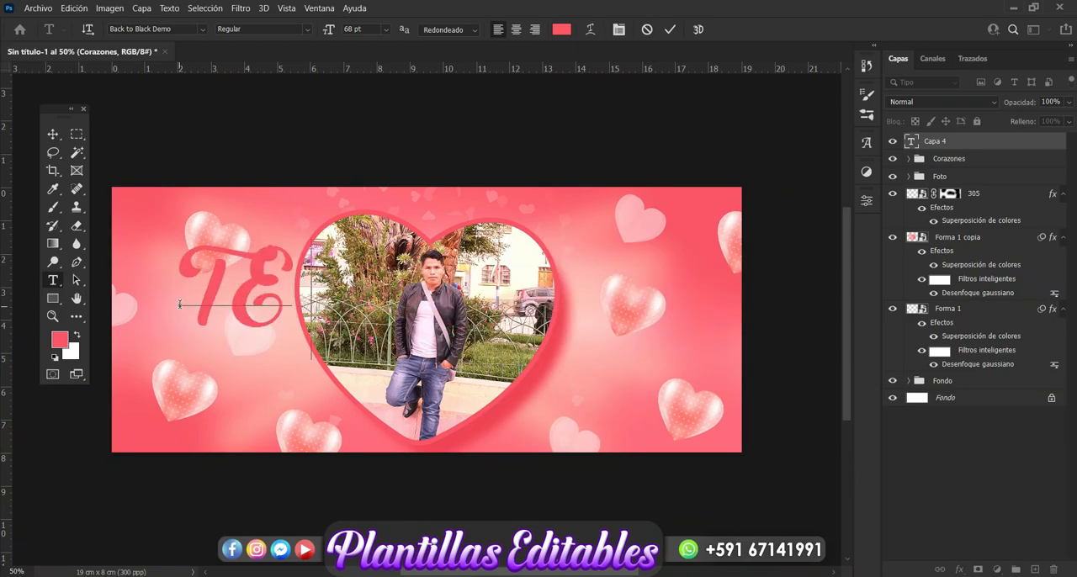
key(BackSpace)
text(E)
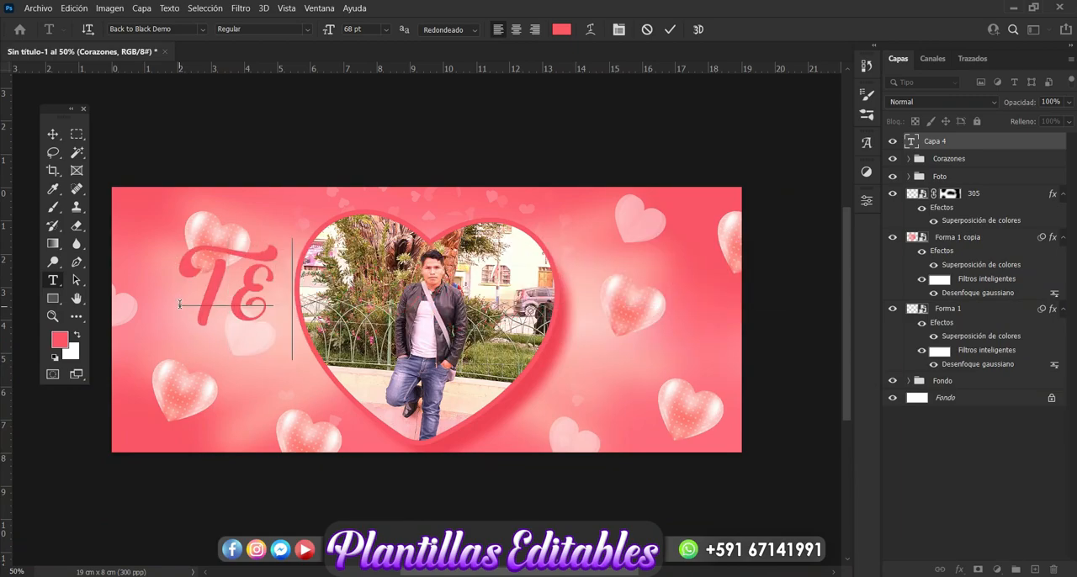
text( AMO)
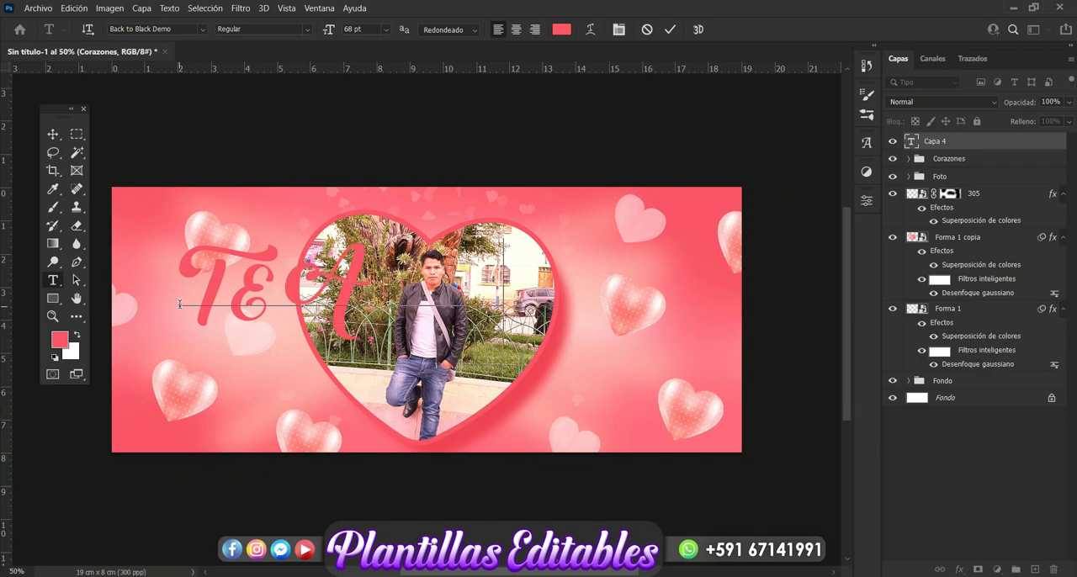
click(52, 134)
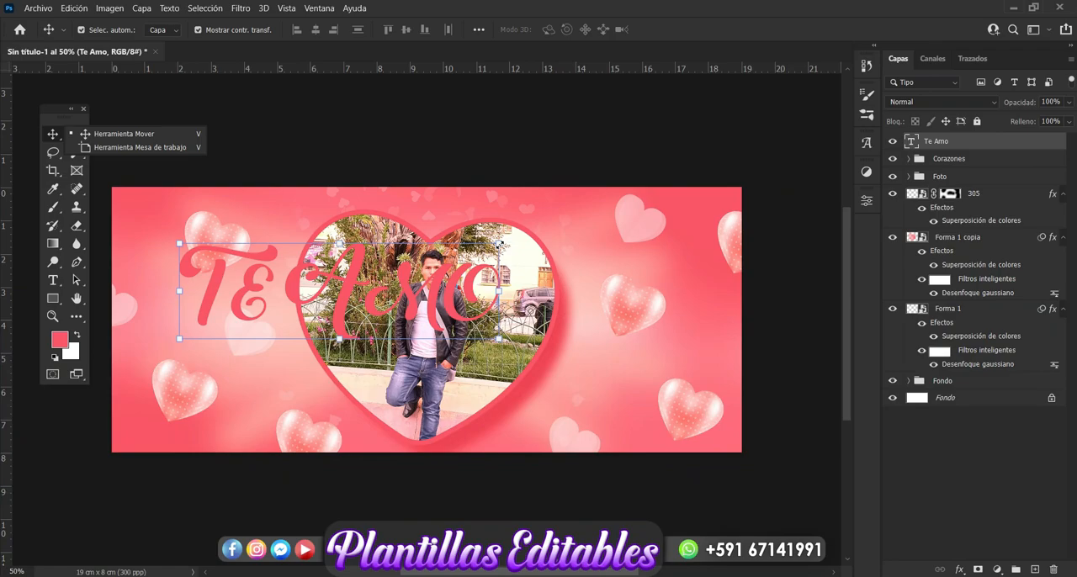
Scale the Te Amo text to 39.39% and position it in the space left of the photo heart
click(499, 244)
drag(501, 241, 301, 306)
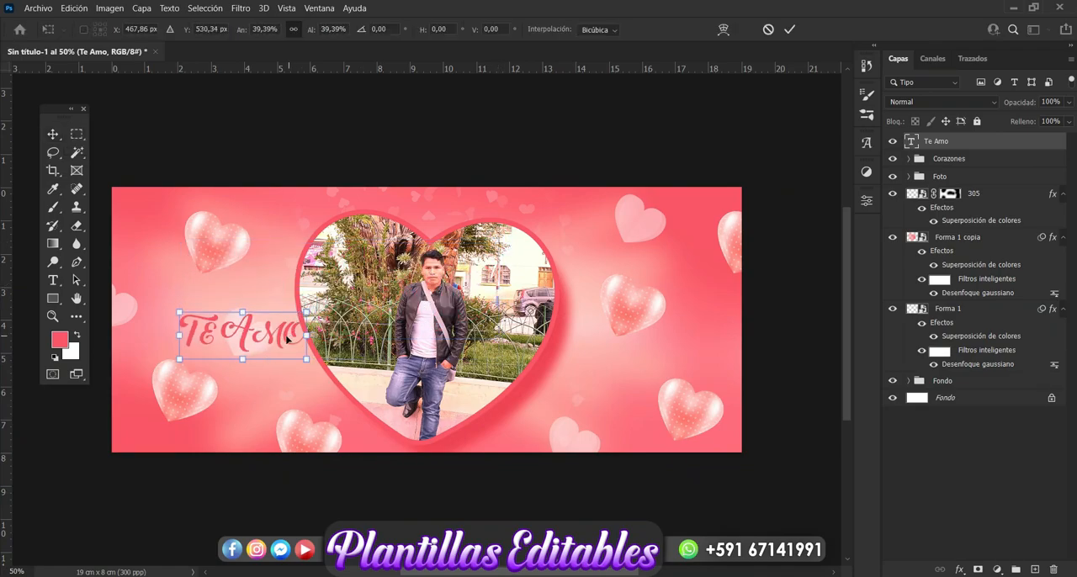
drag(281, 341, 249, 327)
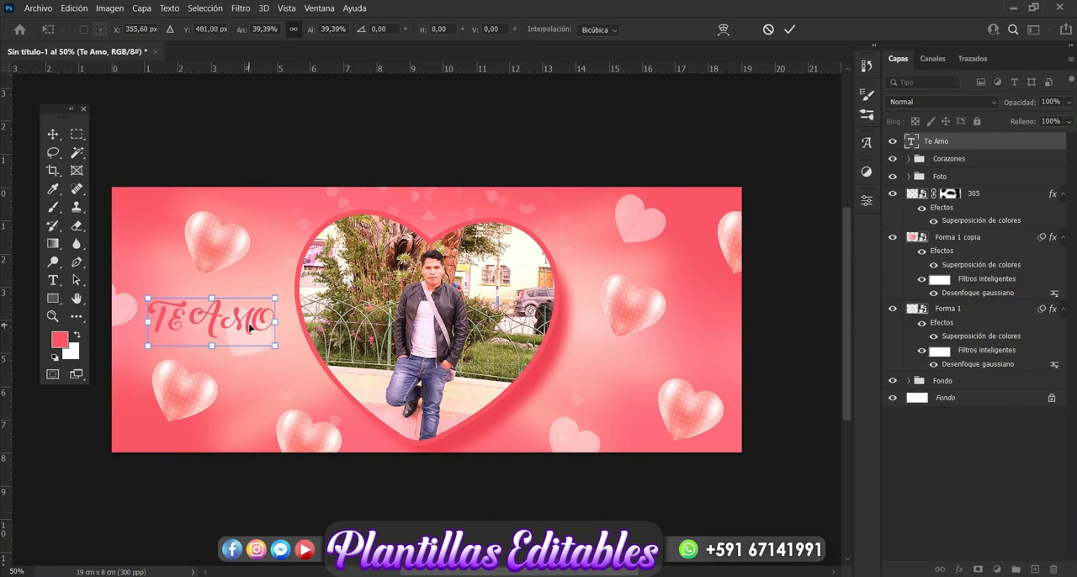
key(Return)
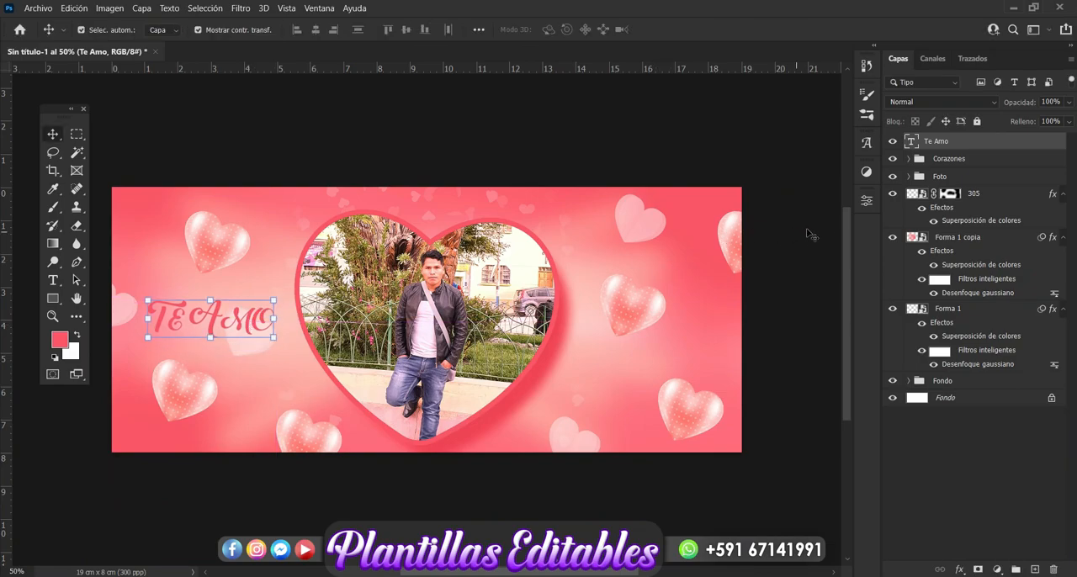
Turn off small caps for the Te Amo text and enlarge it to 134.14% beside the photo heart
click(866, 202)
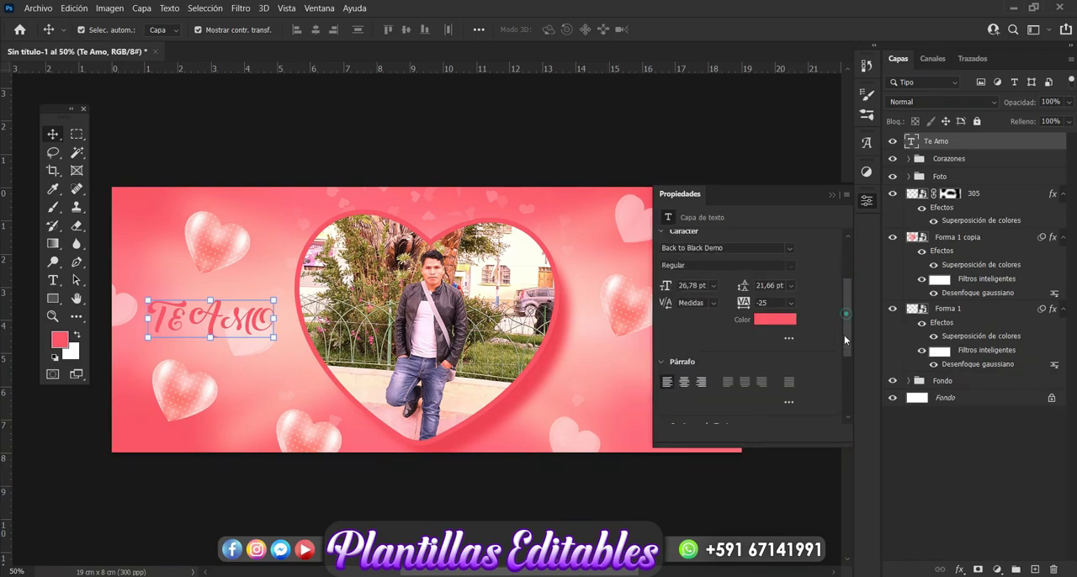
drag(843, 335, 845, 372)
scroll(714, 323, down, 1)
click(684, 315)
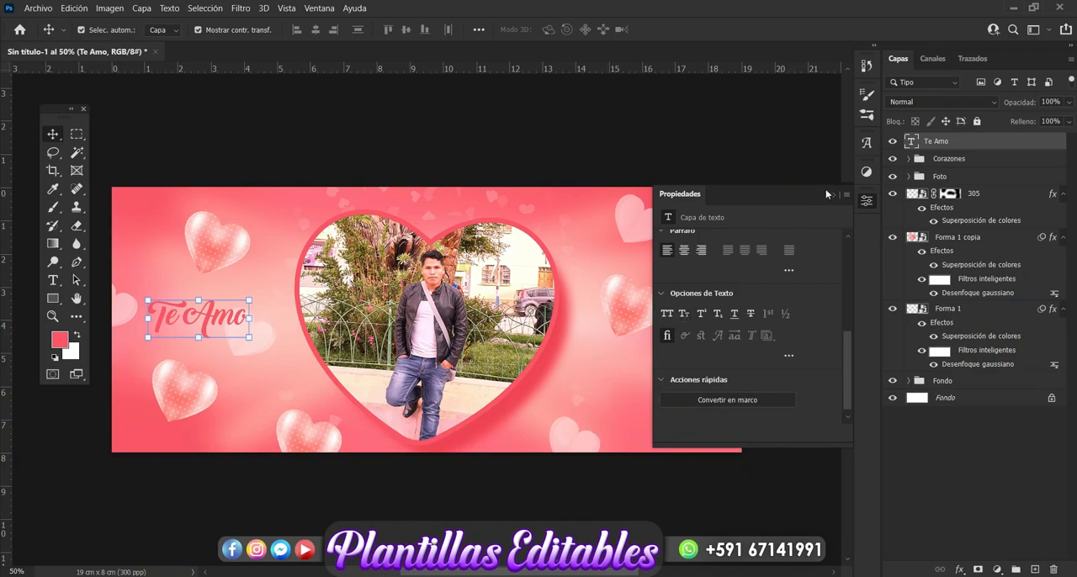
click(831, 193)
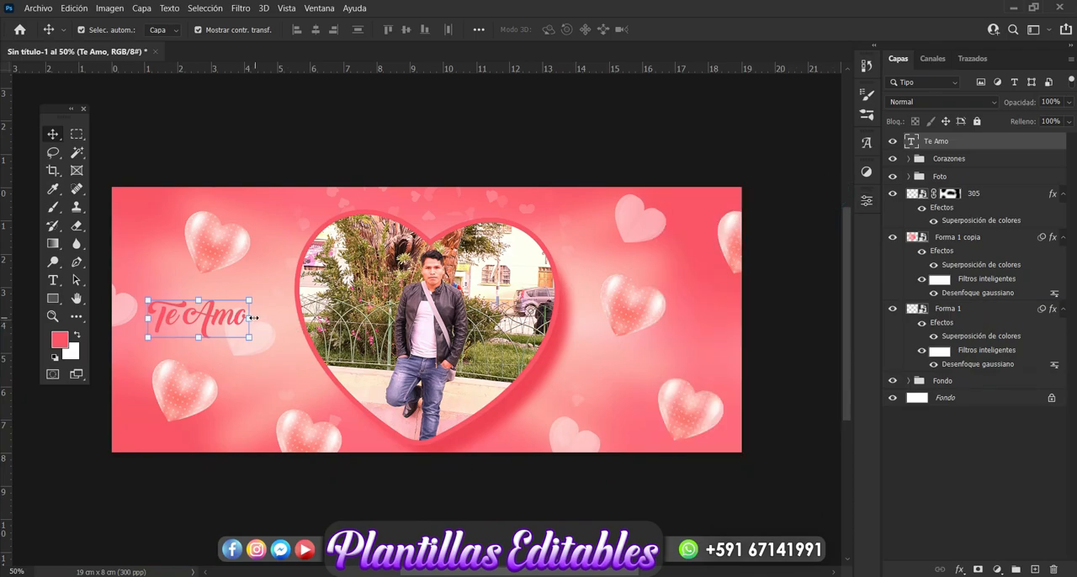
mouse_move(252, 317)
mouse_down()
mouse_move(290, 320)
mouse_move(263, 329)
mouse_up()
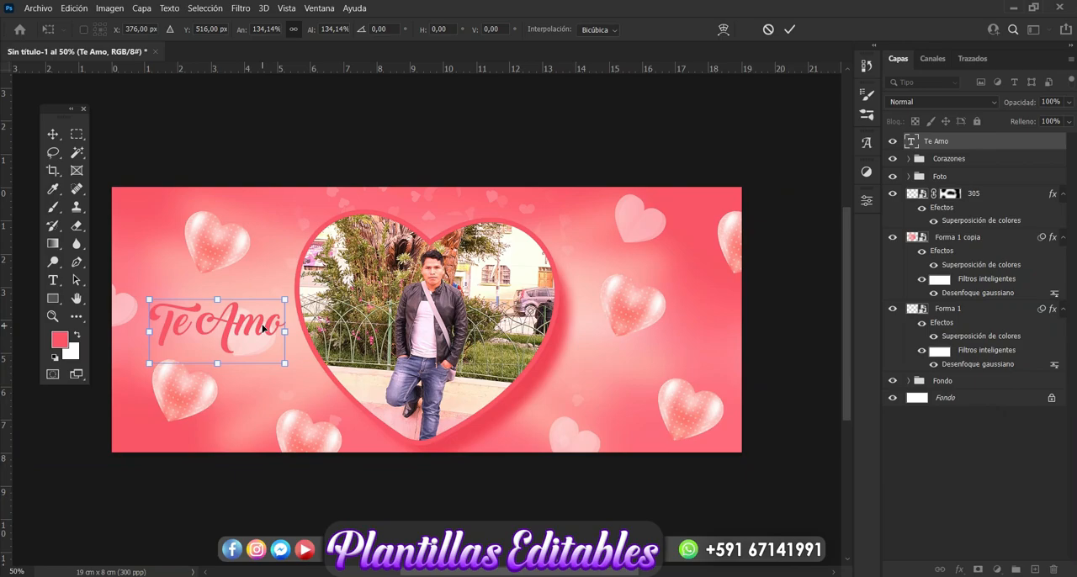
key(Return)
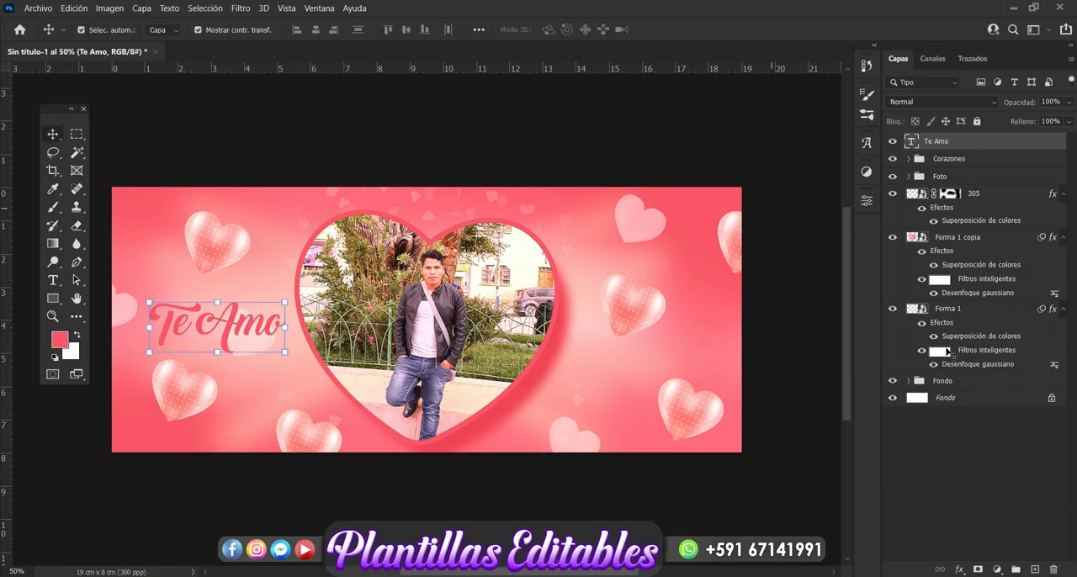
Give the Te Amo text a thin exterior stroke in the pale pink colour #f8e7e6
click(959, 568)
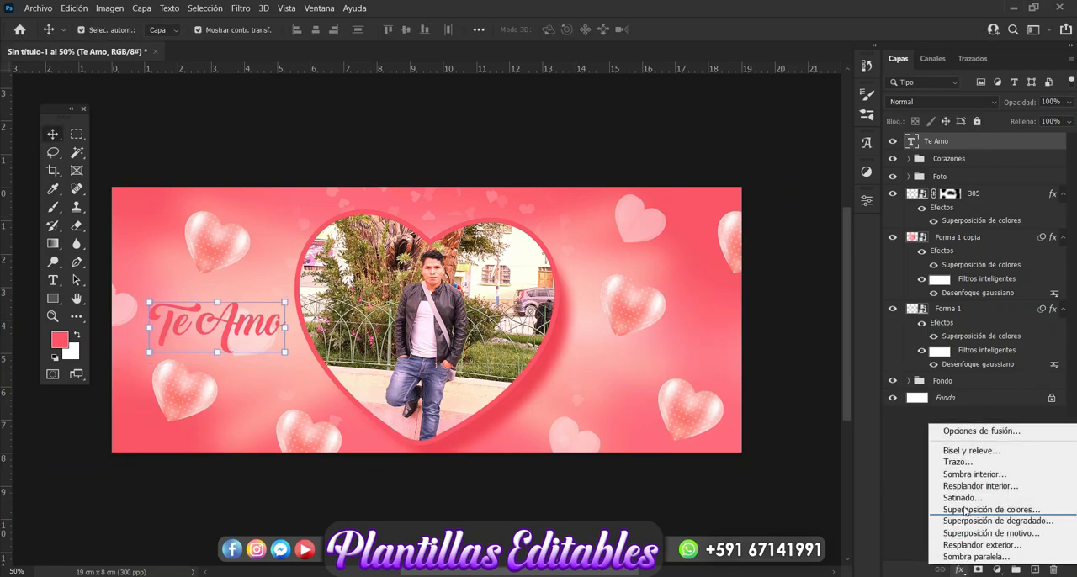
click(960, 464)
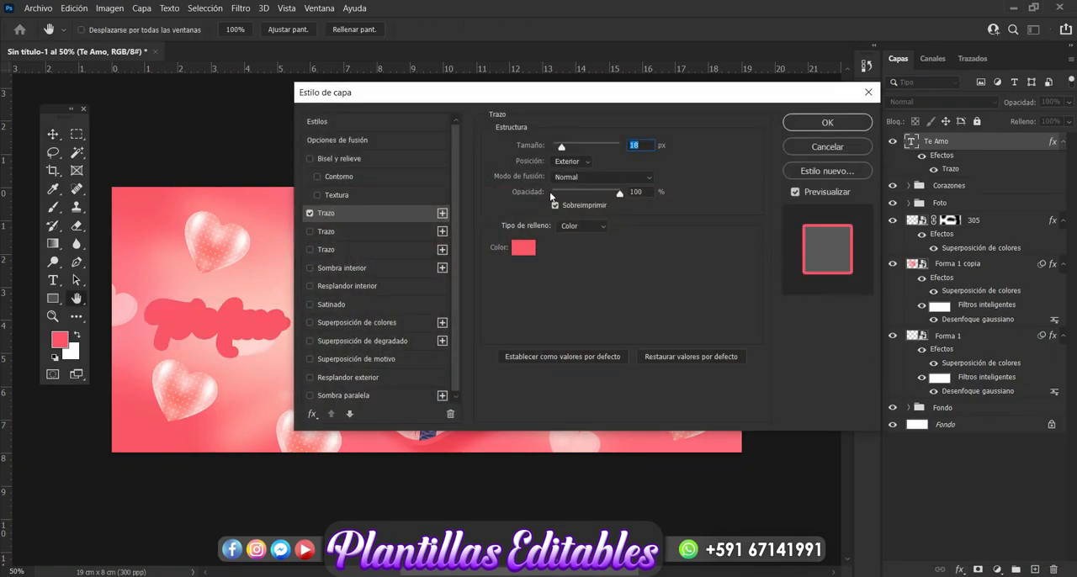
click(523, 246)
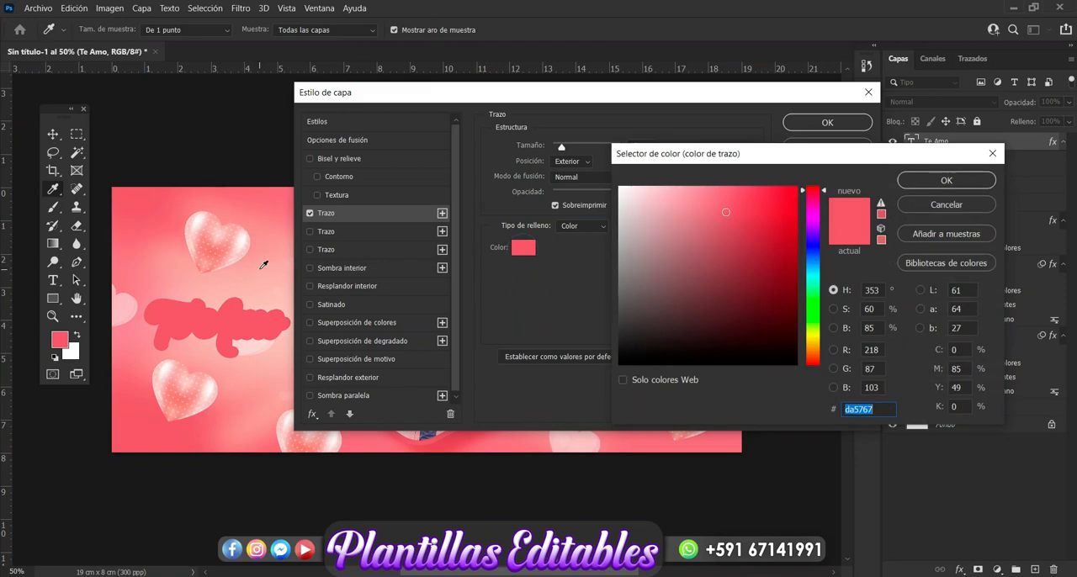
click(264, 265)
click(635, 189)
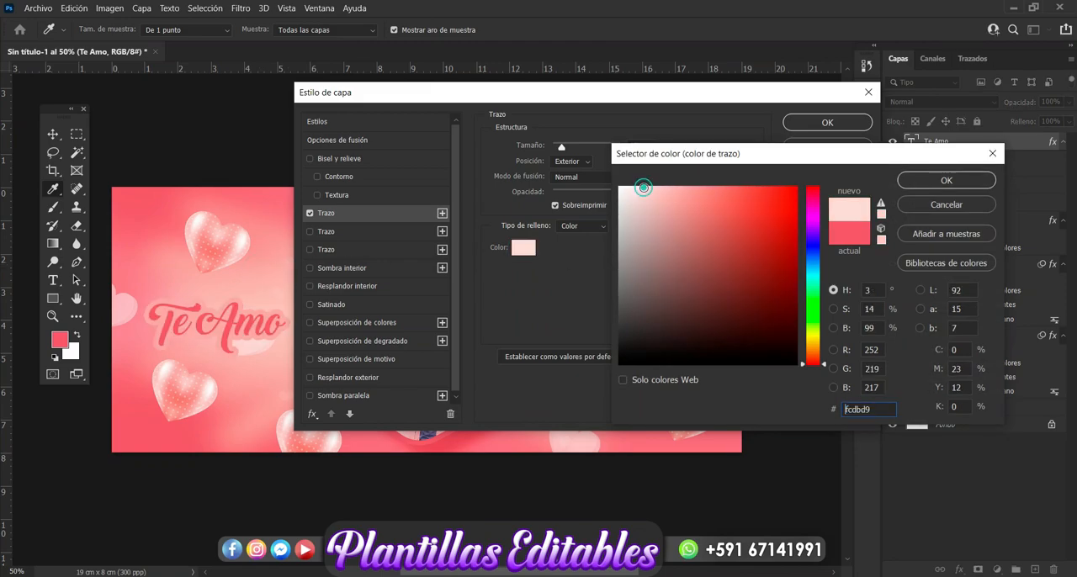
click(631, 191)
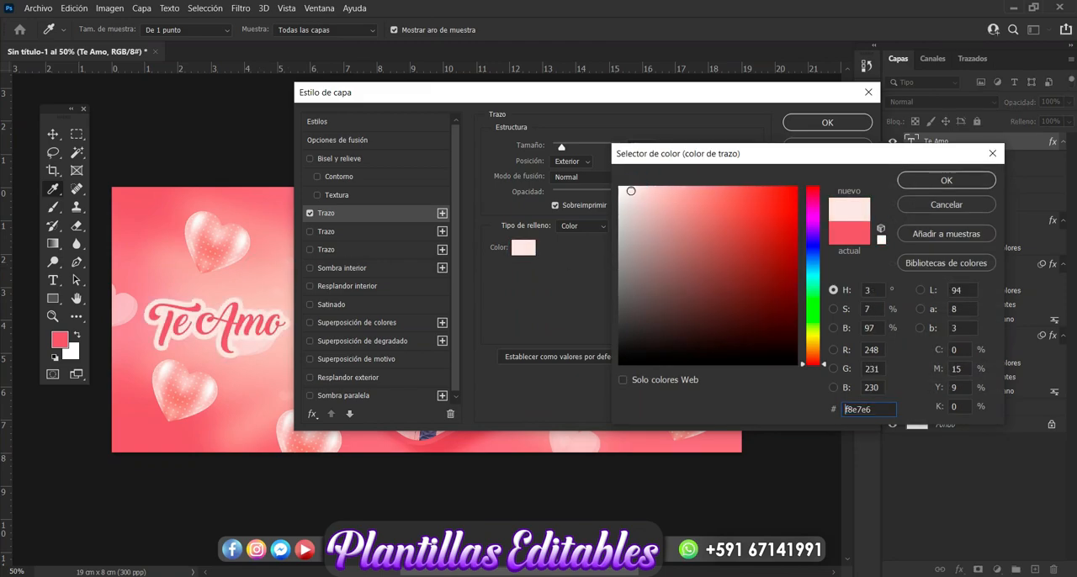
click(919, 187)
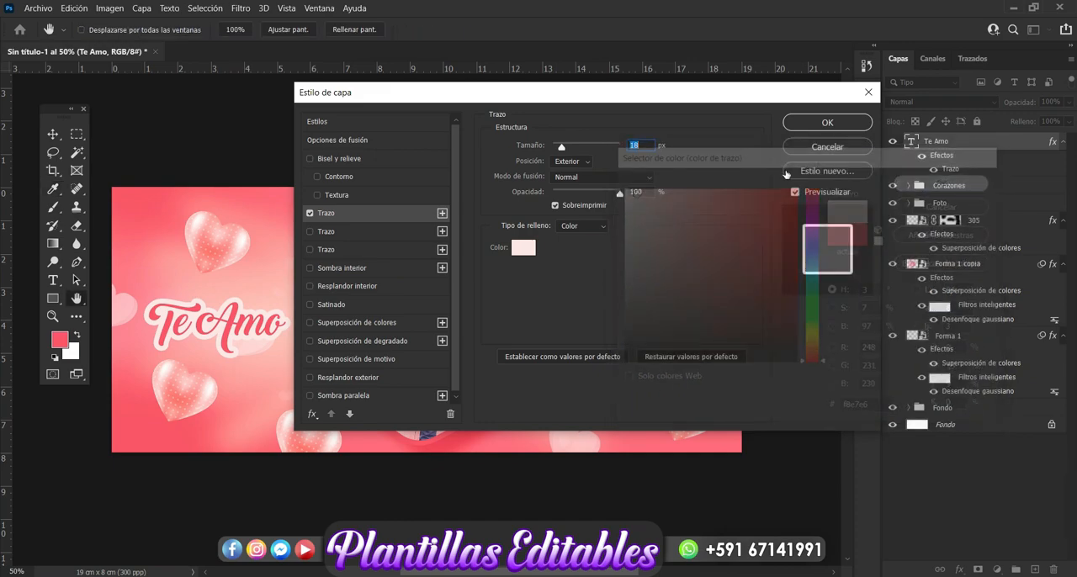
drag(562, 149, 559, 151)
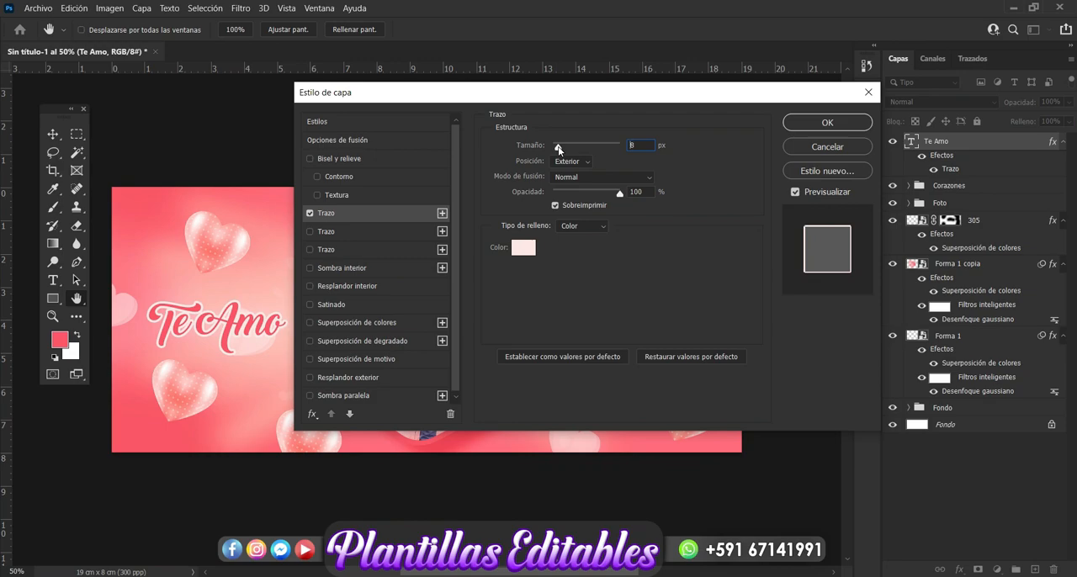
drag(557, 150, 556, 149)
Add a bevel and emboss plus a drop shadow to the Te Amo text, setting the shadow distance to 36 px
click(369, 160)
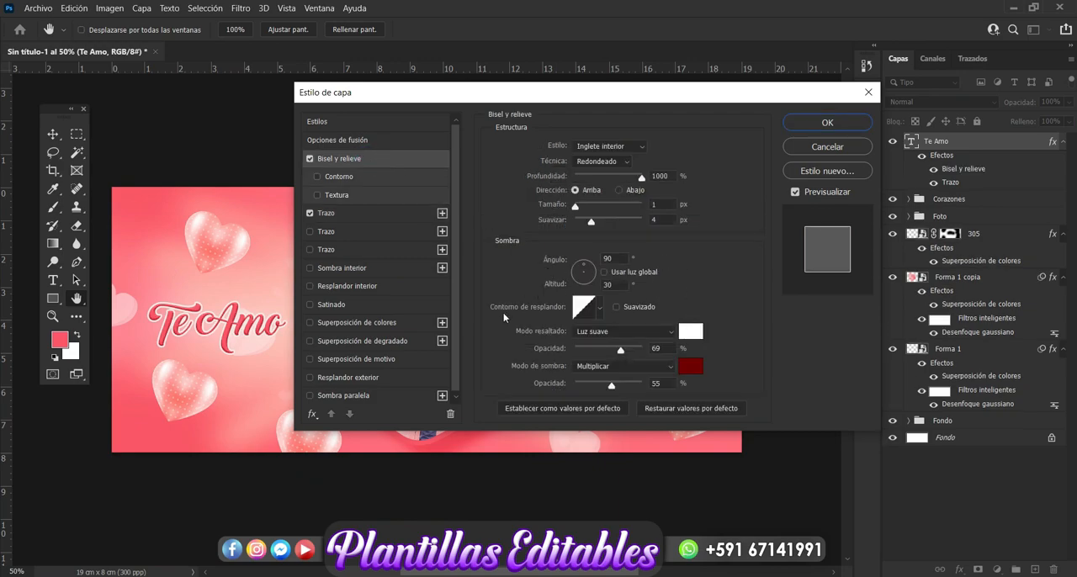
click(379, 395)
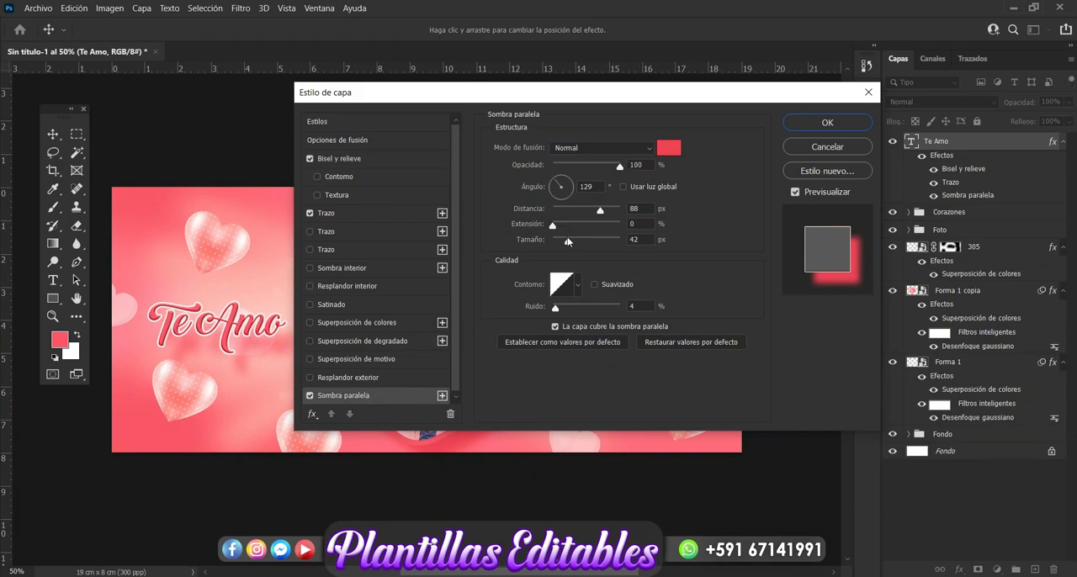
drag(600, 214, 578, 218)
drag(744, 101, 808, 126)
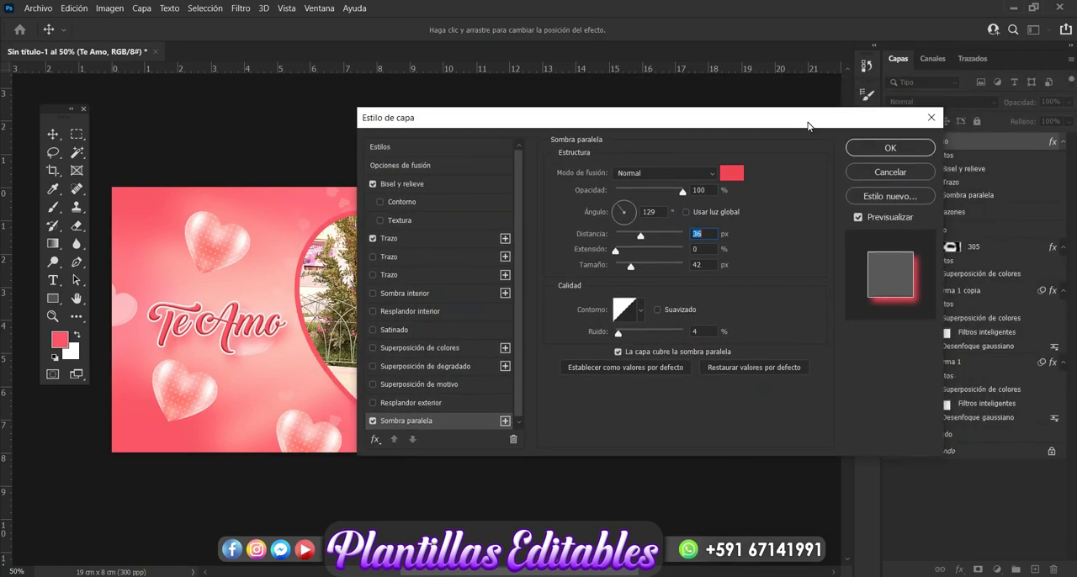
click(890, 148)
click(747, 495)
Duplicate the styled Te Amo text and place the copy just below the original, overlapping the photo heart's left edge
click(256, 335)
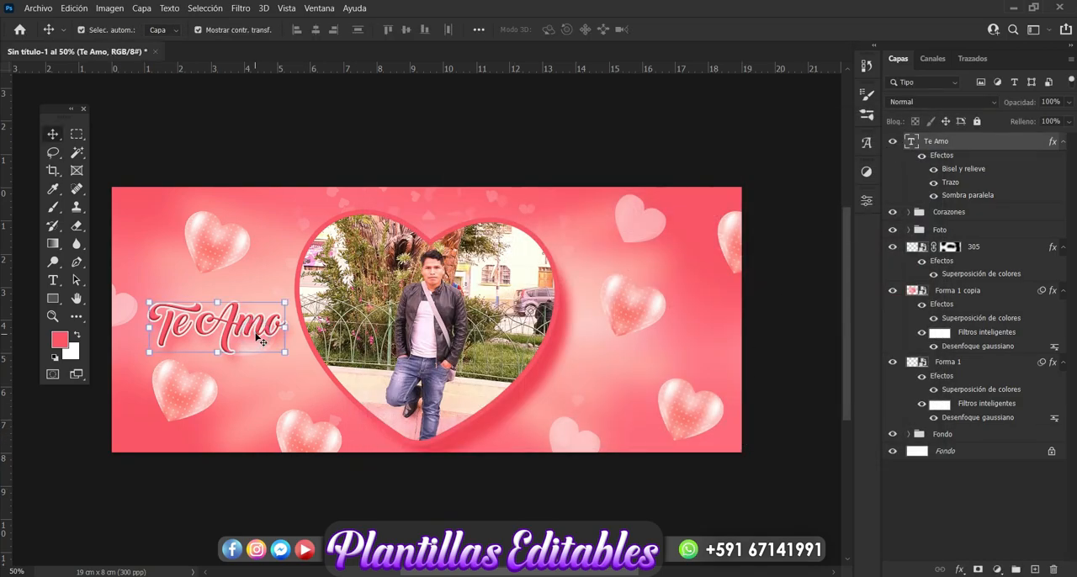
key(ctrl+j)
drag(255, 335, 680, 335)
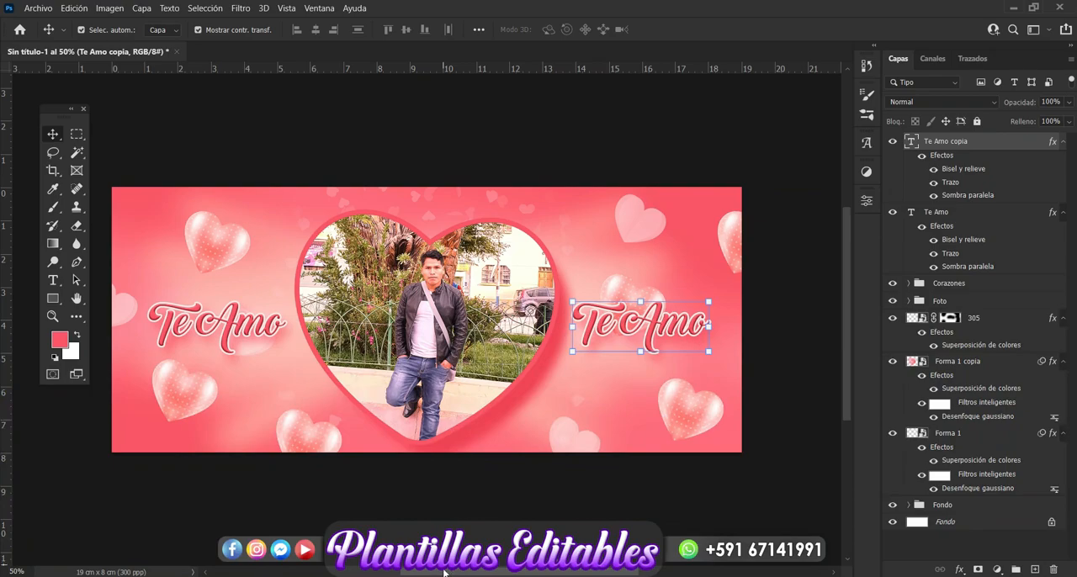
mouse_move(443, 574)
mouse_down()
mouse_move(459, 573)
mouse_move(436, 573)
mouse_up()
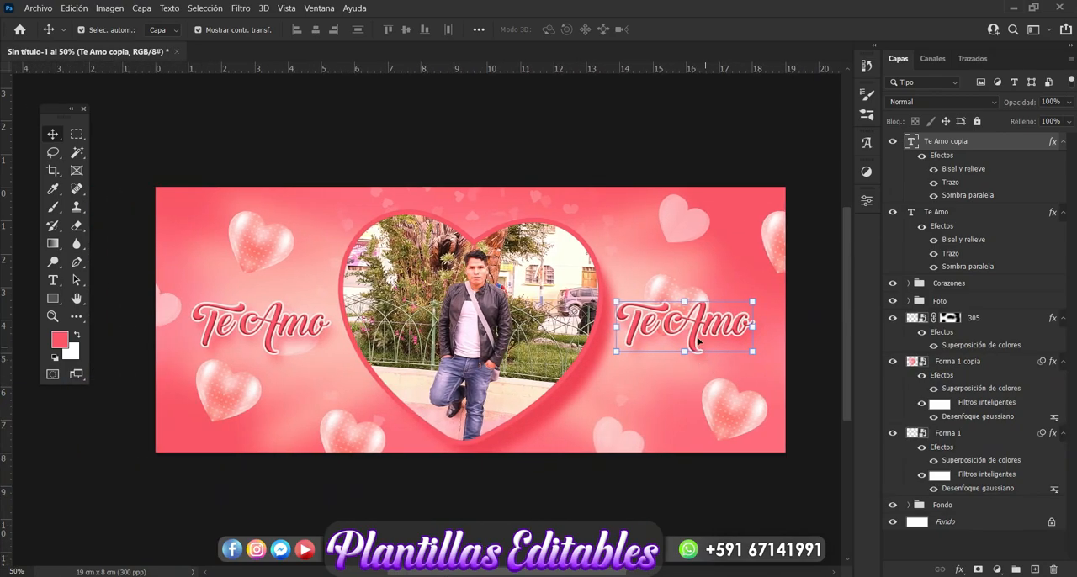
drag(697, 340, 336, 383)
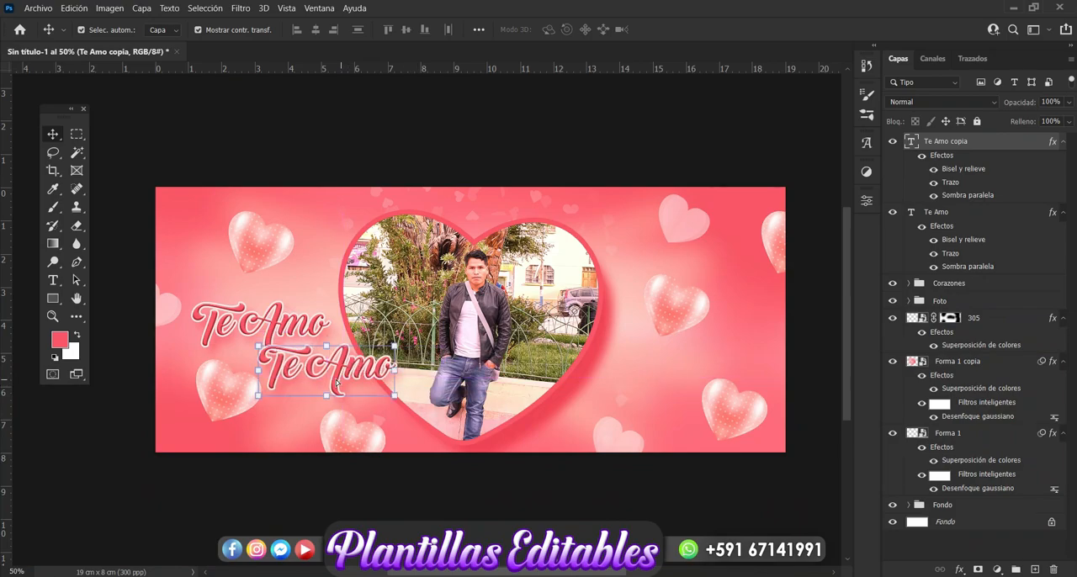
drag(394, 345, 341, 368)
click(53, 280)
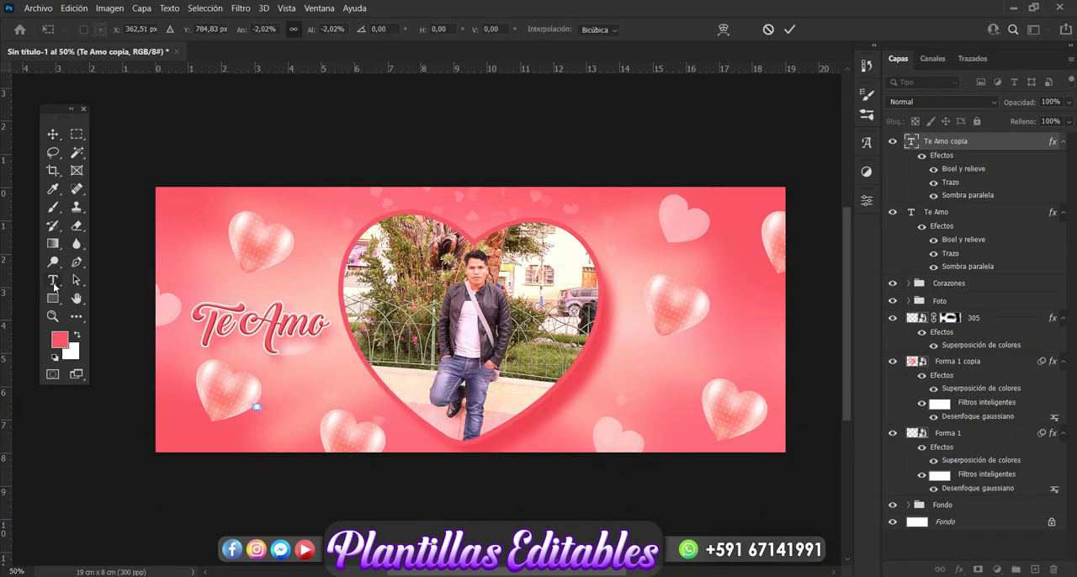
key(ctrl+z)
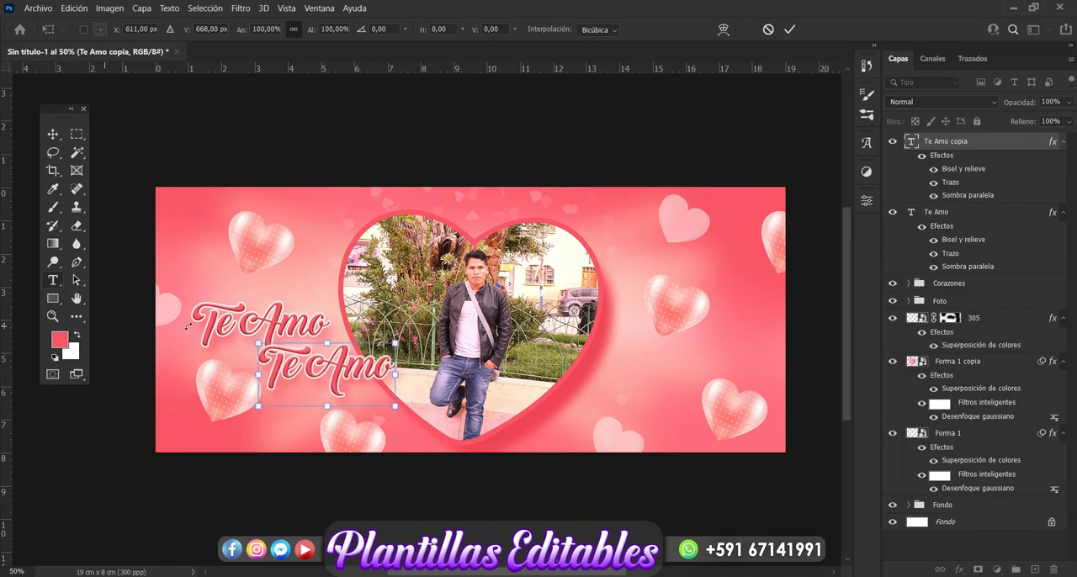
Replace the wording of the lower Te Amo copy with the person's first name
click(53, 282)
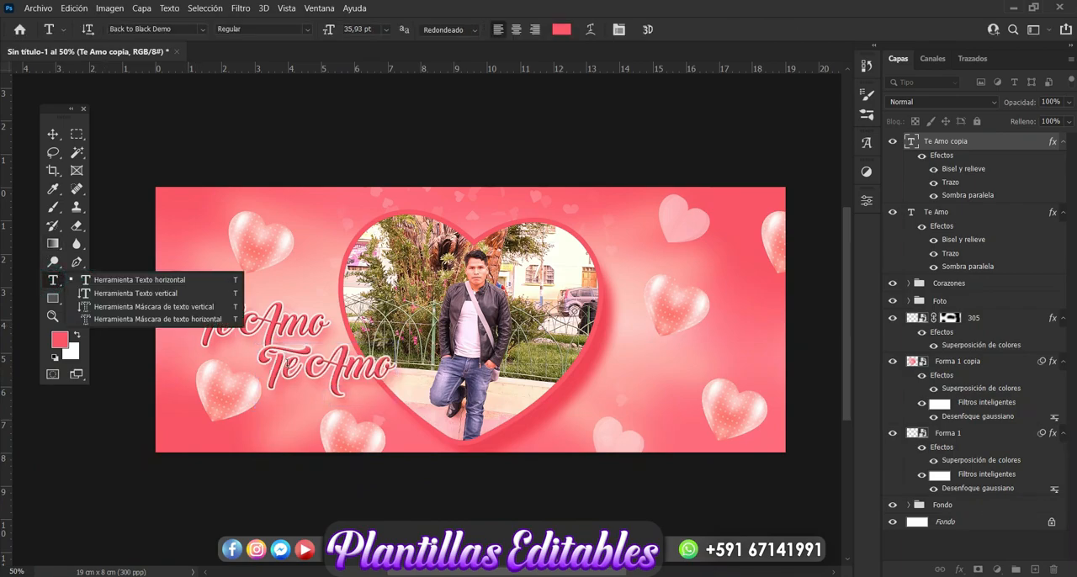
click(284, 365)
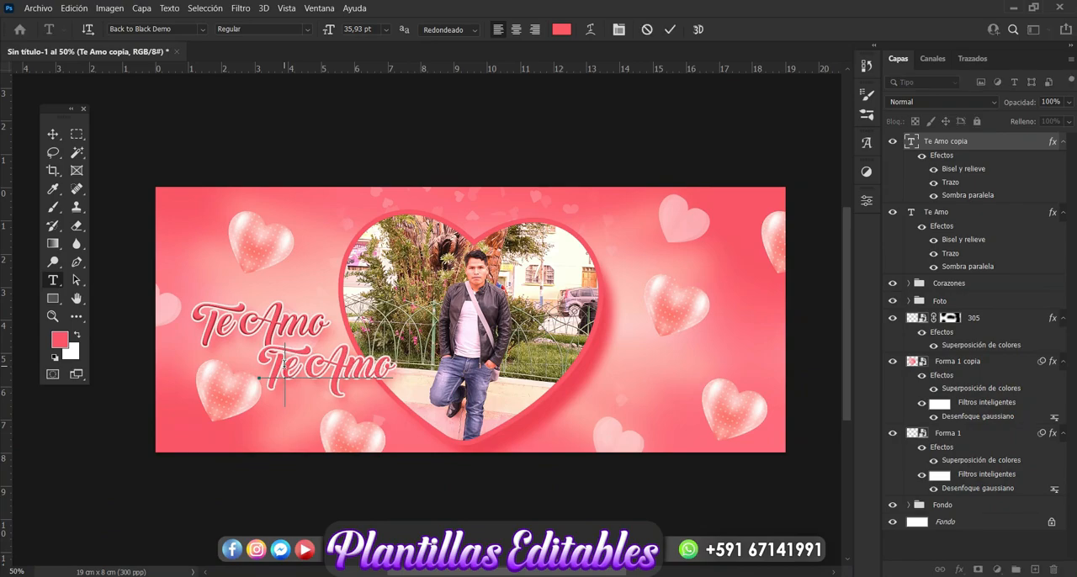
key(Delete)
key(Delete)
key(Delete)
key(Delete)
key(Delete)
key(BackSpace)
text(Rolly)
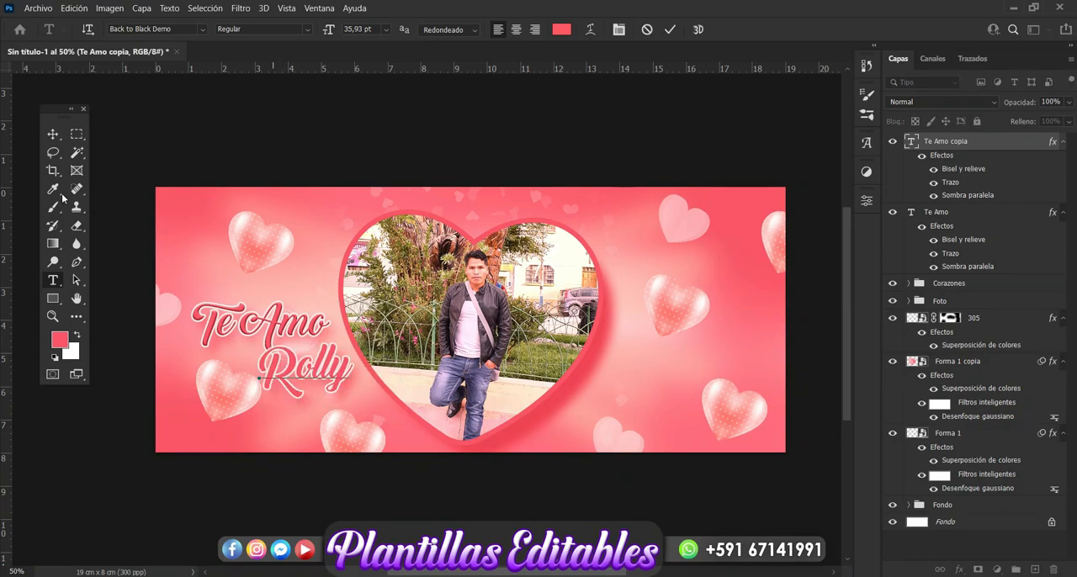
click(52, 131)
Change the font of the first-name text to Bahnschrift Regular
click(53, 280)
click(204, 32)
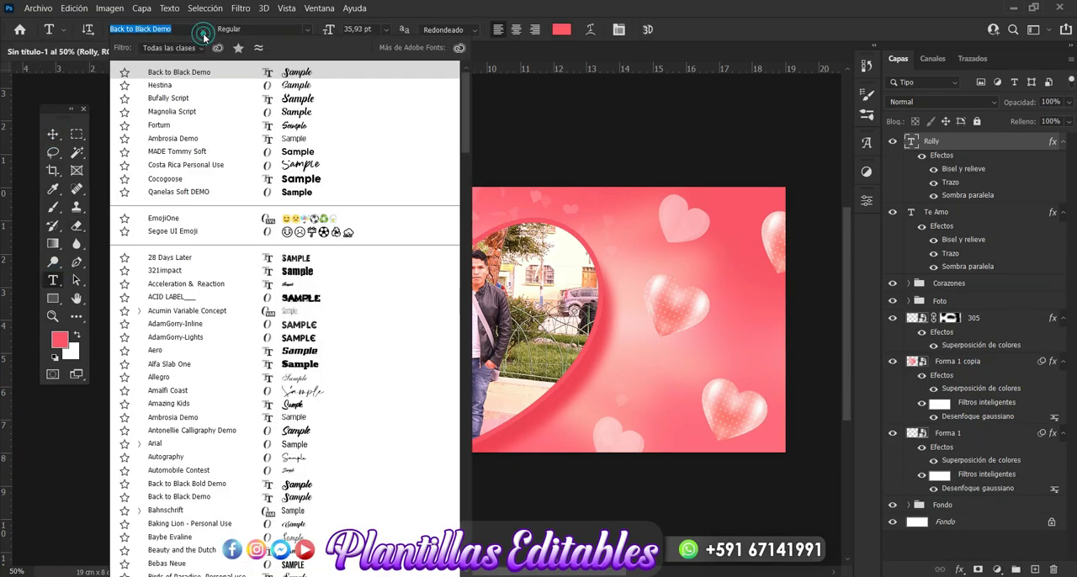
click(300, 193)
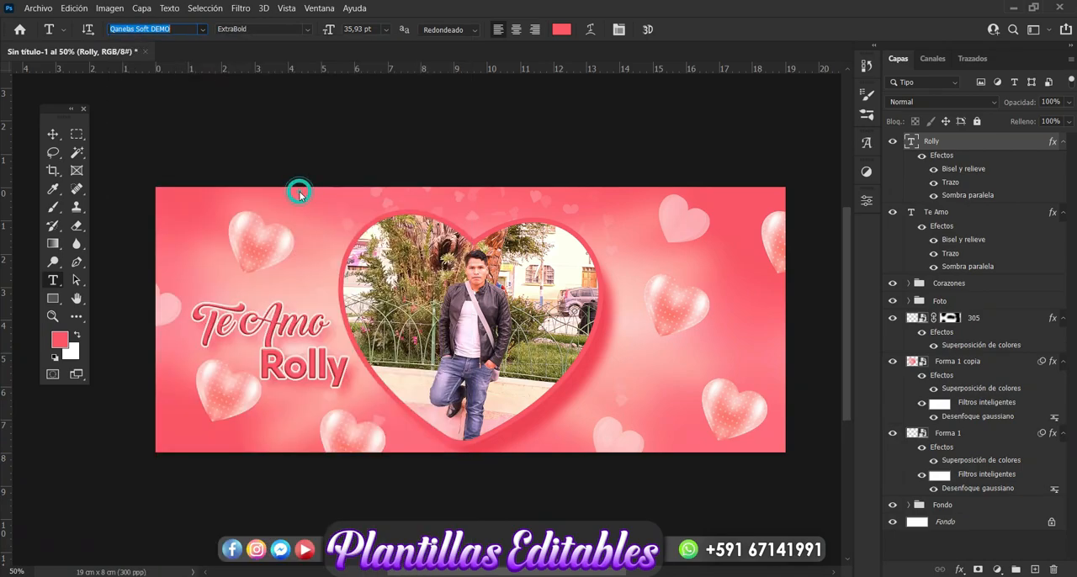
click(202, 31)
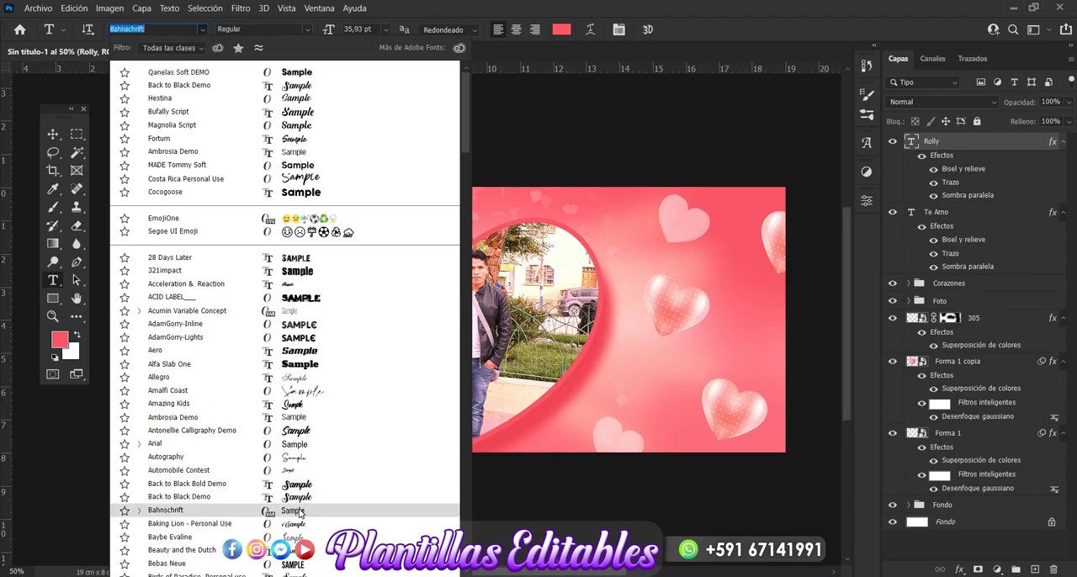
click(293, 511)
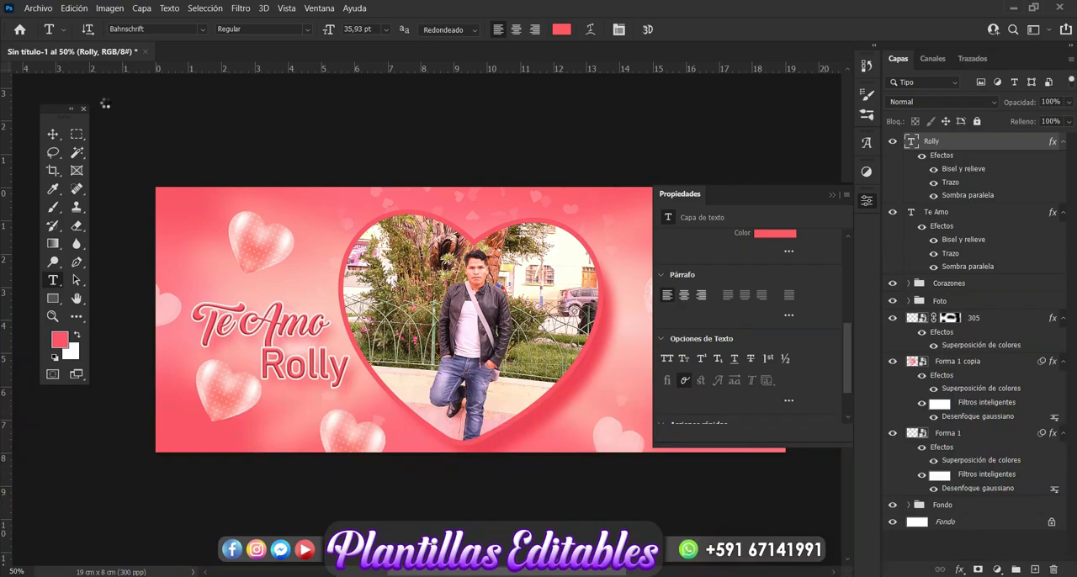
Scale the first-name text to 53.92% and position it beneath the end of the Te Amo lettering
click(53, 134)
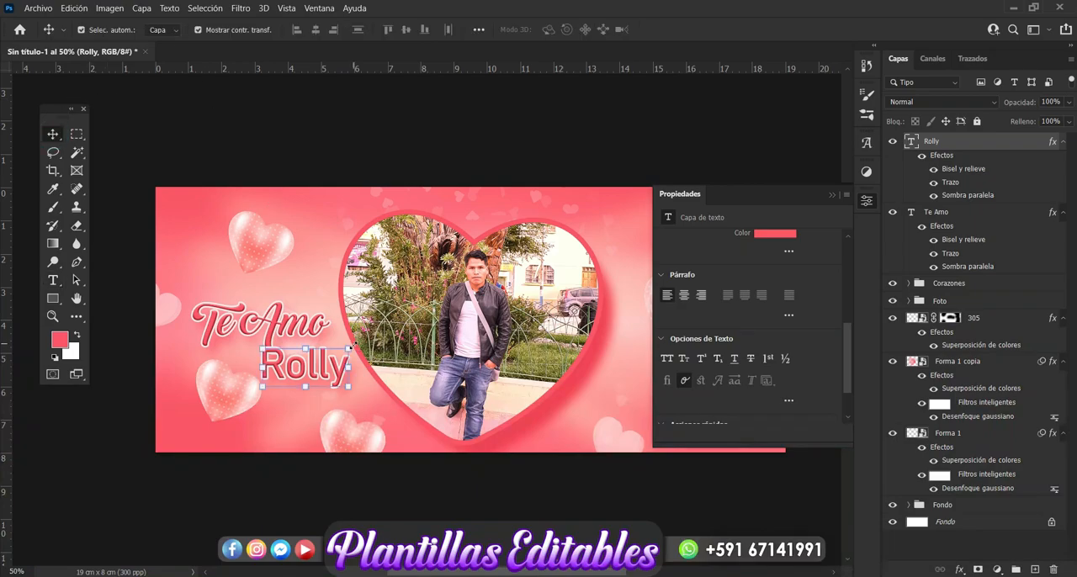
mouse_move(350, 346)
mouse_down()
mouse_move(290, 376)
mouse_move(363, 366)
mouse_move(312, 360)
mouse_move(337, 358)
mouse_up()
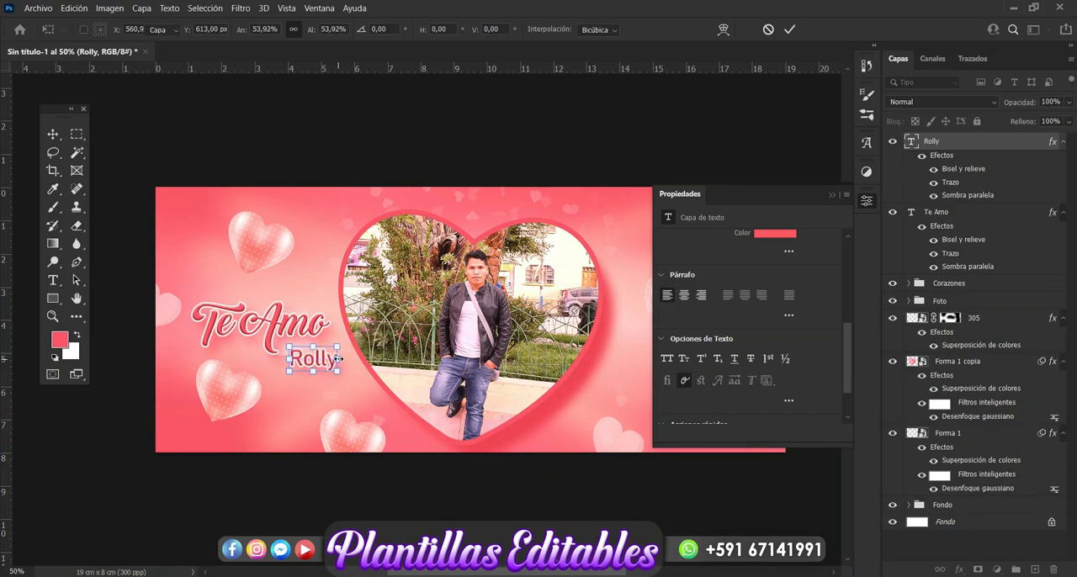
key(Return)
drag(490, 575, 521, 573)
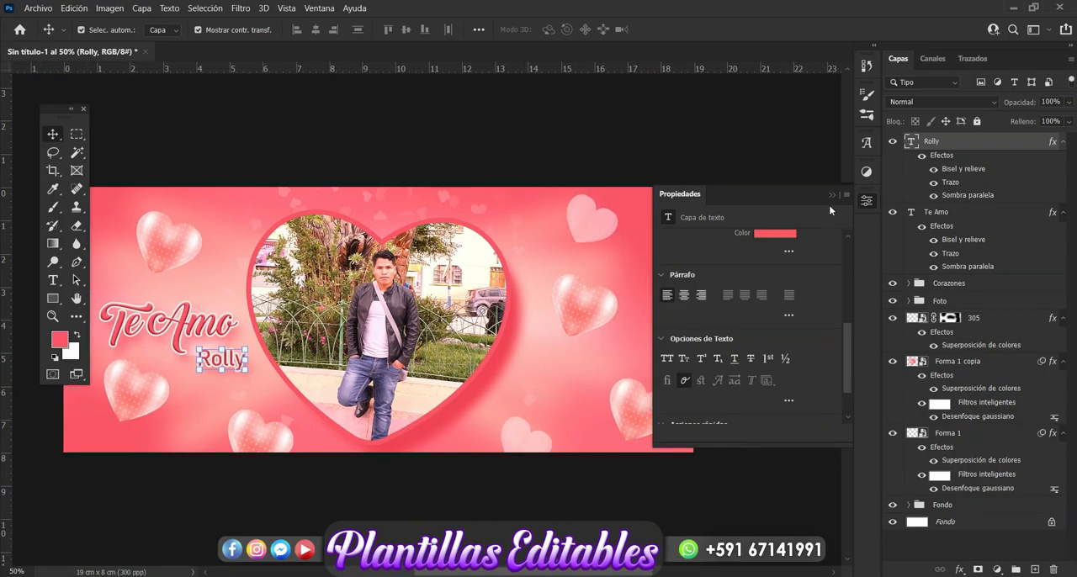
click(834, 194)
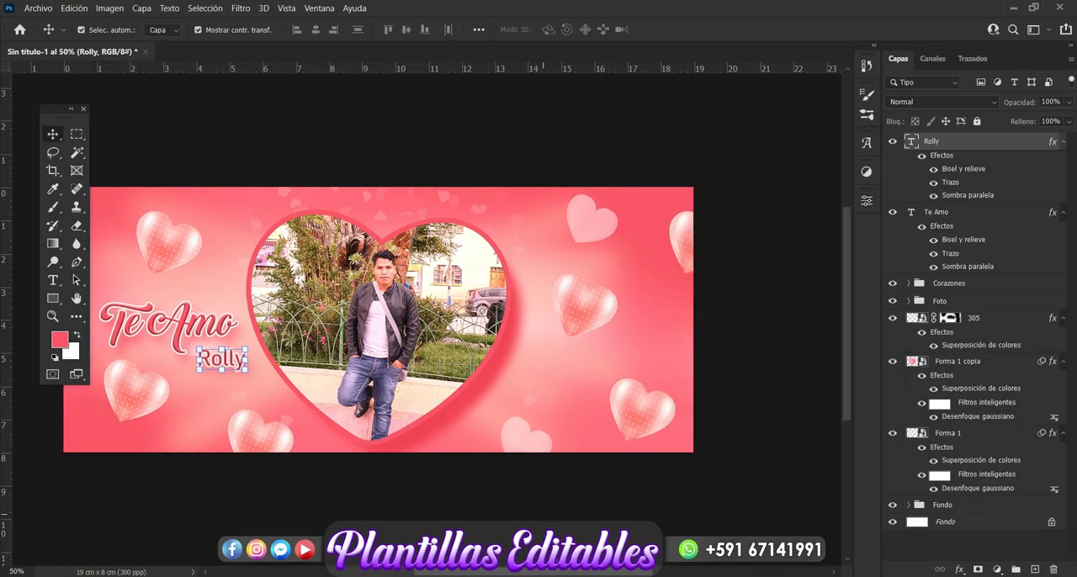
drag(517, 575, 499, 573)
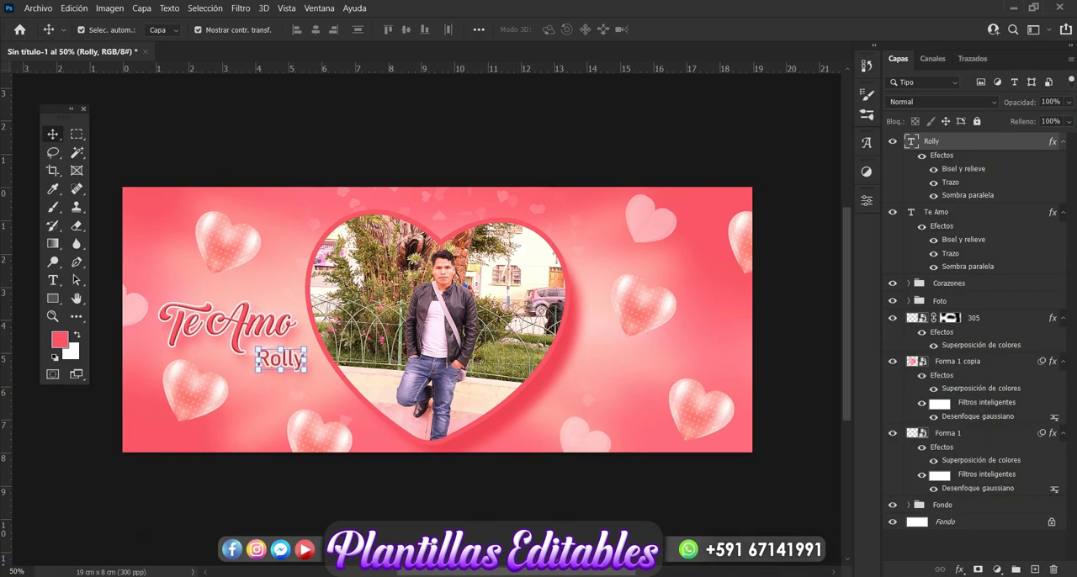
click(875, 576)
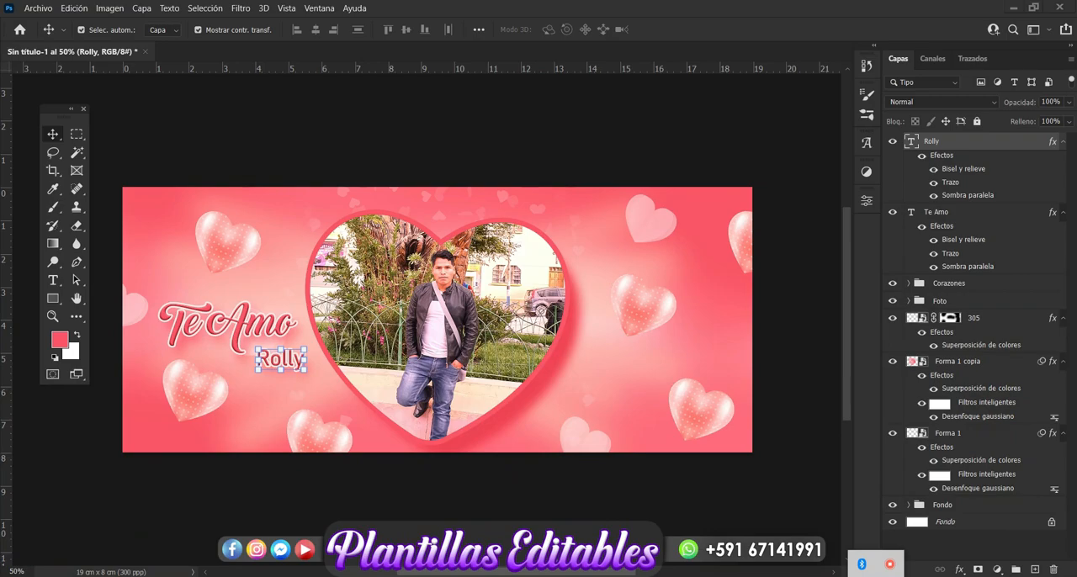
click(891, 564)
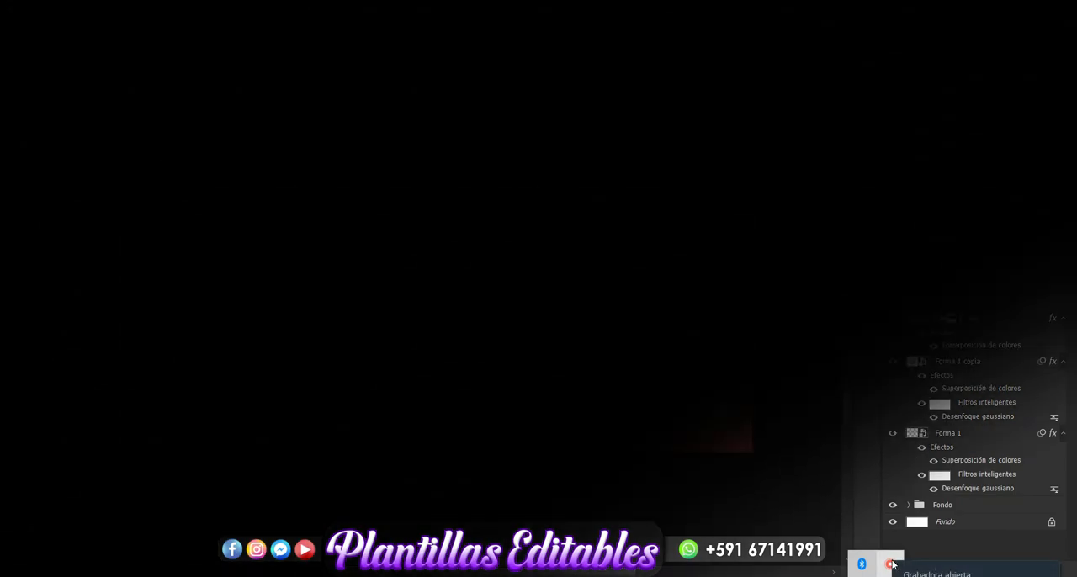